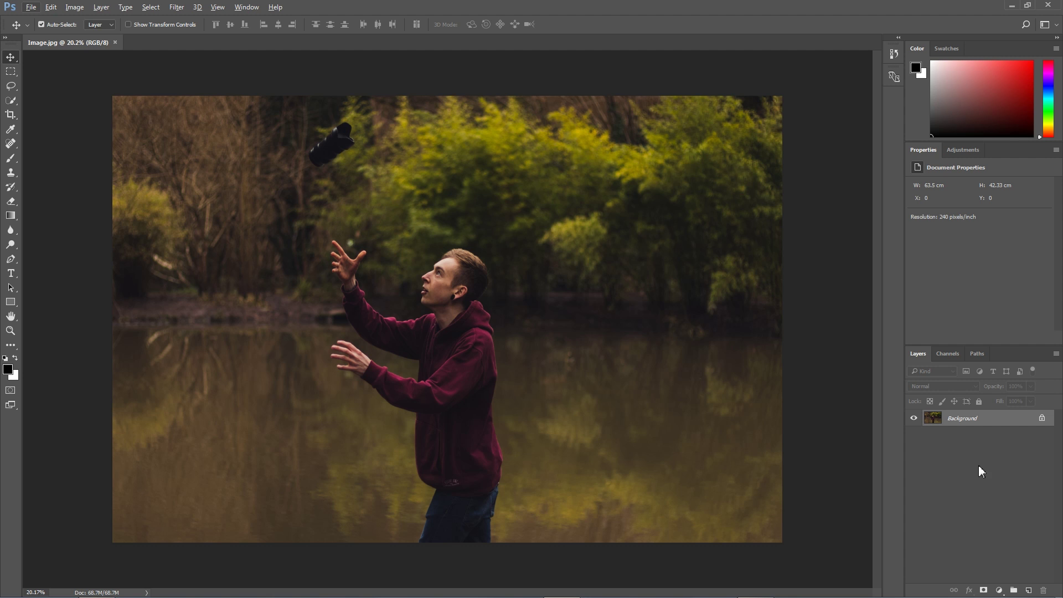
Convert the locked Background into a regular layer named Layer 0 and activate the Pen tool.
double_click(1012, 420)
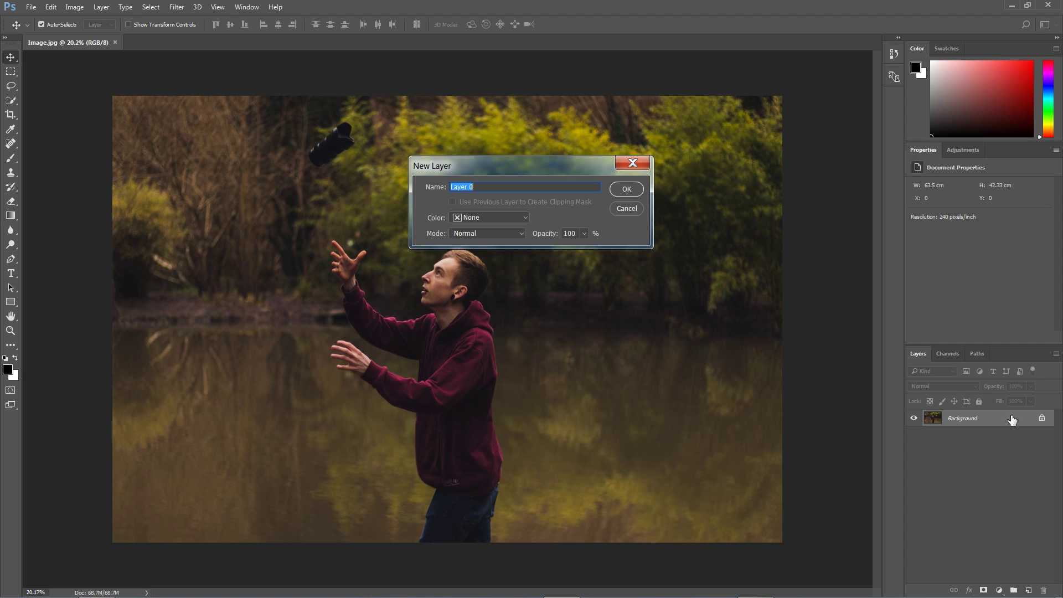
left_click(634, 192)
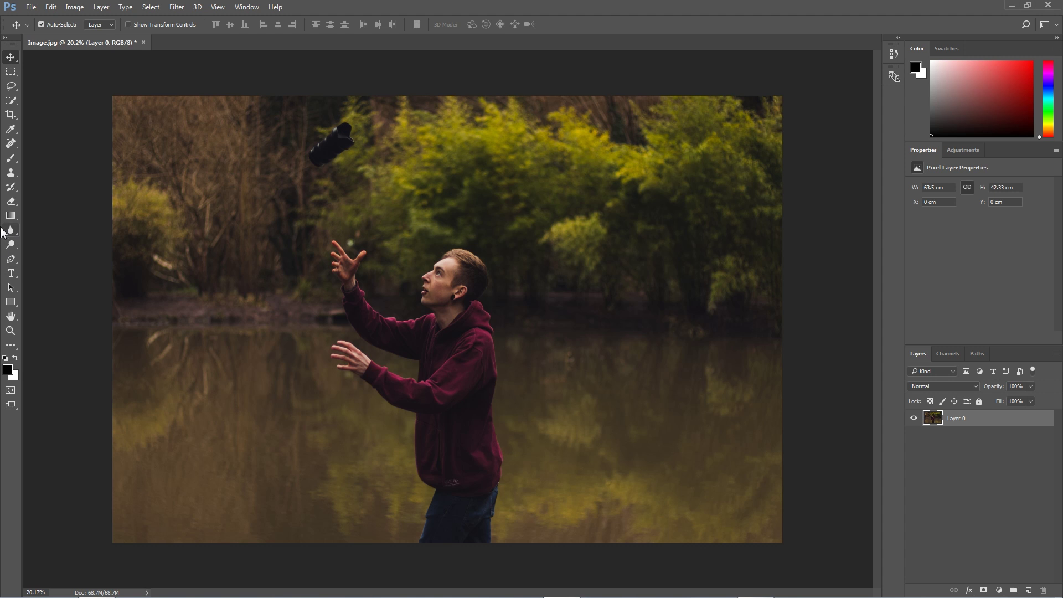
left_click(11, 259)
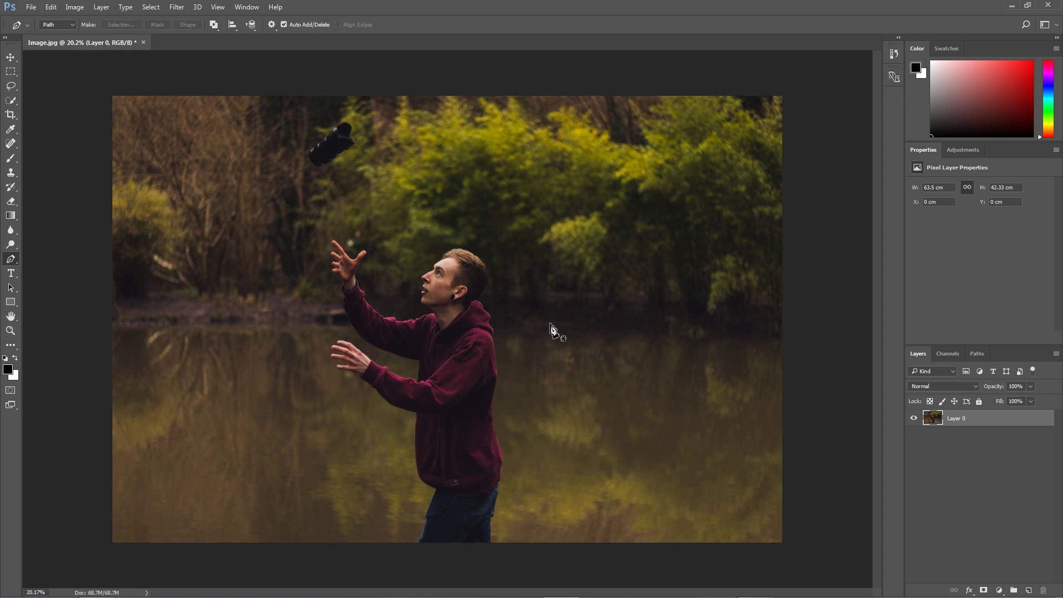
Draw a closed seven-point practice path with straight segments over the shoreline behind the man, and delete it.
left_click(528, 308)
left_click(574, 271)
left_click(676, 288)
left_click(676, 354)
left_click(620, 396)
left_click(533, 386)
left_click(500, 348)
left_click(528, 309)
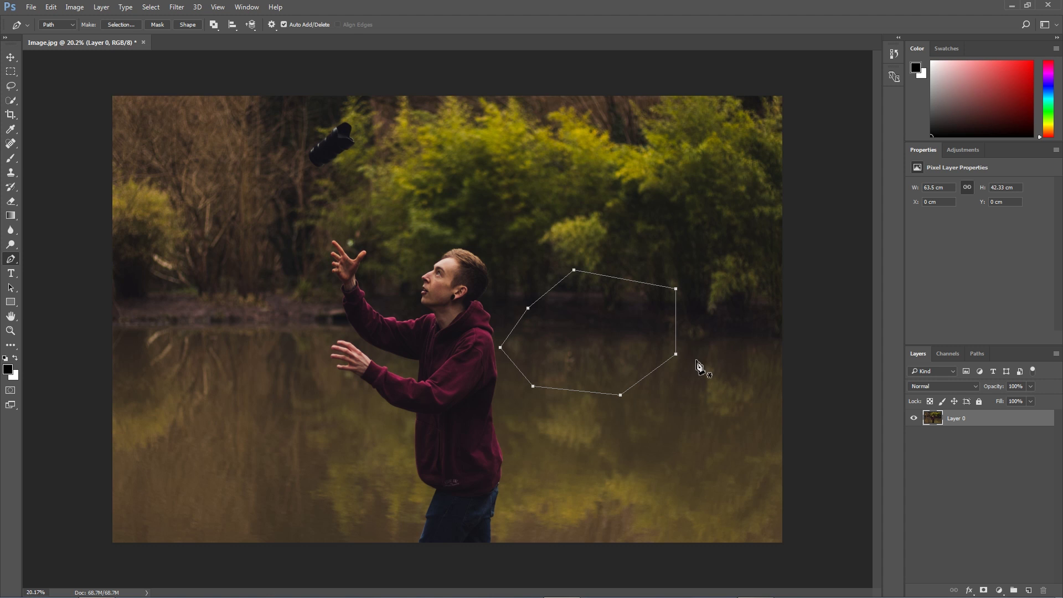
right_click(615, 235)
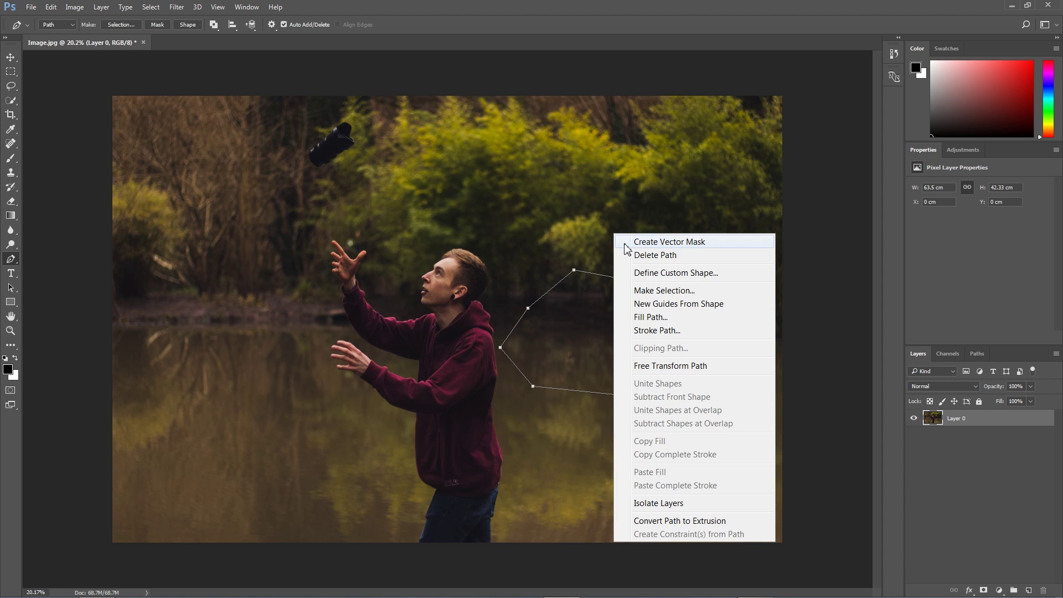
left_click(637, 256)
Draw a practice path with a curved segment and direction handles behind the man, and delete it.
left_click(512, 326)
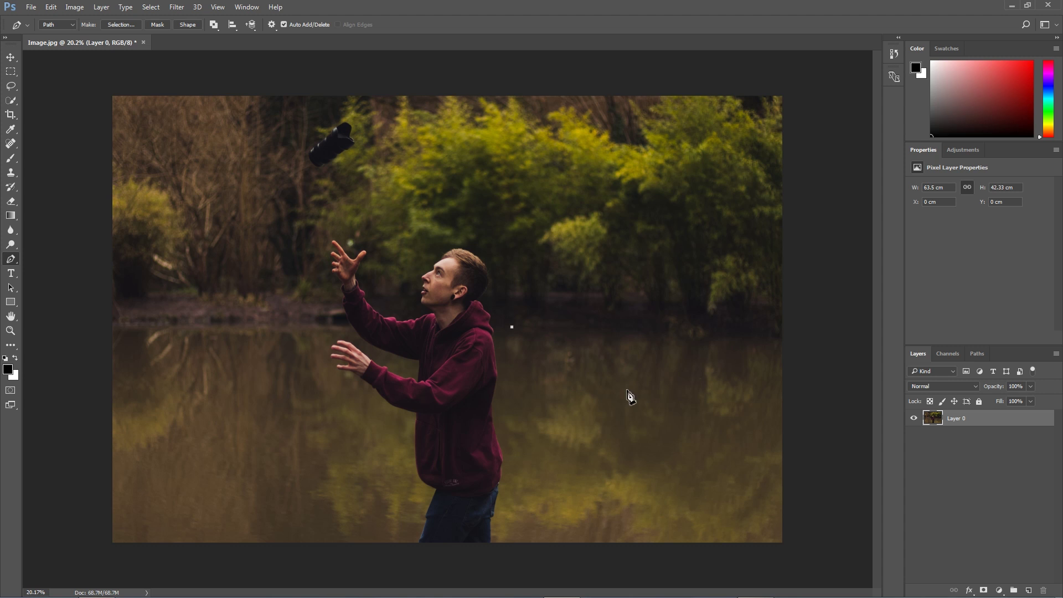
left_click(625, 290)
left_click_drag(628, 290, 718, 319)
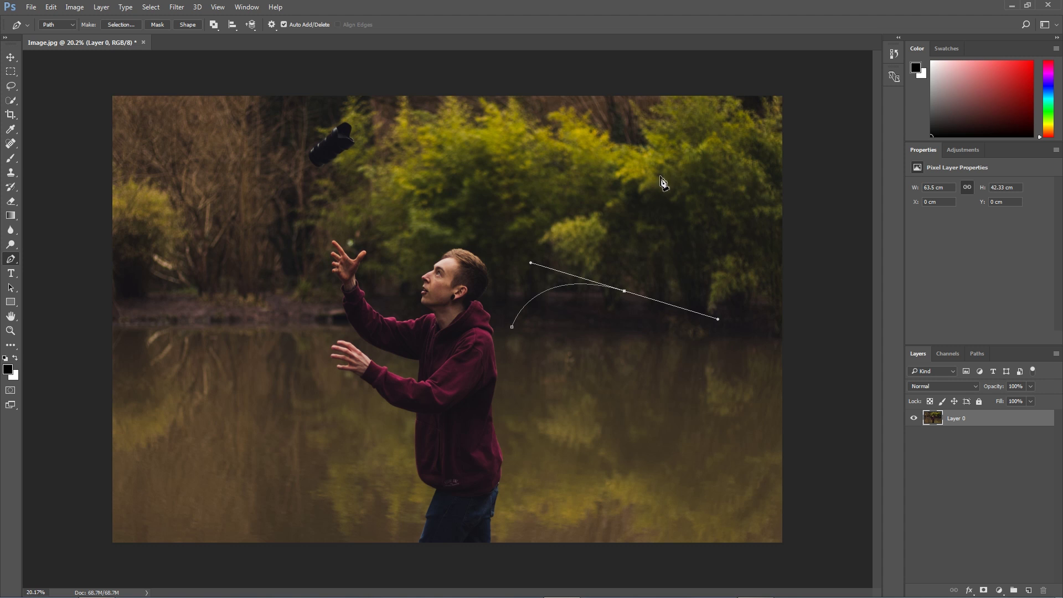
left_click(660, 212)
right_click(679, 365)
left_click(695, 65)
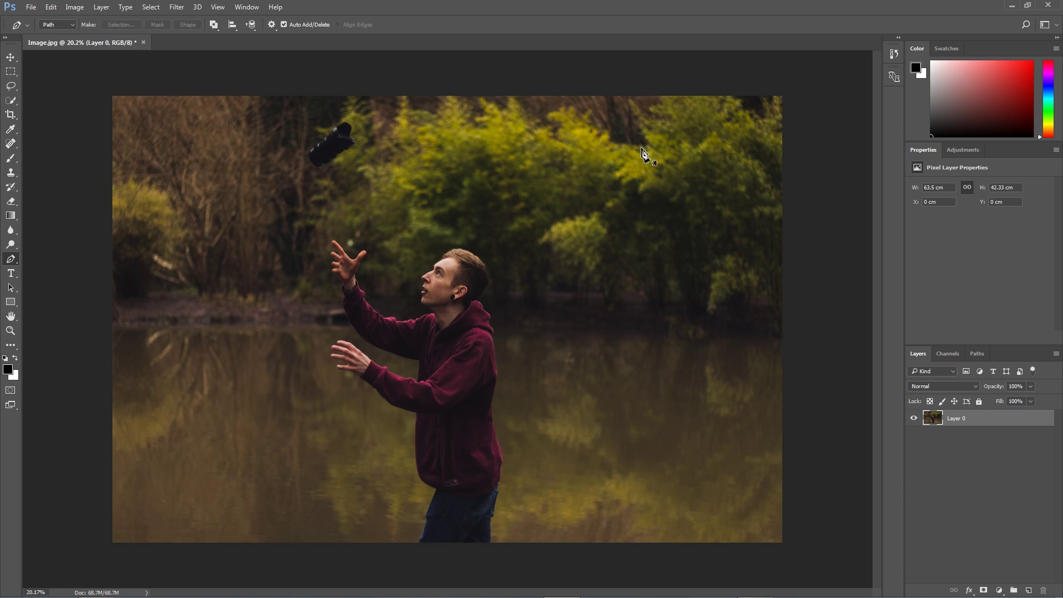
Draw a practice curve that continues as a straight segment by removing its outgoing handle, and delete the path.
left_click_drag(579, 286, 646, 301)
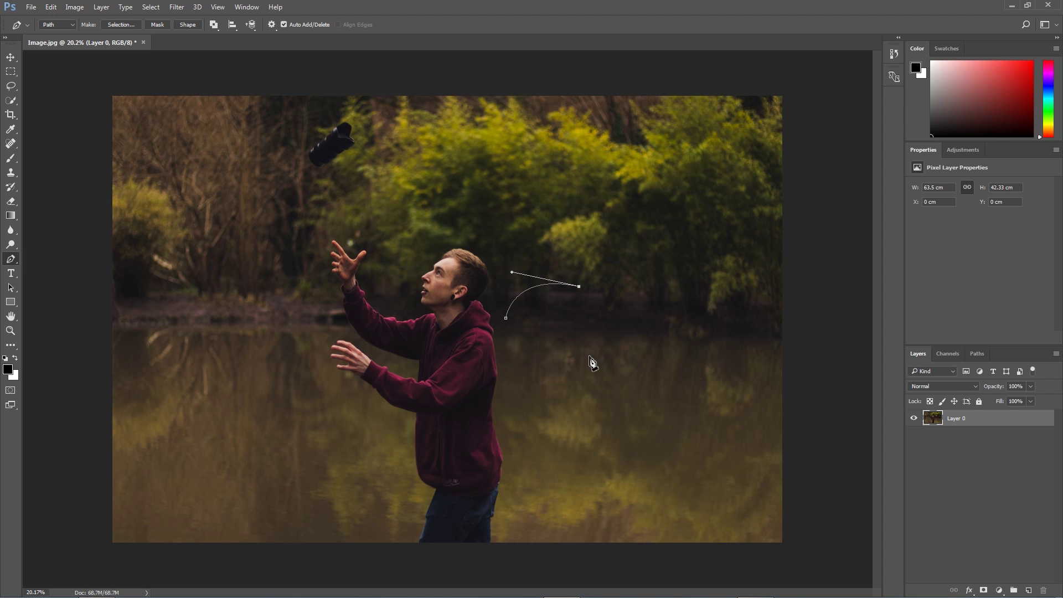
left_click_drag(579, 287, 576, 194)
right_click(634, 261)
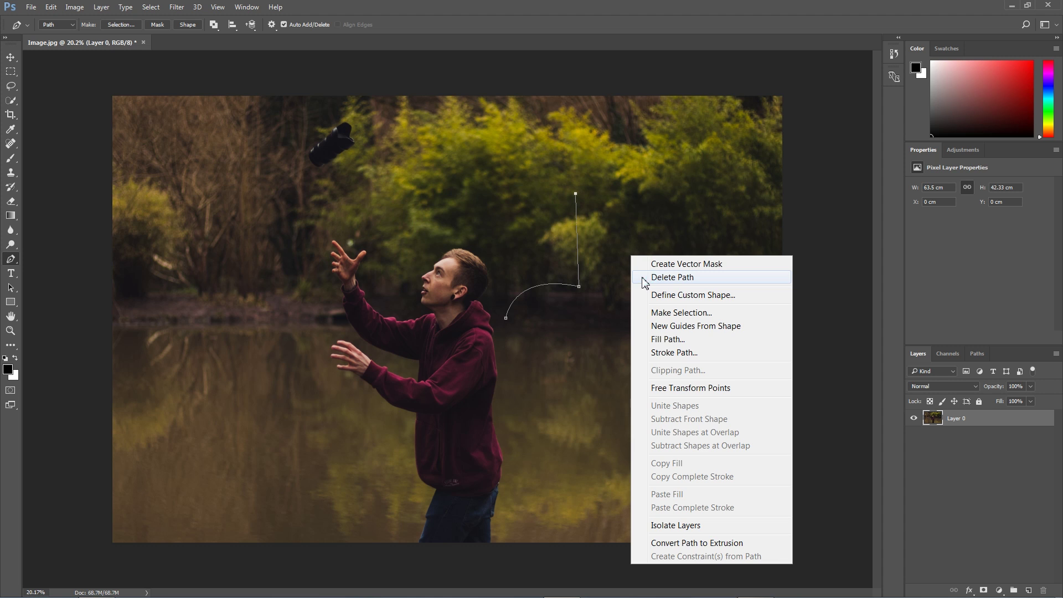
left_click(645, 278)
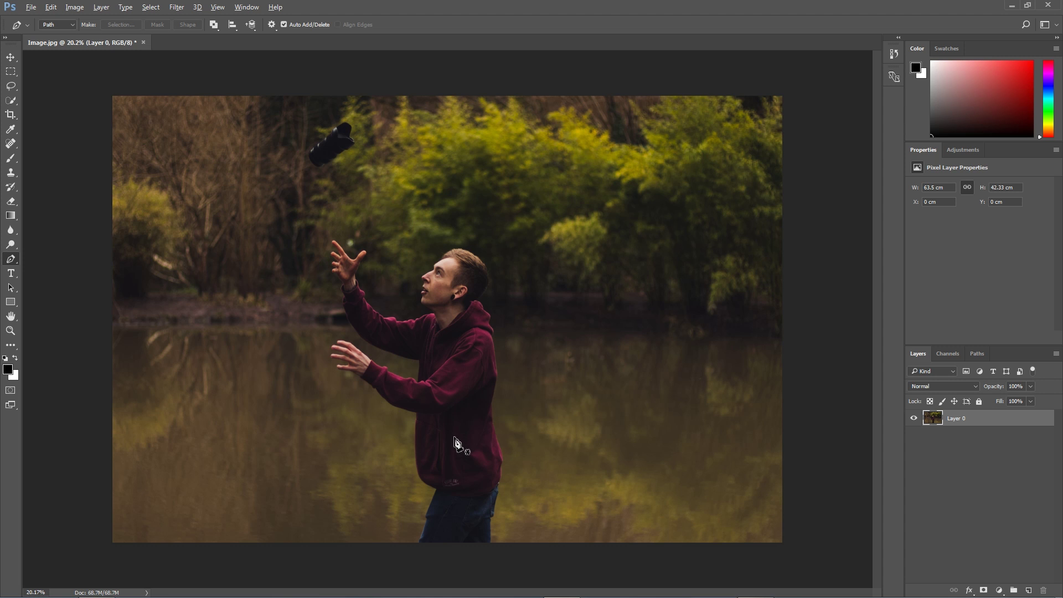
Start a Pen path just below the image at the man's front trouser leg and add a curved anchor on its edge.
scroll(459, 441, "up", 4)
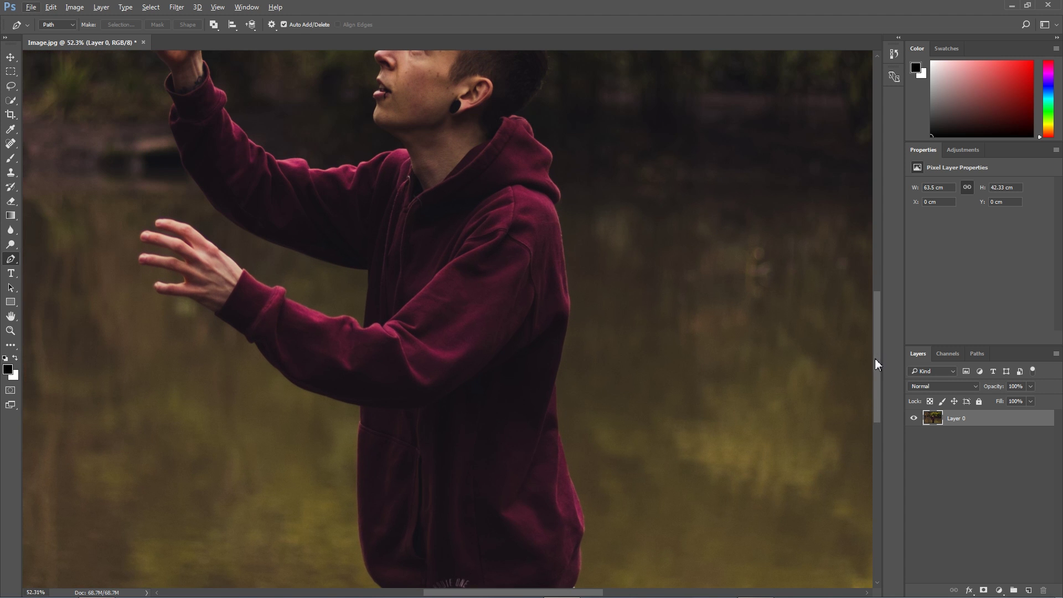
left_click_drag(879, 339, 869, 410)
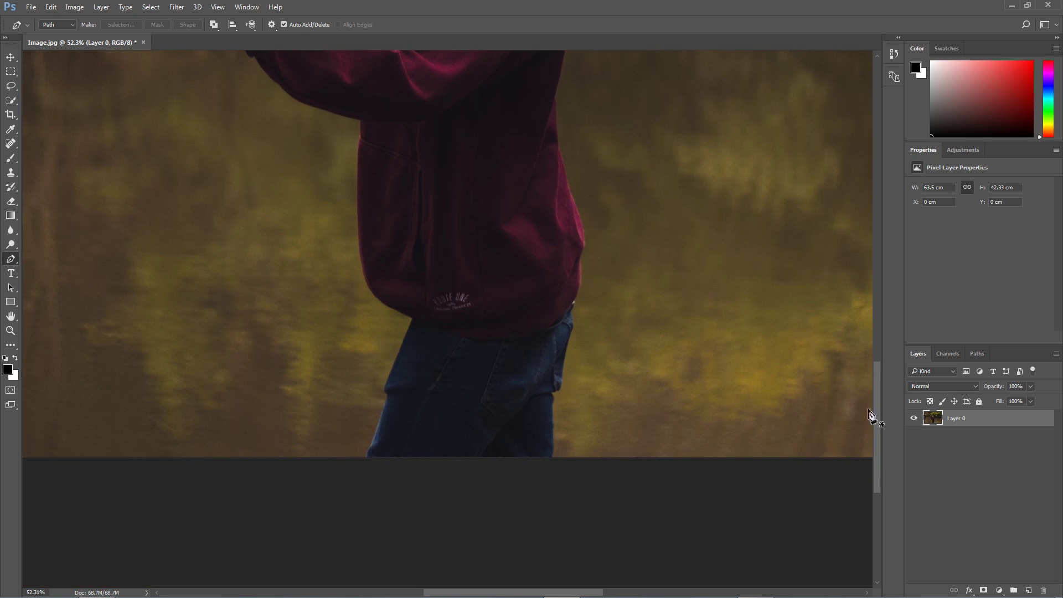
scroll(368, 490, "up", 3)
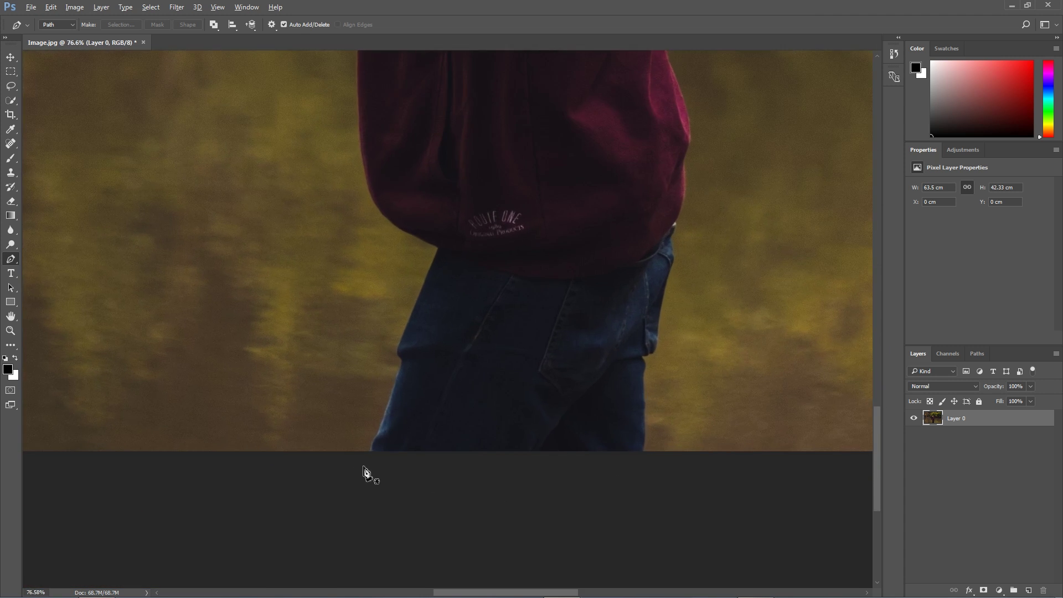
left_click_drag(271, 235, 683, 325)
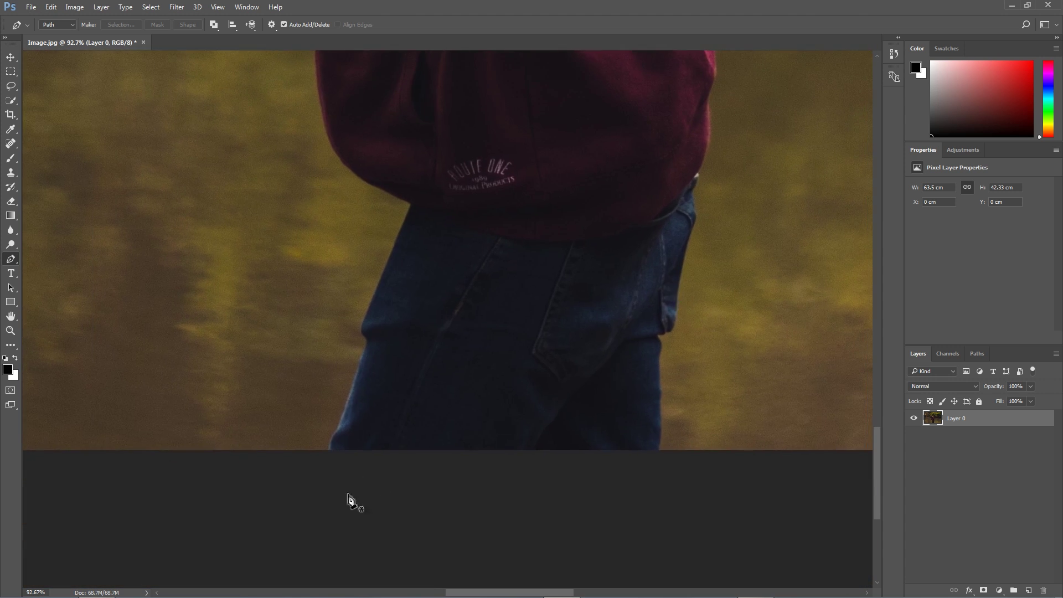
scroll(351, 501, "up", 3)
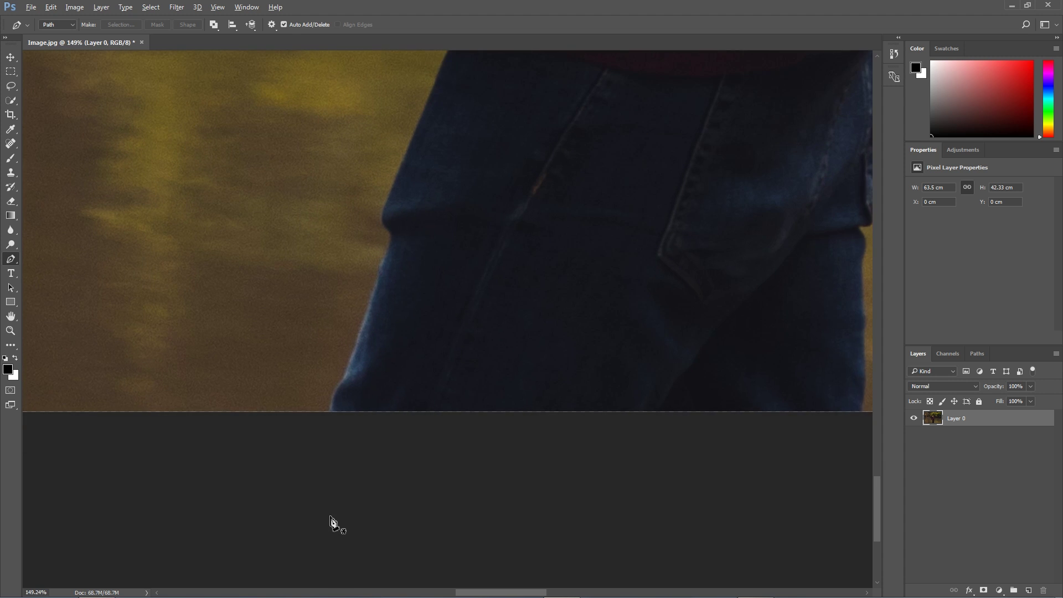
left_click(325, 439)
mouse_move(345, 372)
left_mouse_down()
mouse_move(369, 360)
mouse_move(362, 365)
left_mouse_up()
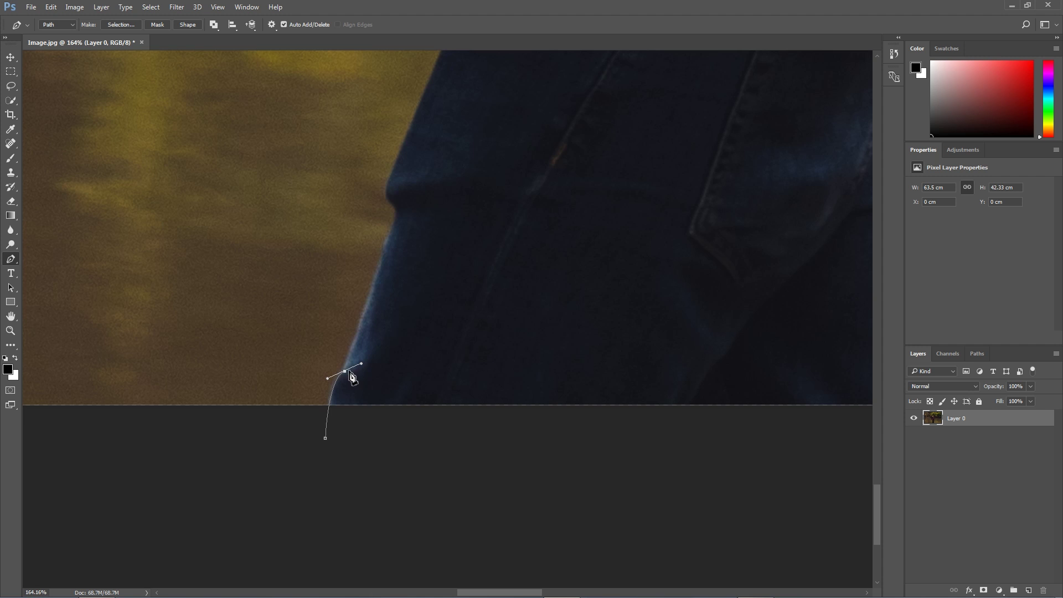
Continue the path up the front edge of the trousers, around the fabric fold, to the hoodie's hem.
scroll(363, 382, "up", 3)
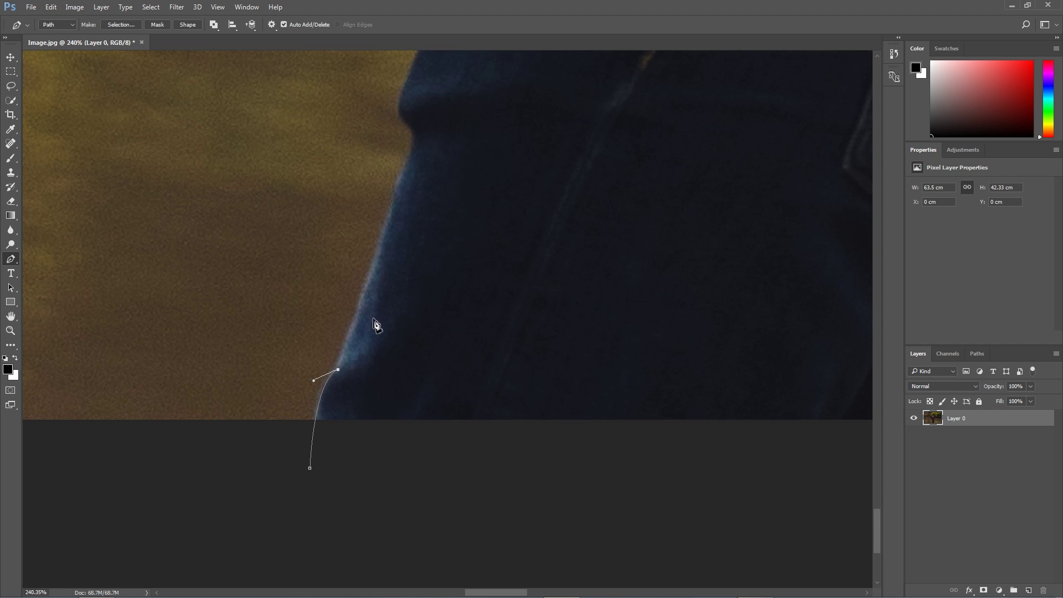
left_click(415, 142)
left_click(399, 107)
left_click_drag(434, 75, 381, 400)
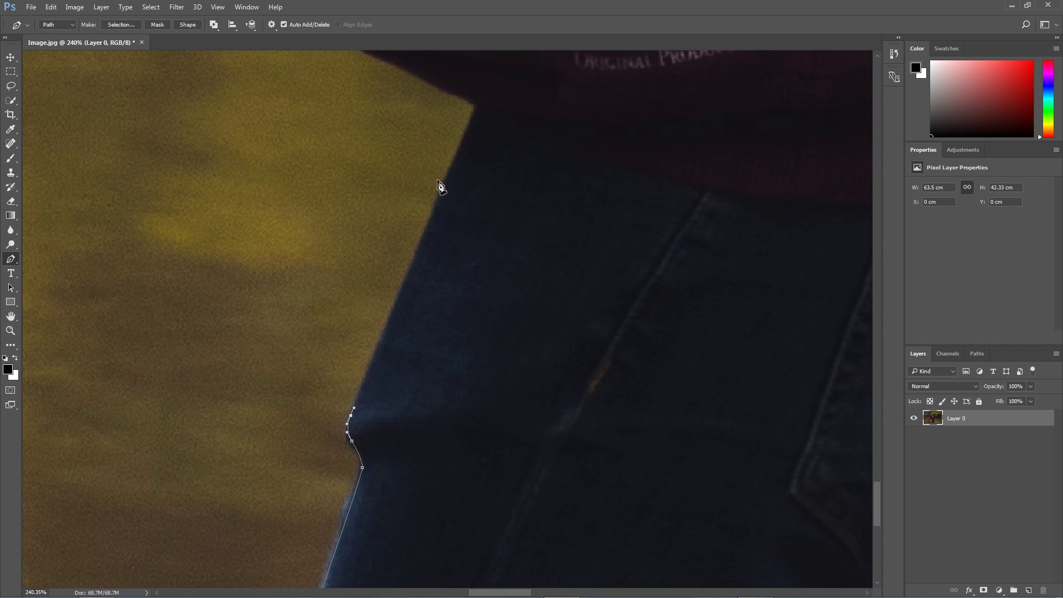
left_click(475, 105)
left_click_drag(474, 107, 434, 394)
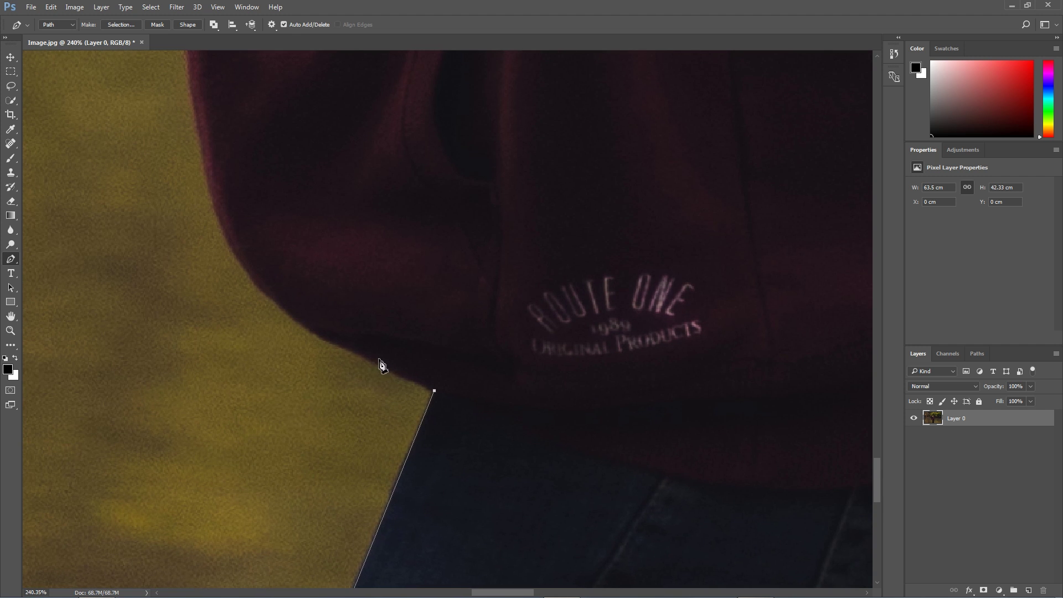
Continue the path around the hoodie's lower front edge and the rest of the man's outline, closing it at its start.
left_click_drag(313, 334, 306, 325)
left_click_drag(276, 256, 341, 393)
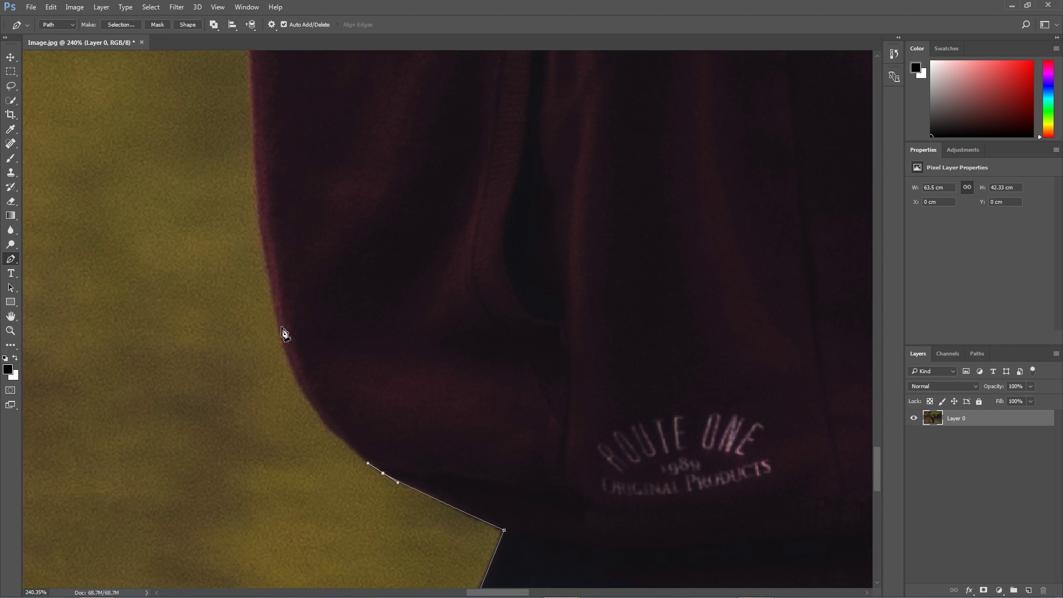
left_click_drag(278, 322, 264, 237)
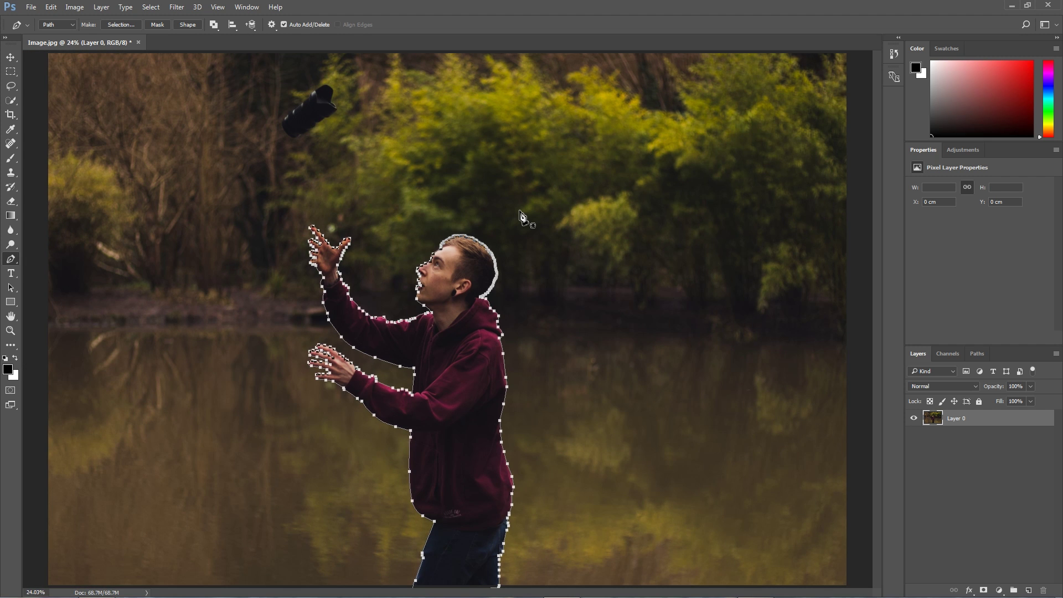
Convert the closed path around the man into a new anti-aliased selection.
right_click(576, 183)
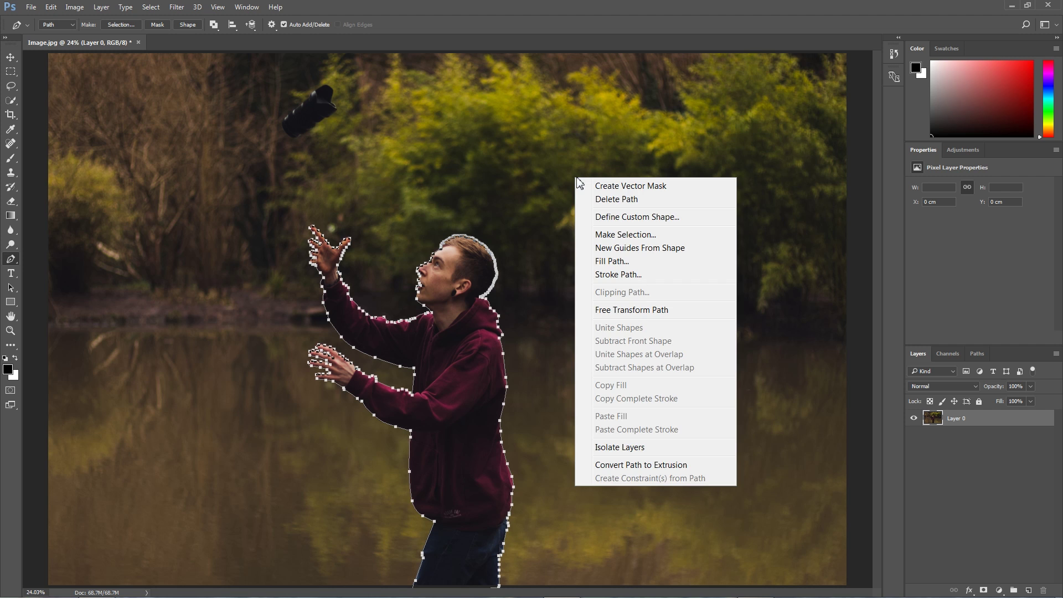
left_click(602, 233)
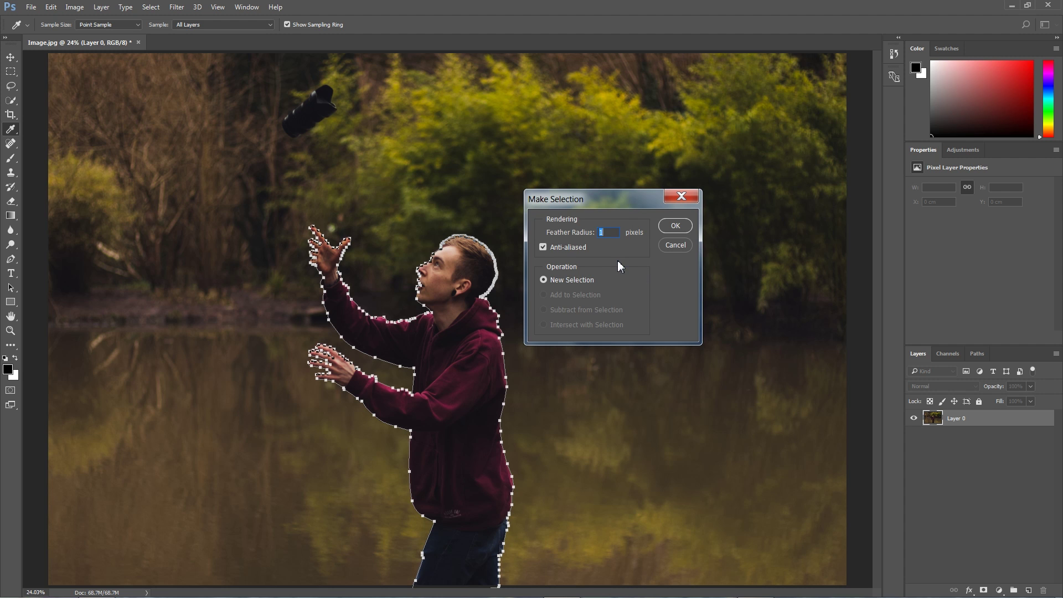
left_click(677, 225)
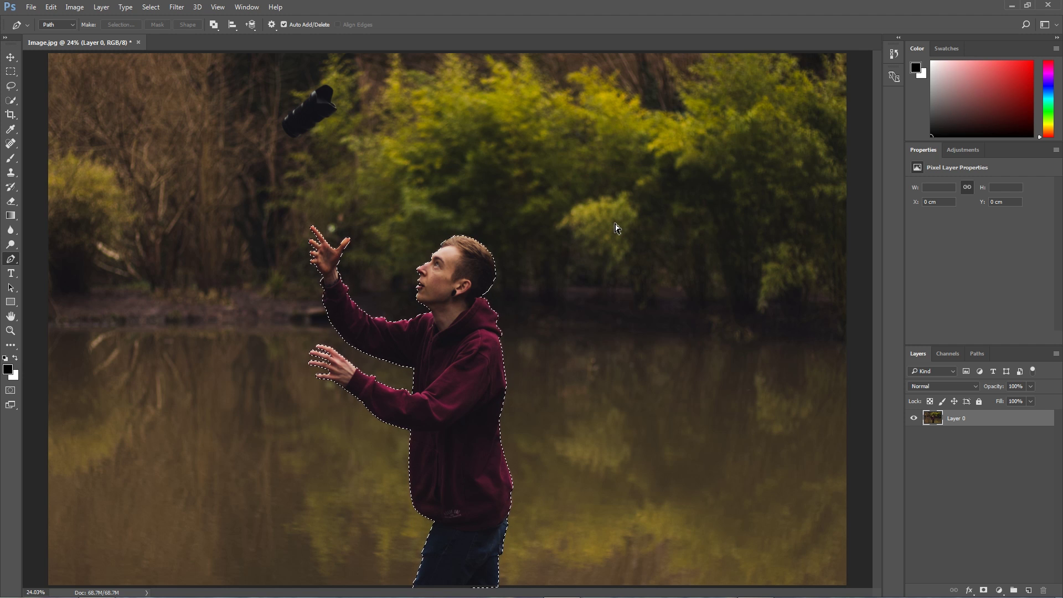
Cut the selected man out of Layer 0 and paste him in place on a new layer.
key("Delete")
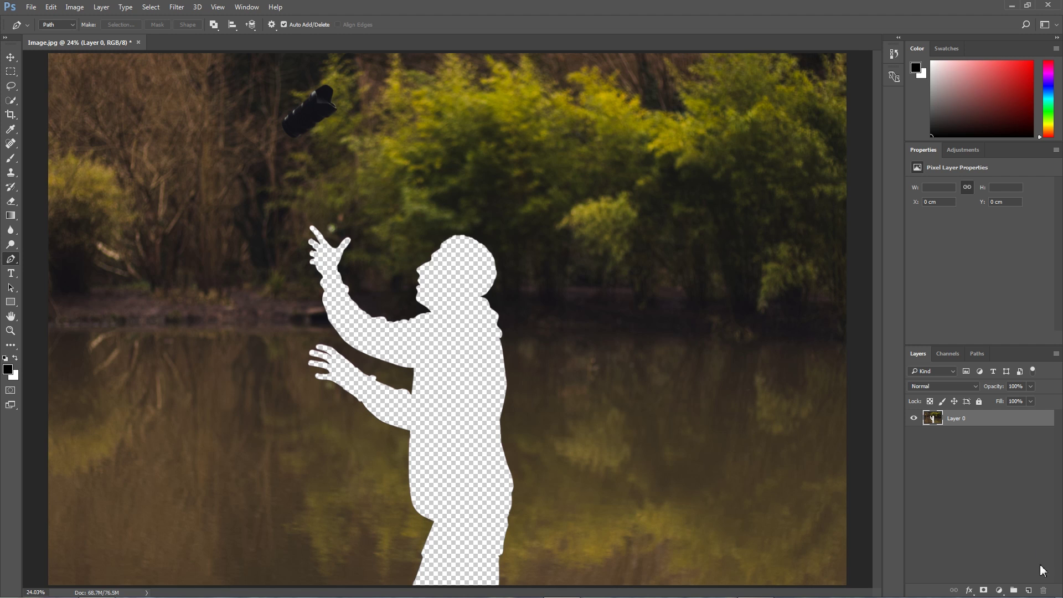
left_click(1030, 591)
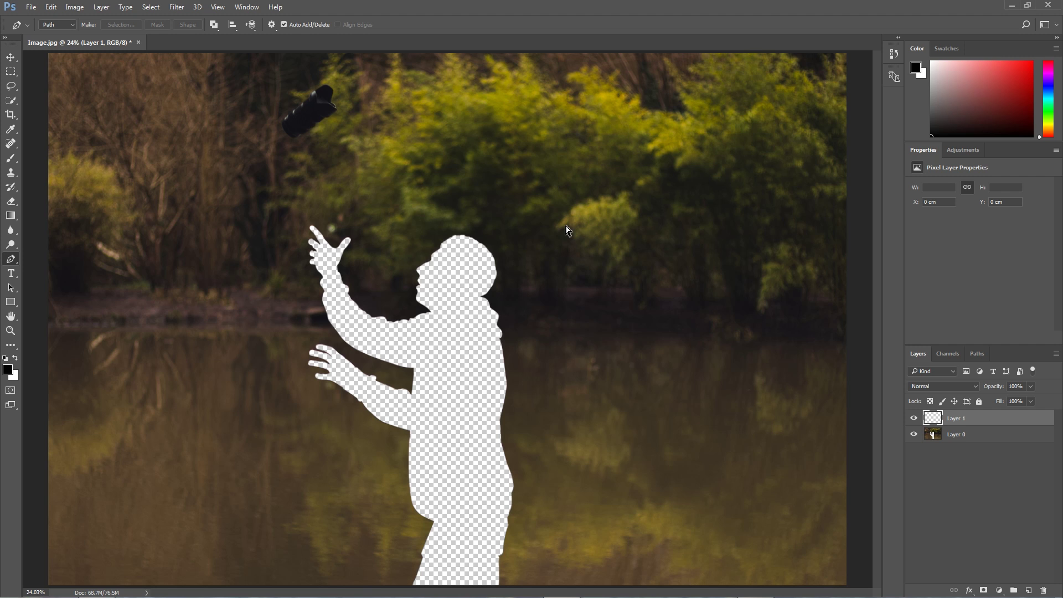
key("ctrl+shift+v")
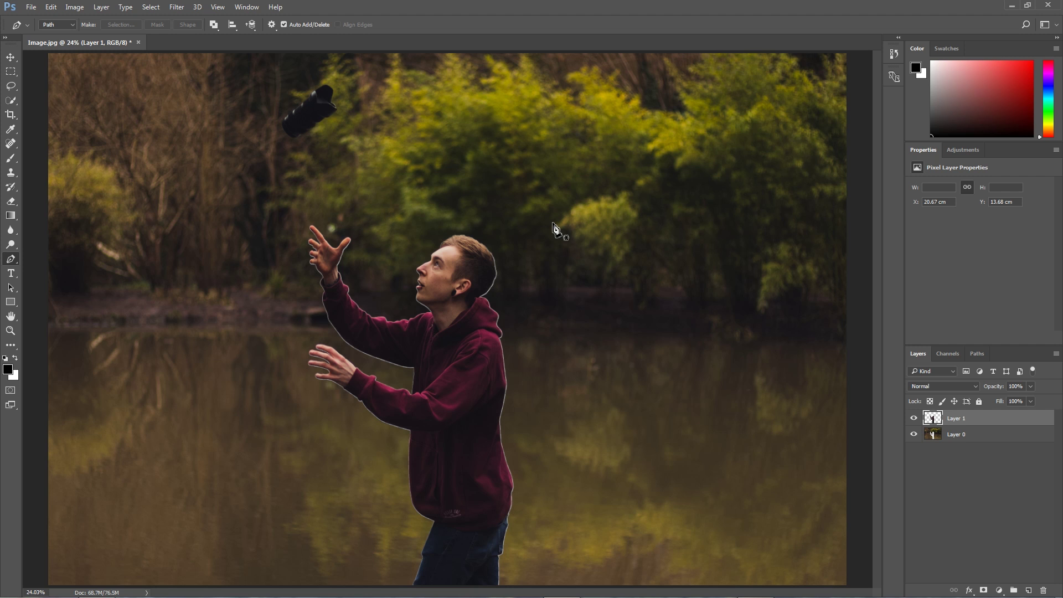
Toggle the visibility of Layer 1 repeatedly to check the man's cutout, leaving the layer shown.
left_click(915, 419)
left_click(914, 419)
left_click(914, 419)
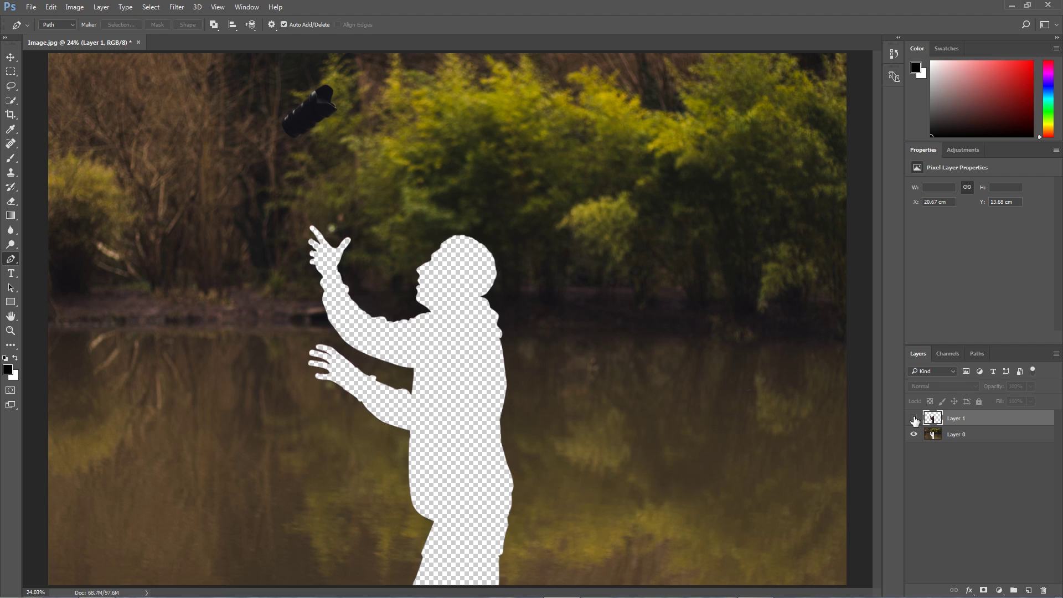
left_click(914, 419)
left_click(915, 420)
left_click(915, 419)
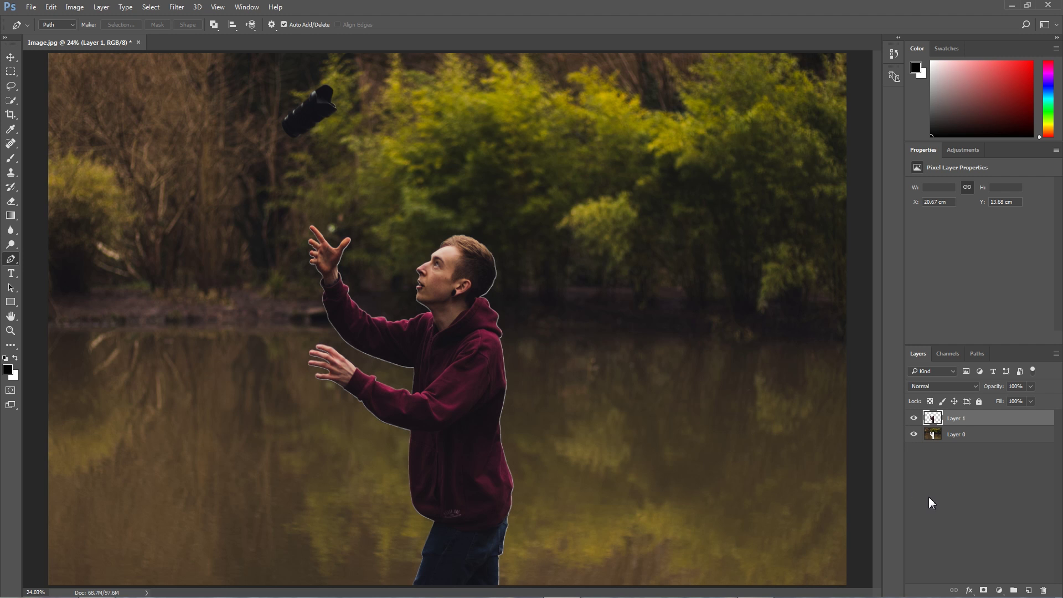
Load the man's outline from Layer 1 as a selection and expand it by 20 pixels.
left_click(935, 421, "ctrl")
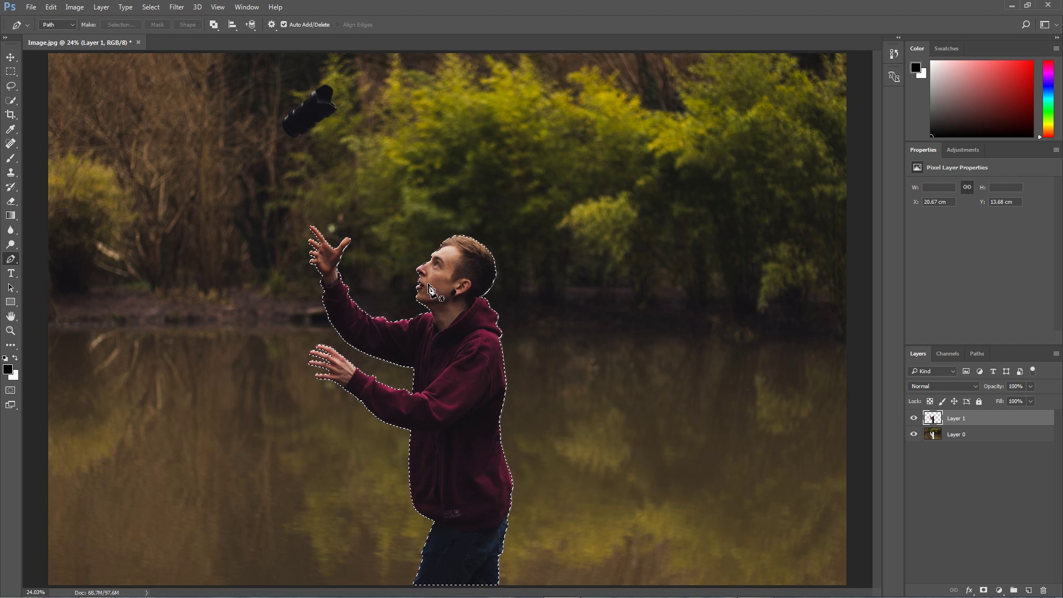
left_click(154, 7)
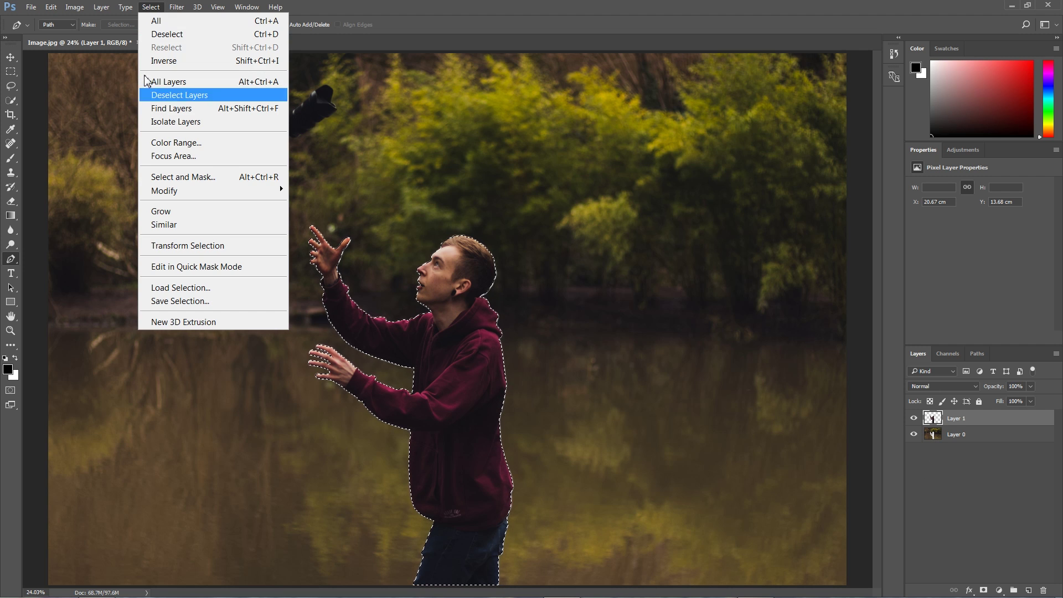
mouse_move(172, 191)
left_click(320, 216)
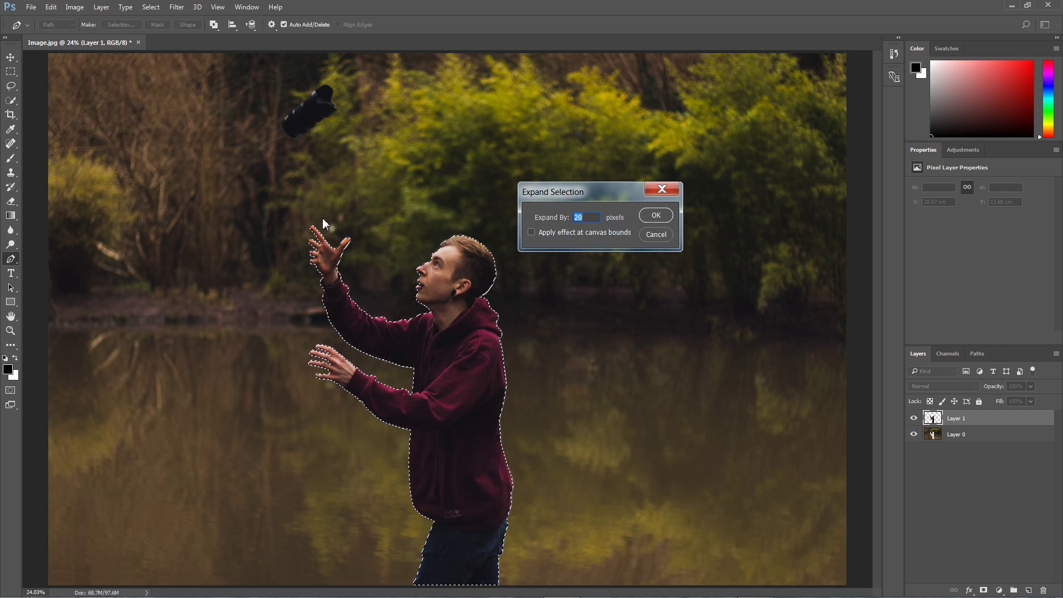
left_click_drag(590, 197, 583, 169)
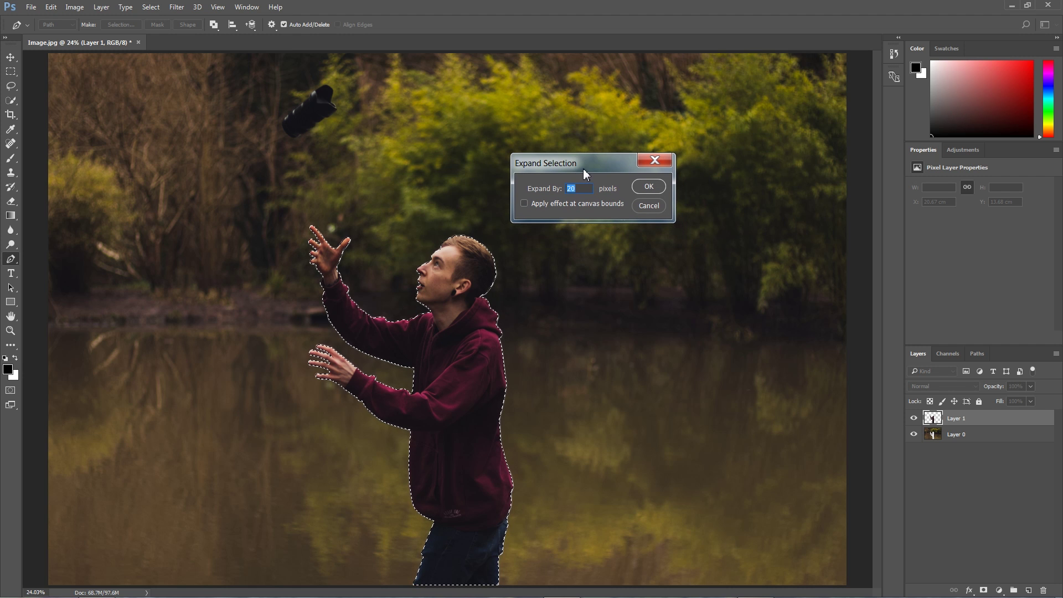
left_click(638, 185)
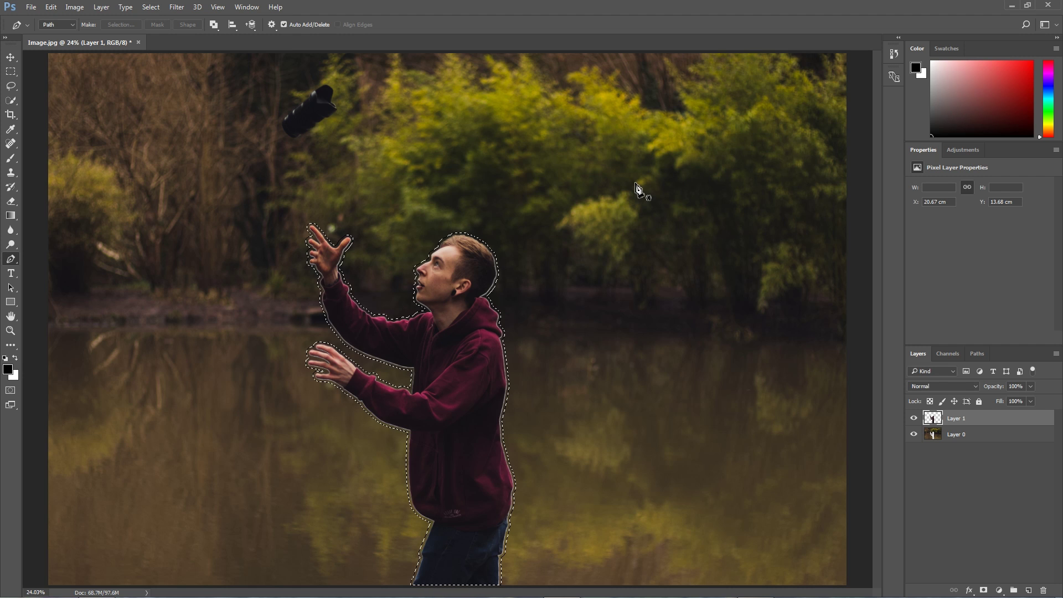
Hide Layer 1, fill the expanded selection on Layer 0 with Content-Aware in Normal mode at 100% opacity, and deselect.
left_click(913, 419)
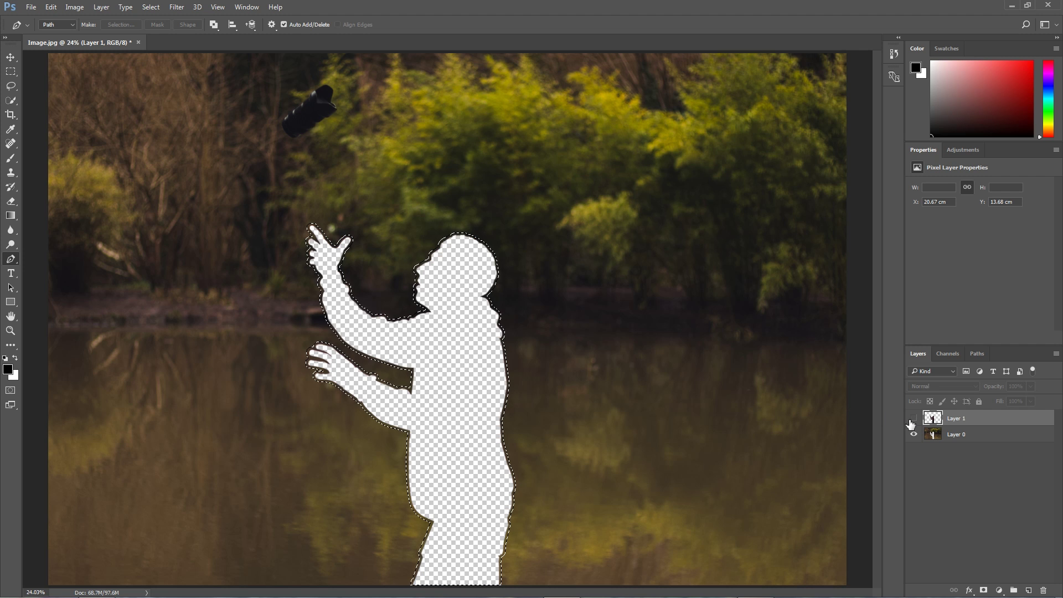
left_click(996, 435)
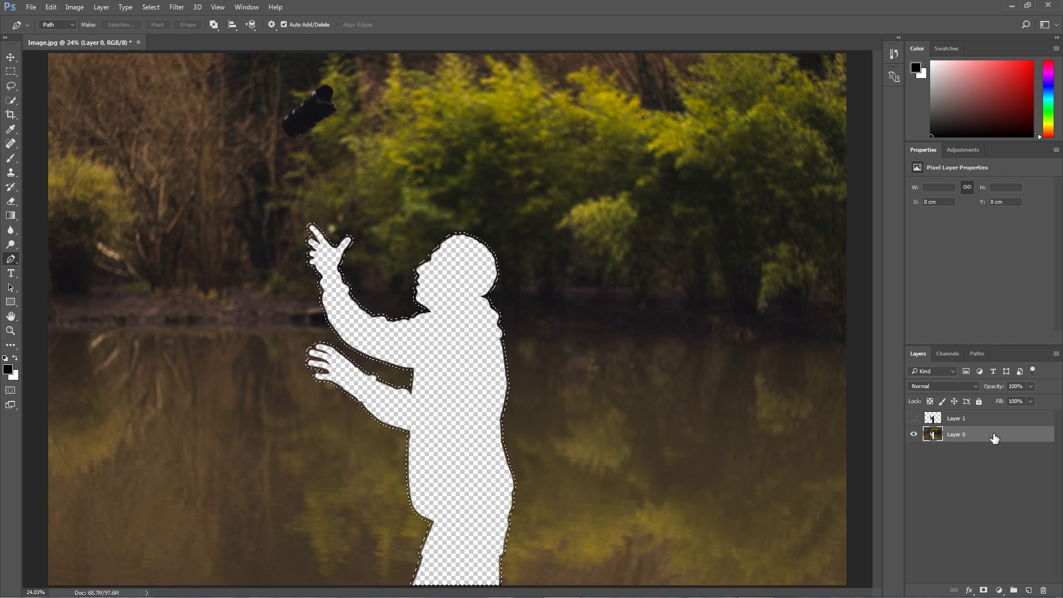
left_click(50, 6)
left_click(70, 224)
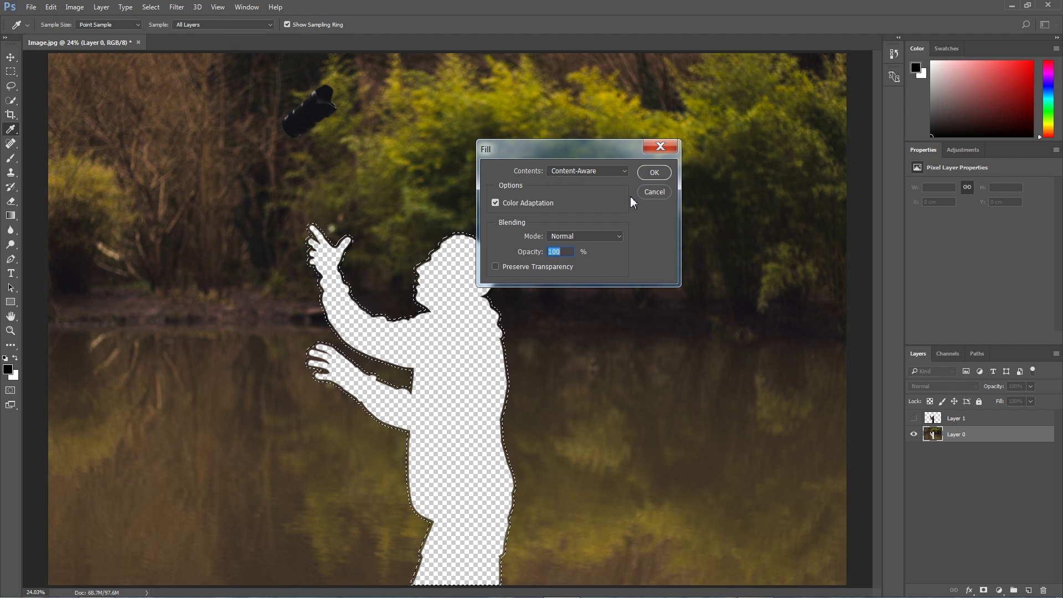
left_click(654, 173)
key("p")
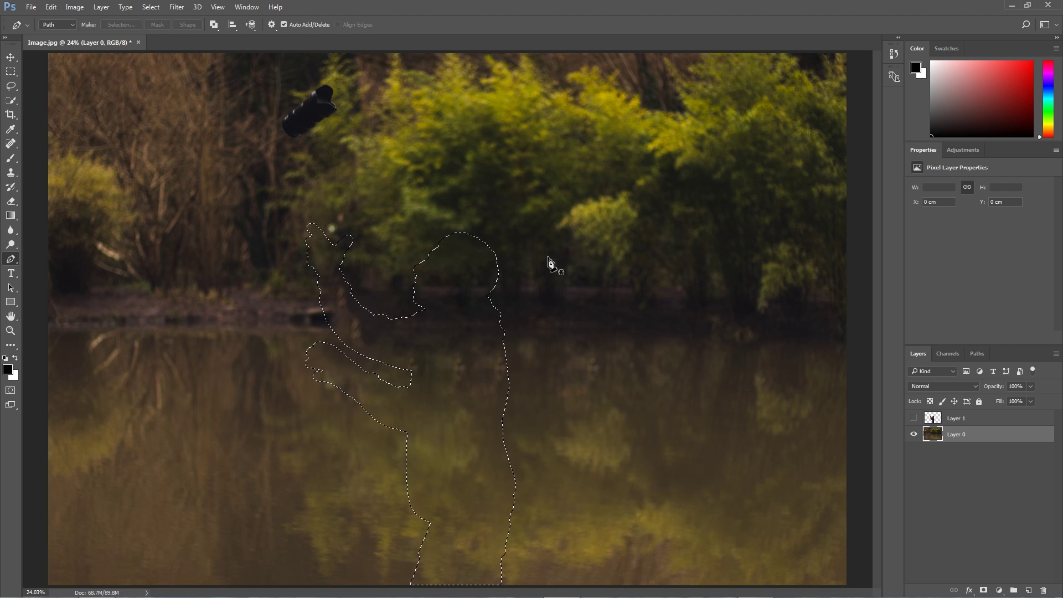
key("m")
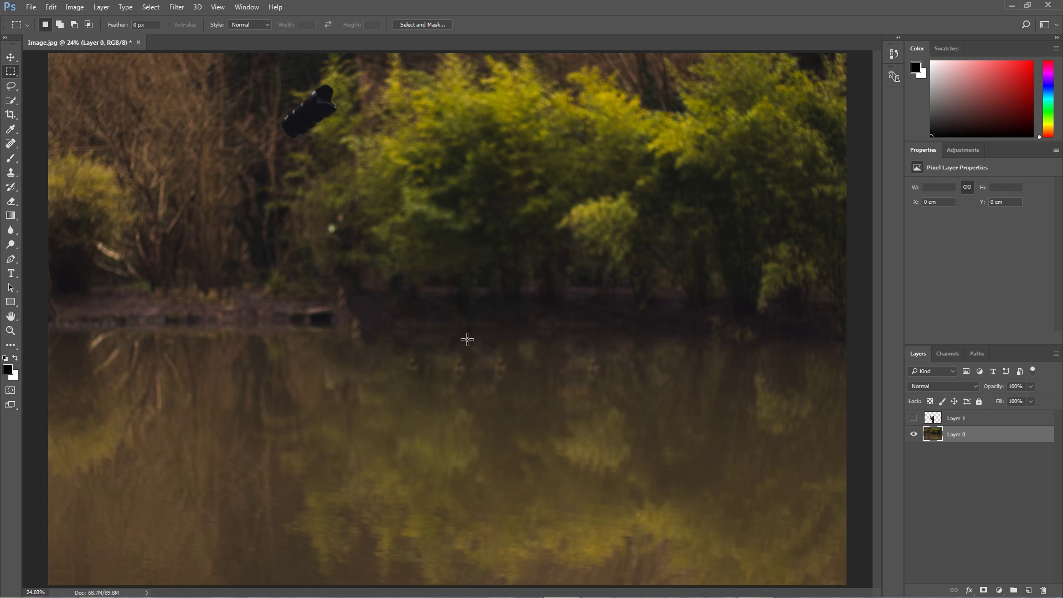
Examine the filled lake and shoreline on Layer 0, and show Layer 1 again to inspect the man's edges against it.
scroll(475, 339, "up", 2)
scroll(433, 334, "down", 2)
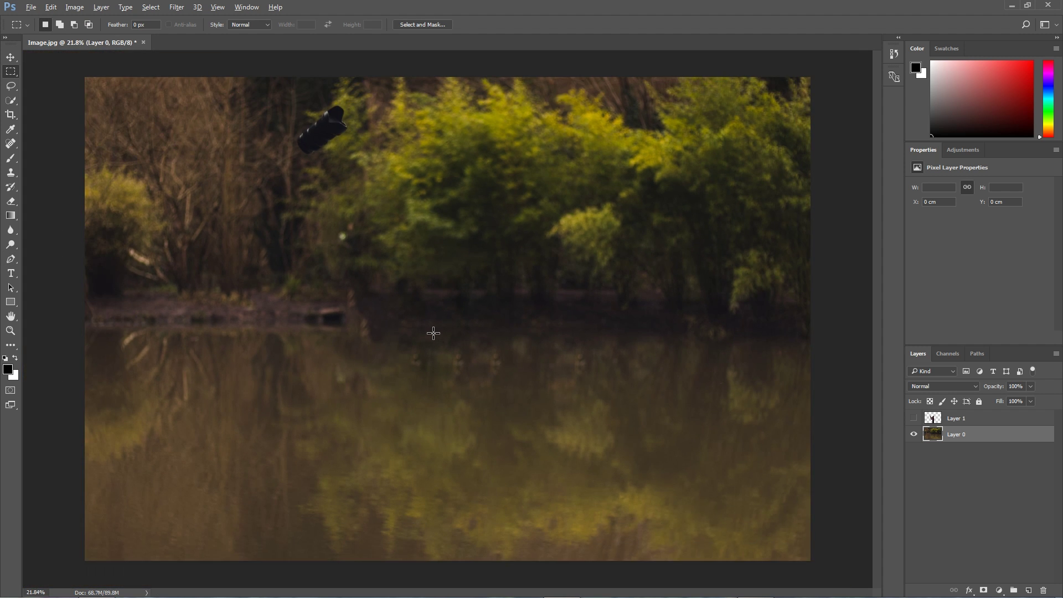
scroll(435, 333, "up", 2)
scroll(435, 332, "down", 1)
scroll(435, 333, "up", 1)
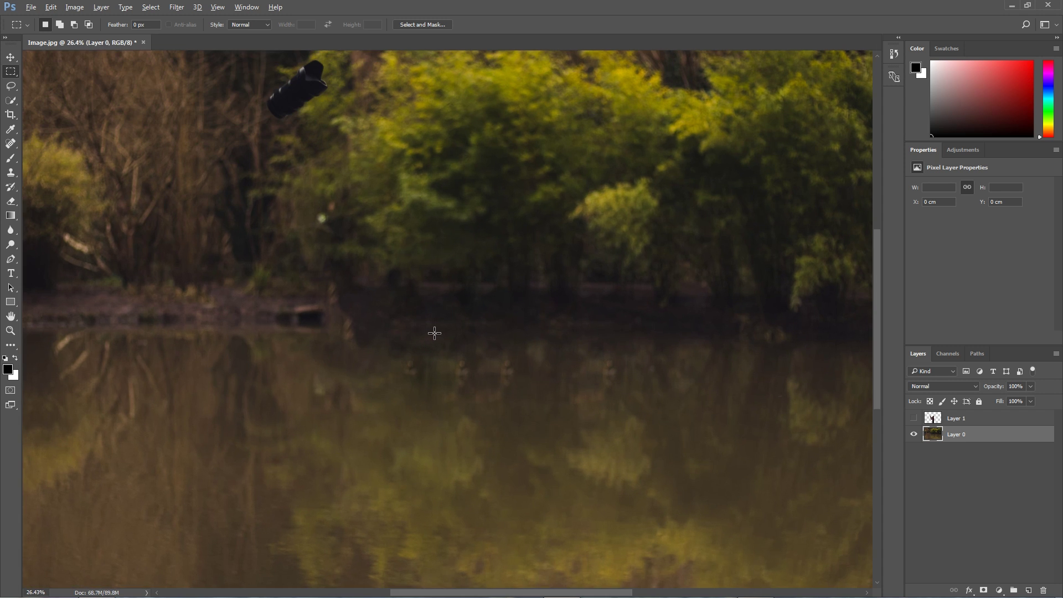
scroll(435, 333, "down", 2)
scroll(435, 333, "up", 1)
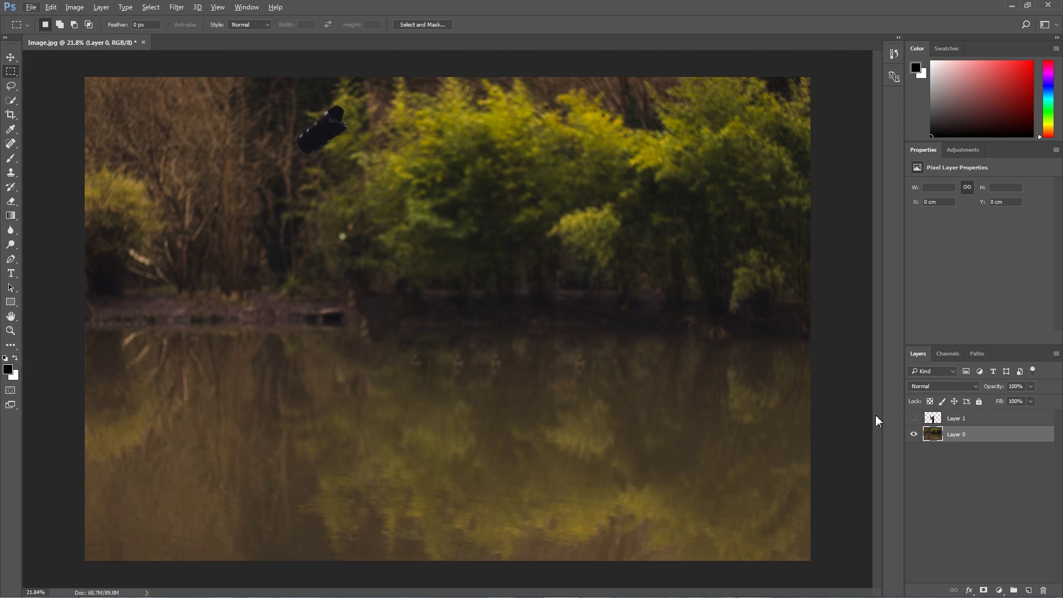
scroll(532, 274, "up", 8)
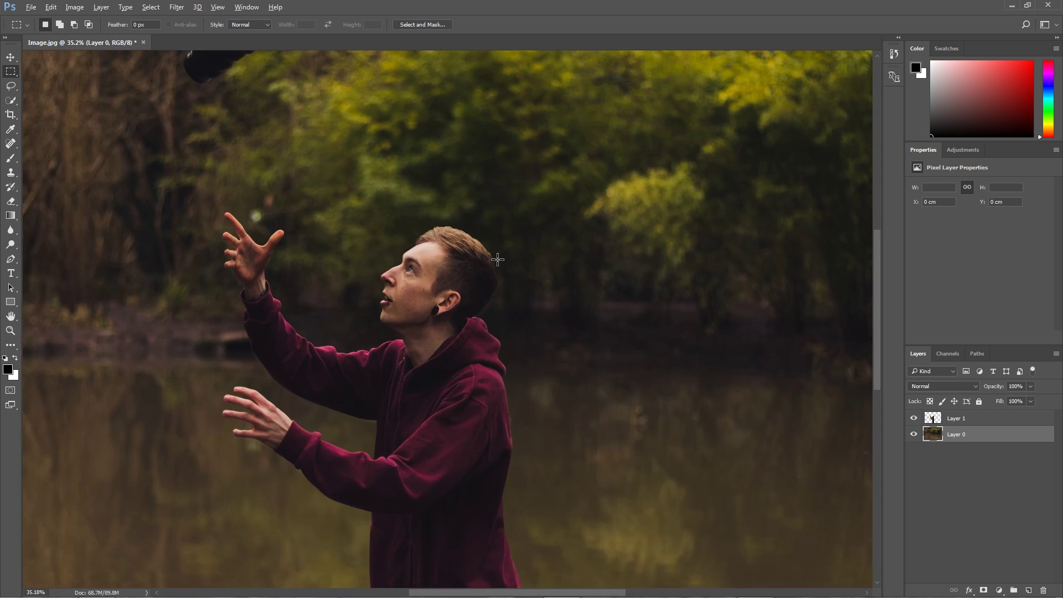
scroll(497, 265, "down", 3)
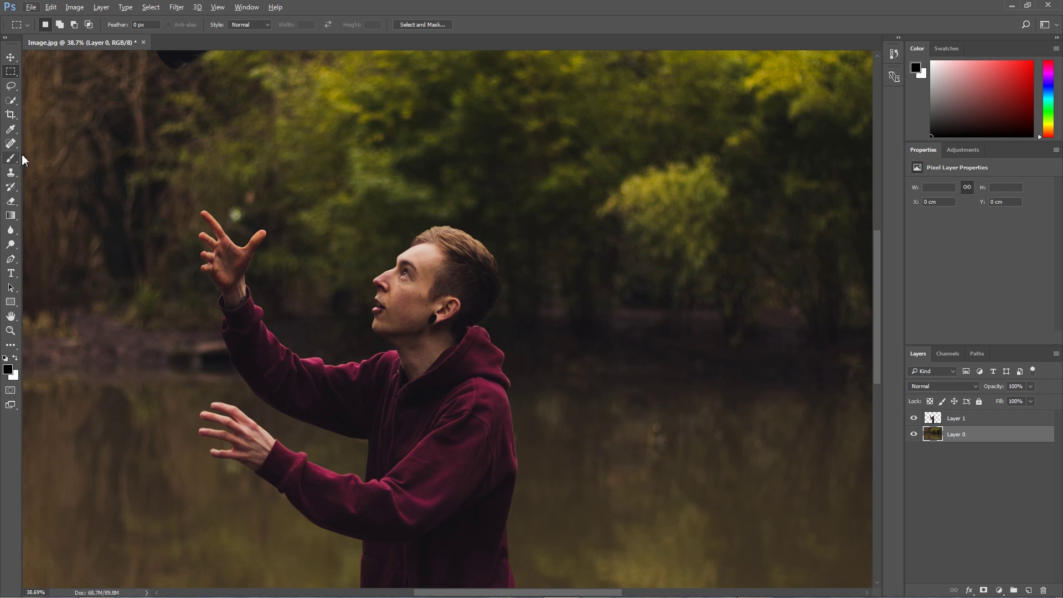
Switch to the Clone Stamp tool and toggle Layer 1 repeatedly to compare the area around the man, leaving it shown.
left_click(11, 174)
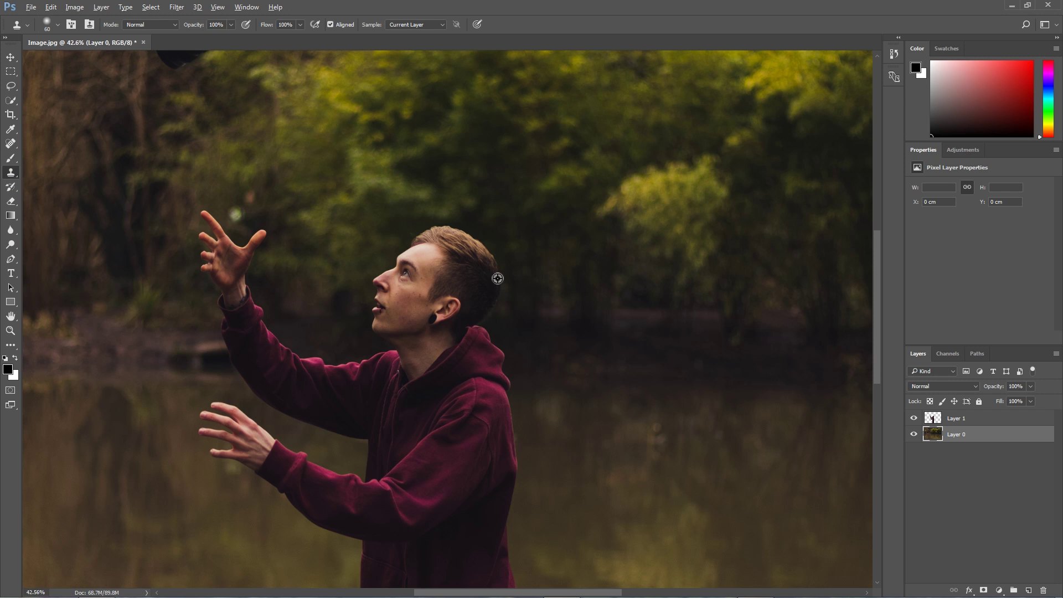
scroll(497, 275, "up", 4)
left_click(918, 420)
left_click(915, 420)
left_click(915, 419)
left_click(915, 419)
left_click(915, 419)
left_click(914, 419)
left_click(914, 419)
left_click(914, 419)
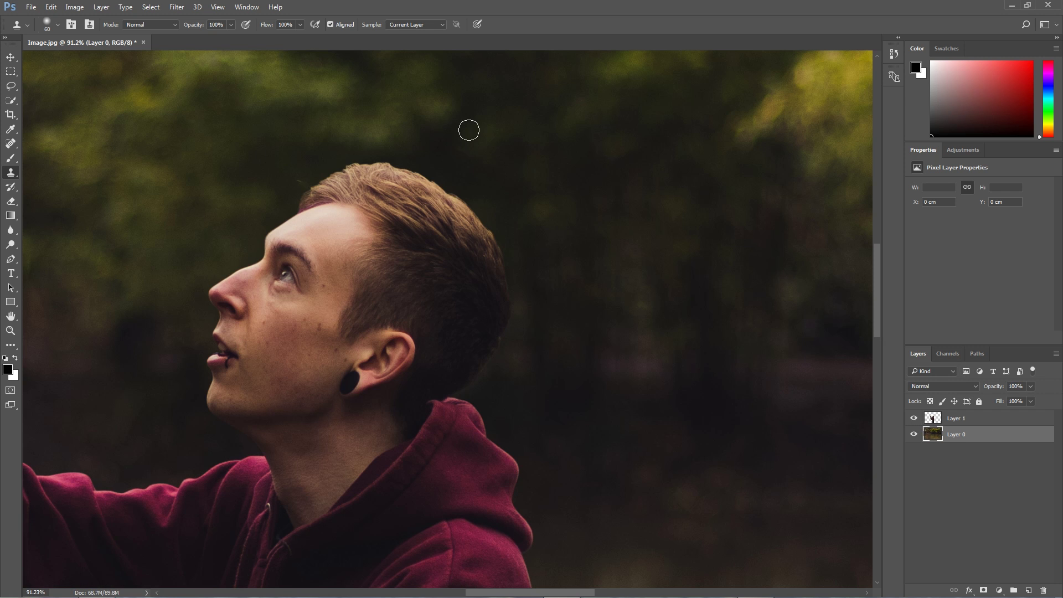
Clone nearby background on Layer 0 over the stray hairs and remnants around the man's head and neck.
scroll(424, 127, "up", 5)
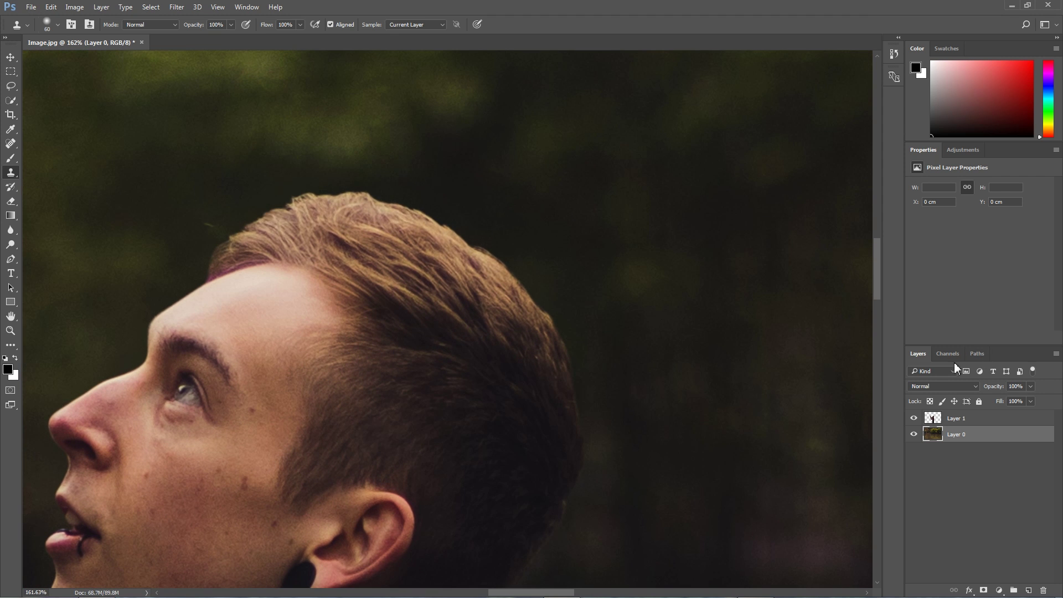
left_click_drag(216, 223, 425, 216)
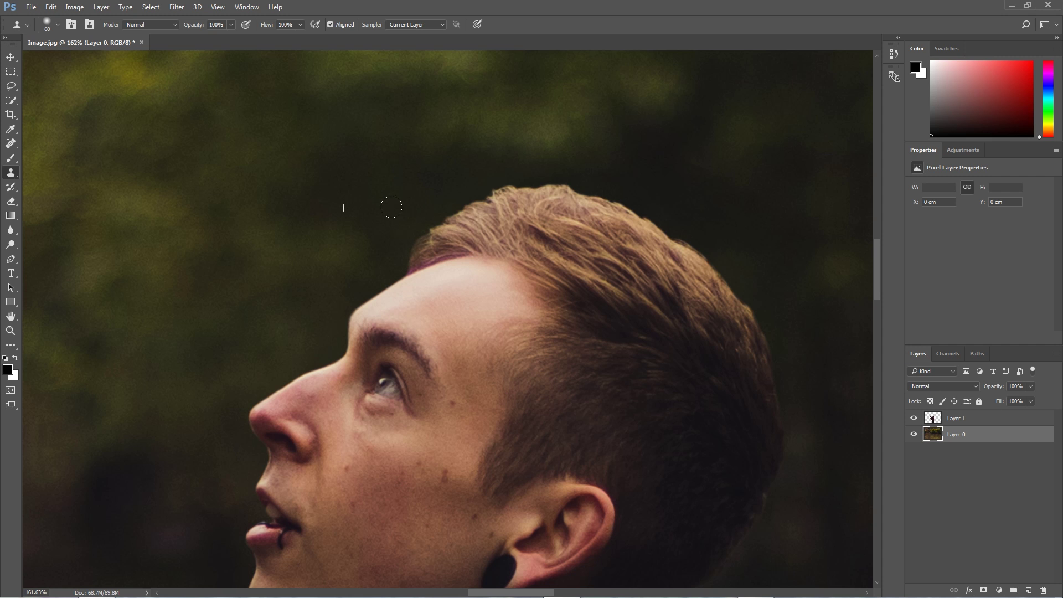
left_click_drag(527, 231, 714, 43)
scroll(653, 162, "down", 5)
scroll(653, 161, "left", 2)
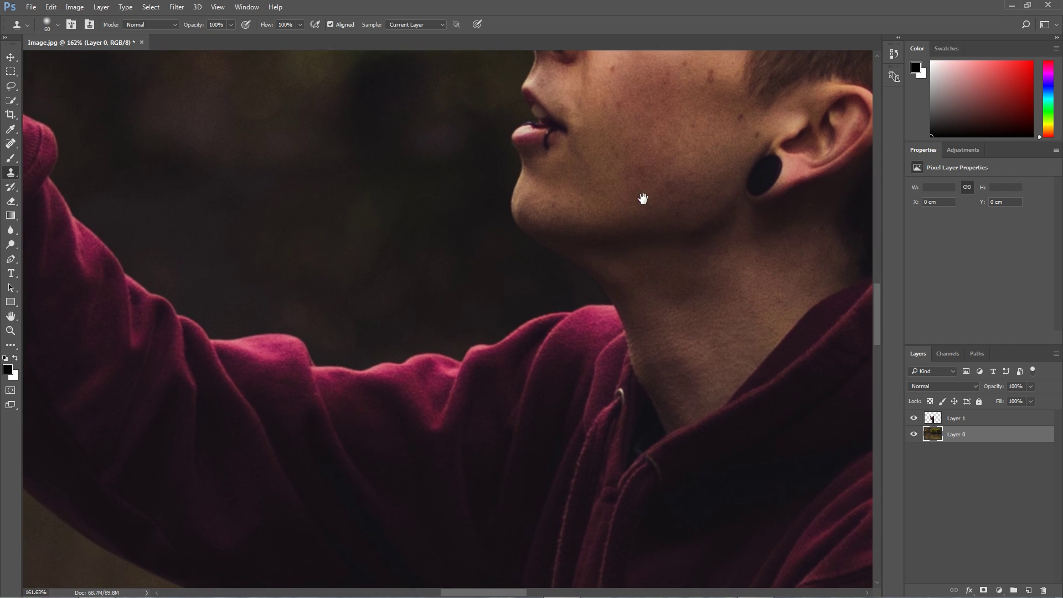
left_click(530, 266, "alt")
mouse_move(683, 187)
left_mouse_down()
mouse_move(451, 135)
mouse_move(487, 254)
mouse_move(507, 172)
mouse_move(490, 188)
left_mouse_up()
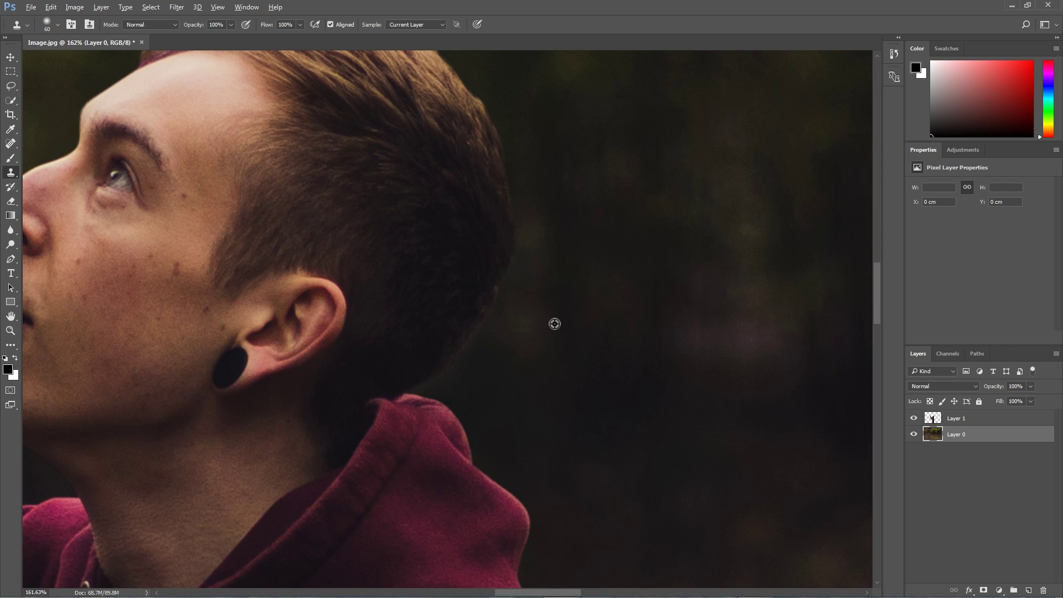
left_click_drag(574, 157, 555, 383)
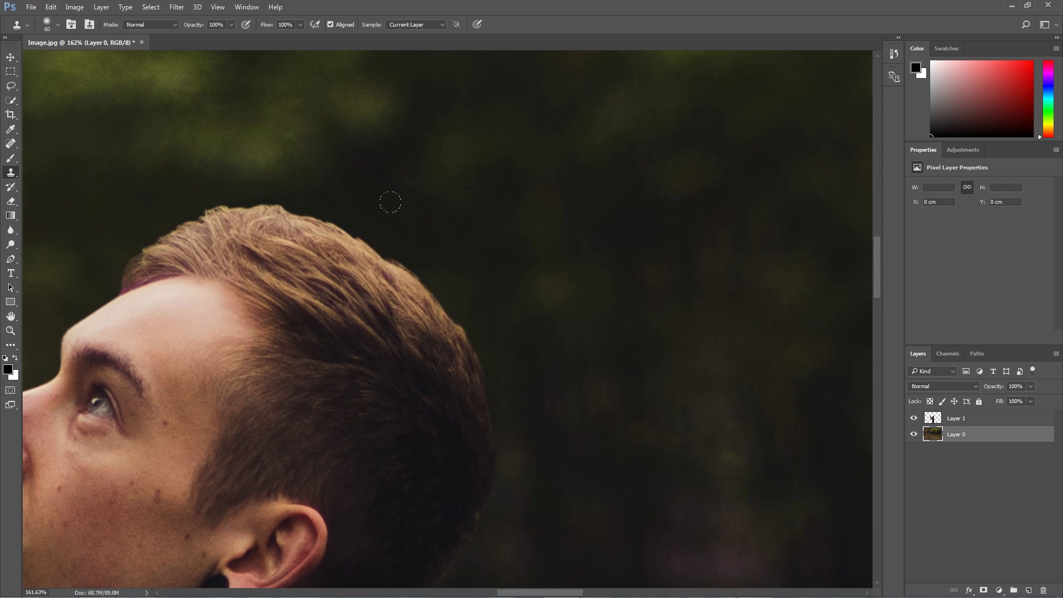
Inspect the background along the man's shoulder and back, toggling Layer 1 off and on and leaving it shown.
scroll(487, 133, "down", 12)
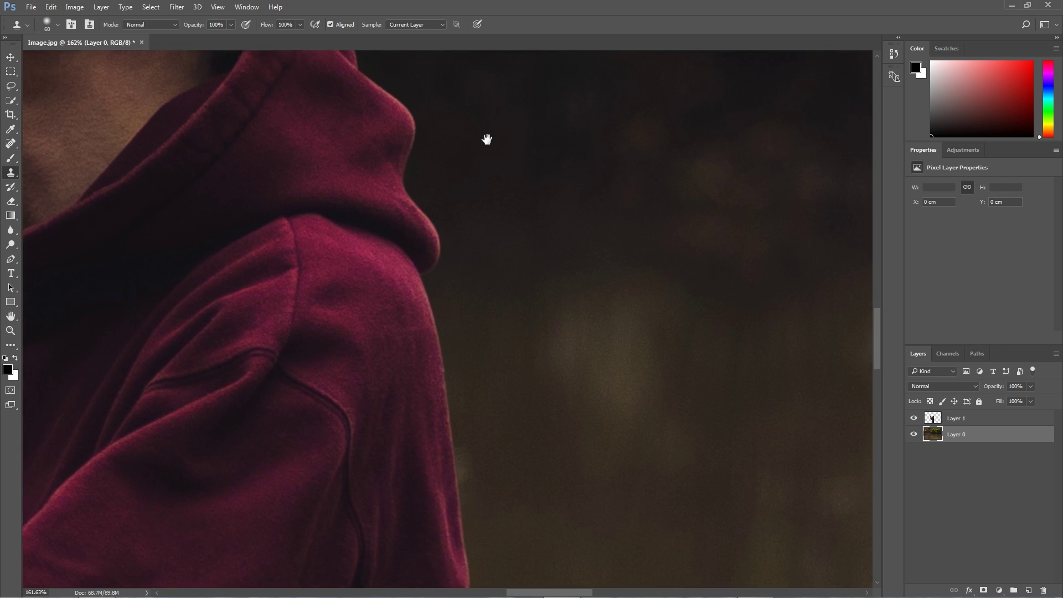
scroll(499, 170, "down", 6)
left_click(915, 420)
left_click(915, 420)
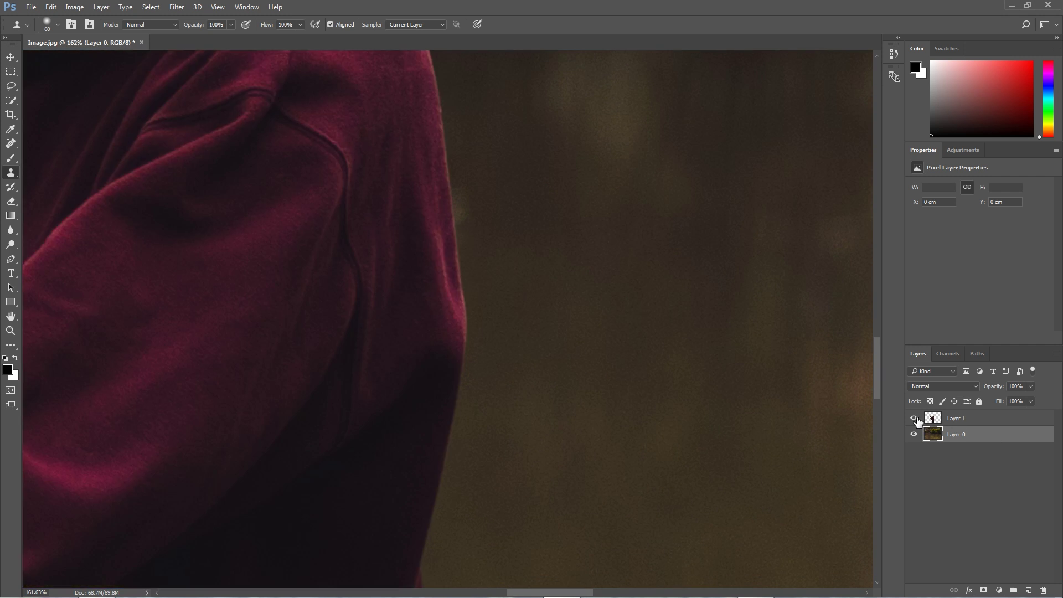
left_click(915, 420)
left_click(915, 420)
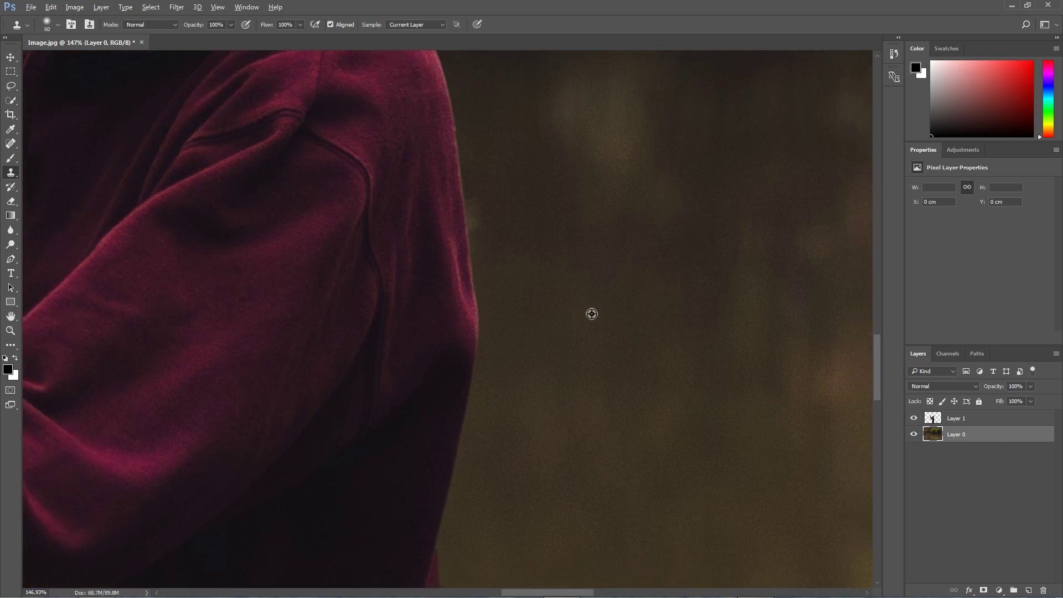
scroll(591, 310, "down", 6)
left_click_drag(494, 301, 573, 494)
left_click(915, 420)
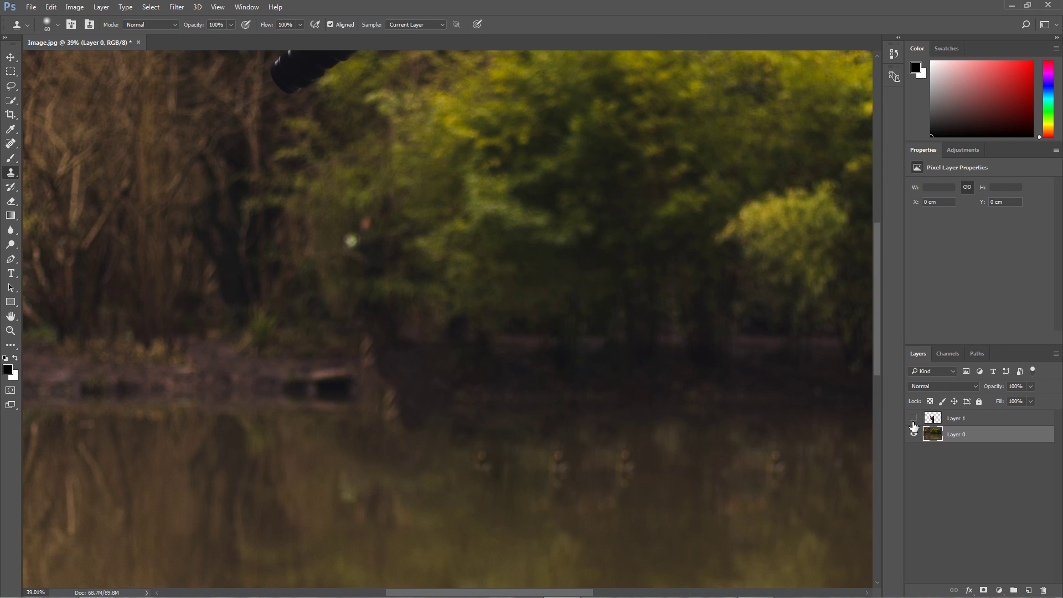
left_click(914, 421)
left_click(914, 420)
left_click(914, 421)
left_click(913, 423)
left_click(914, 422)
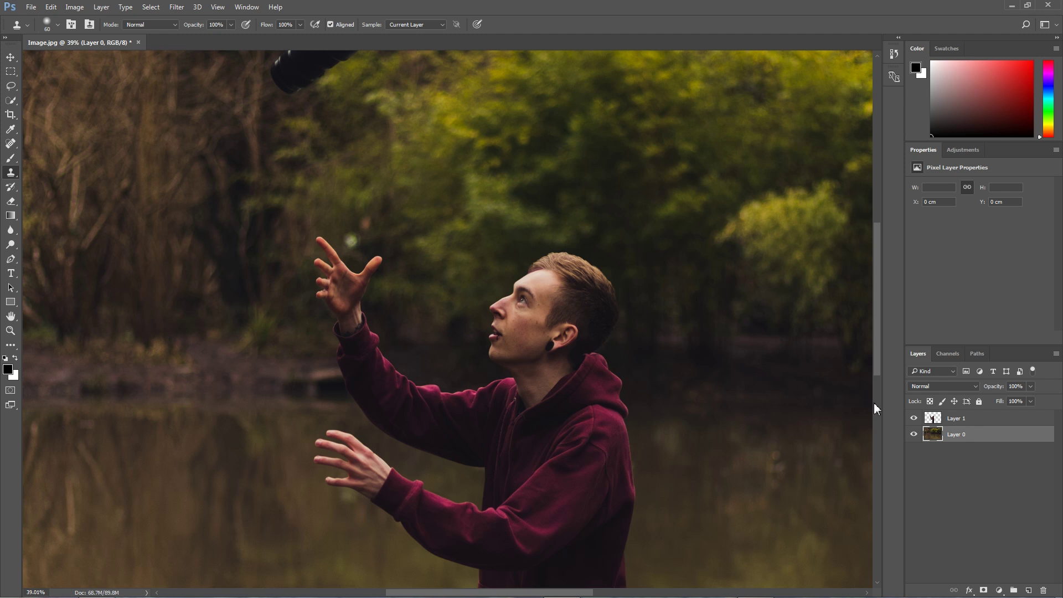
Trace the outline of the airborne camera lens with a closed Pen tool path.
scroll(560, 304, "down", 3)
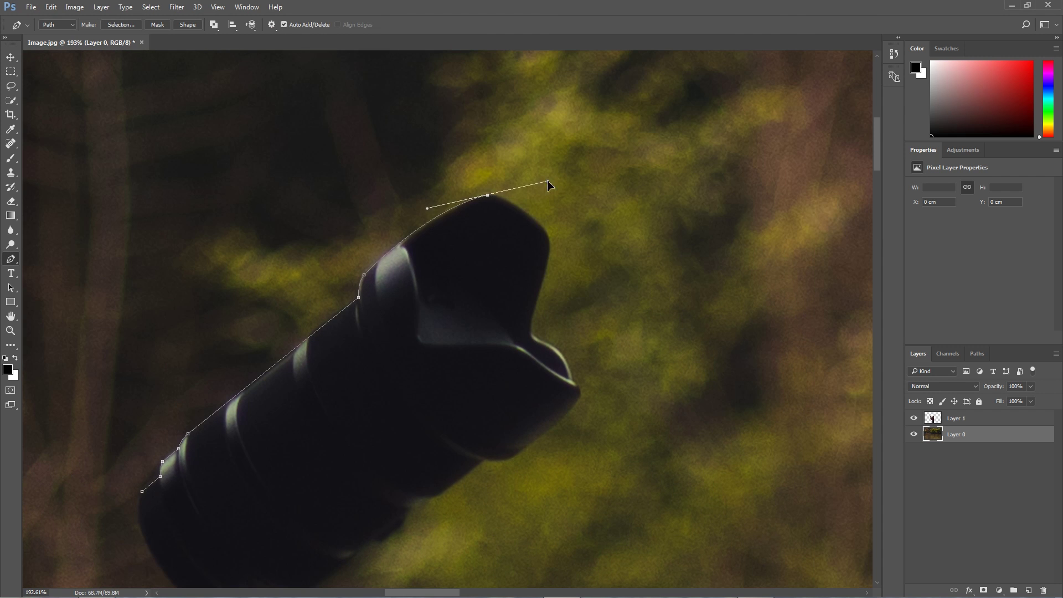
left_click_drag(549, 235, 579, 273)
left_click_drag(549, 259, 546, 269)
left_click(531, 323)
left_click_drag(541, 341, 575, 391)
left_click_drag(581, 395, 582, 405)
left_click_drag(510, 459, 478, 477)
left_click_drag(485, 459, 474, 456)
left_click(475, 363)
left_click(421, 403)
left_click(376, 387)
left_click(314, 419)
left_click(213, 287)
Use the path as a selection to separate the lens onto a new layer above Layer 1, with the background filled behind it.
scroll(596, 268, "down", 4)
key("ctrl+Return")
key("ctrl+j")
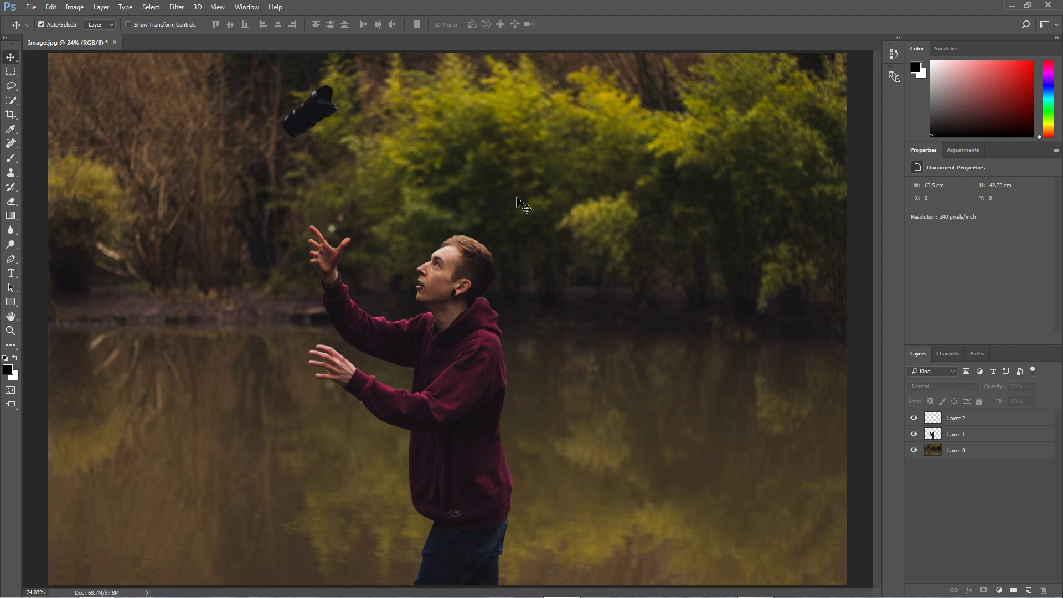
Toggle the visibility of Layer 2, Layer 1 and Layer 0 in turn to check each element's separation.
left_click(914, 418)
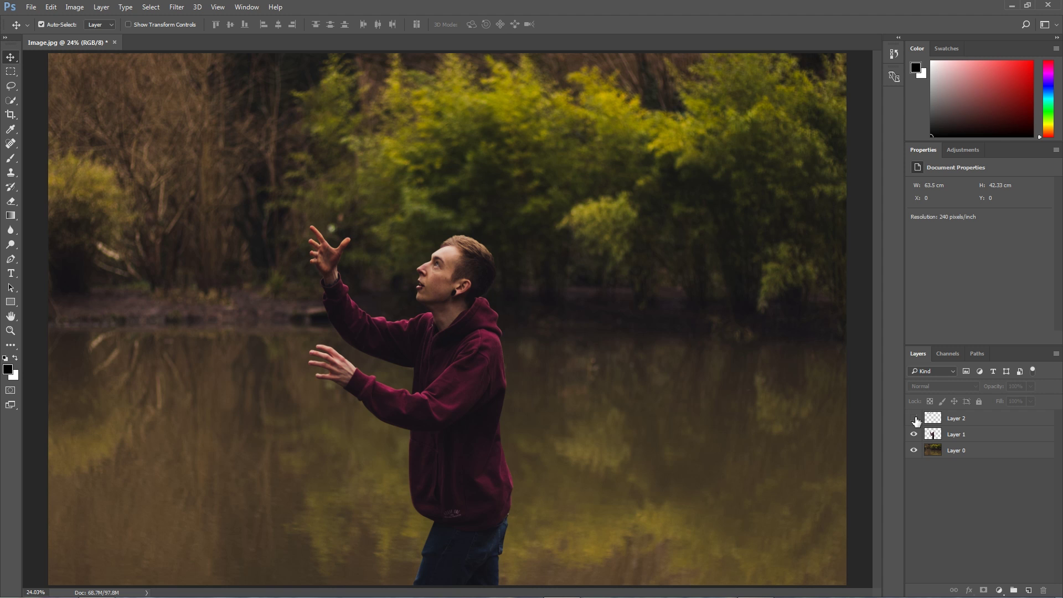
left_click(914, 418)
left_click(914, 434)
left_click(914, 434)
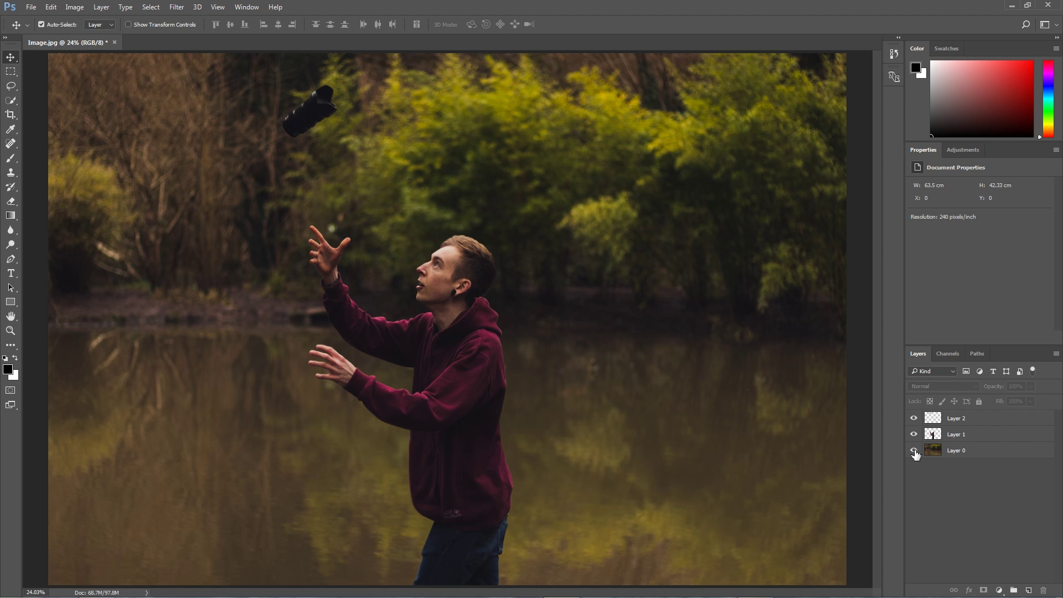
left_click(914, 450)
left_click(914, 450)
Convert Layer 0, Layer 1 and Layer 2 individually into smart objects.
left_click(1006, 456)
right_click(980, 454)
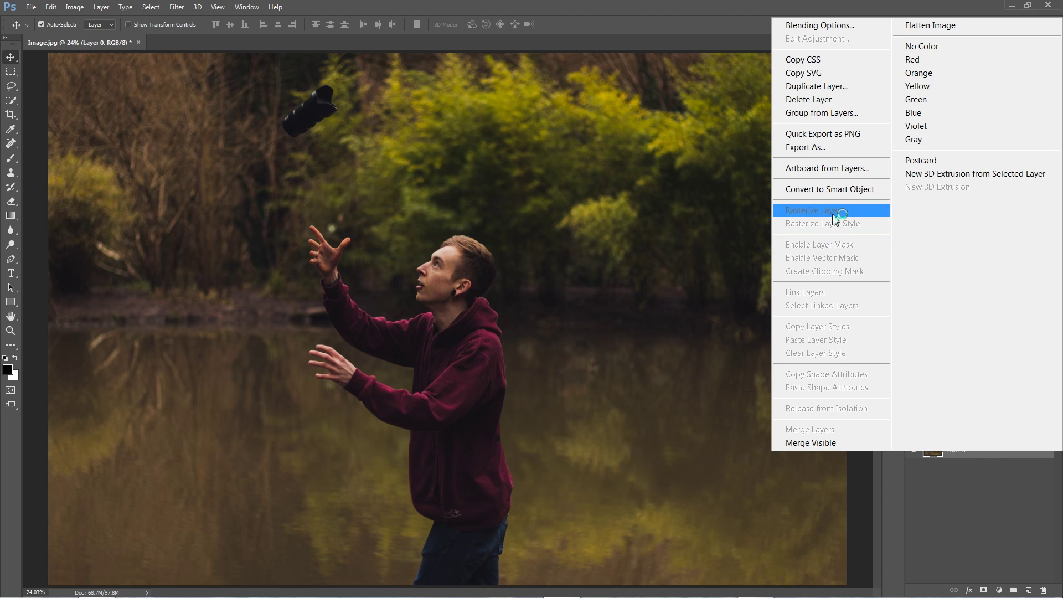
left_click(834, 189)
left_click(1000, 436)
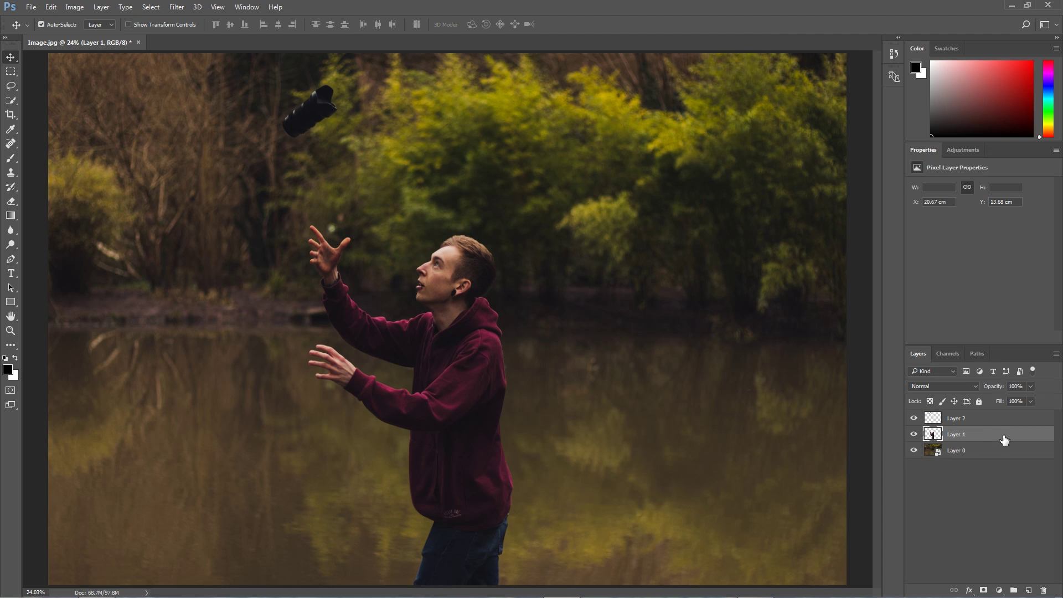
right_click(1000, 436)
left_click(834, 172)
left_click(997, 424)
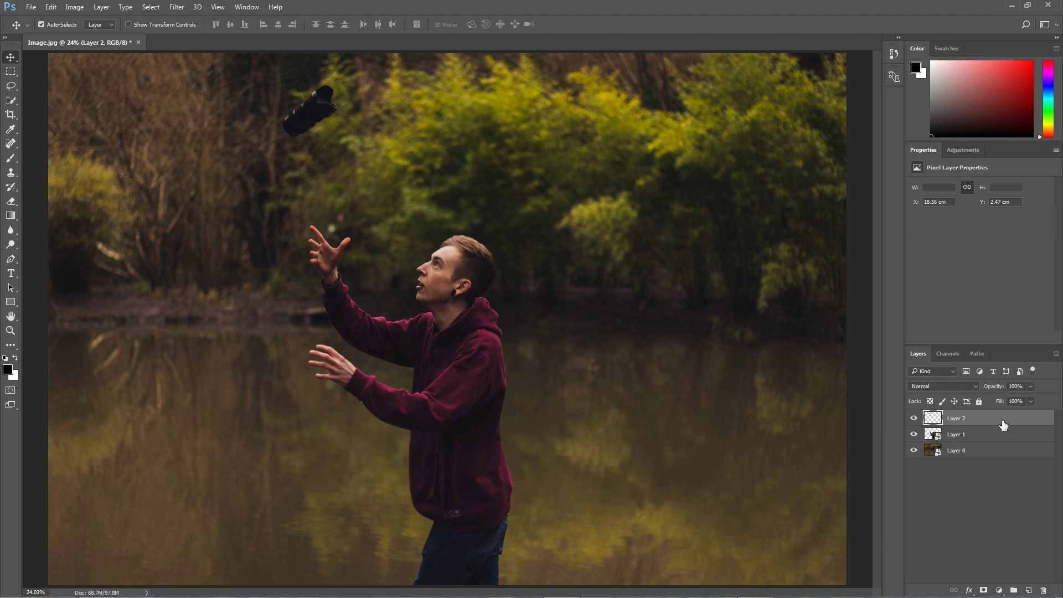
right_click(1018, 420)
left_click(789, 336)
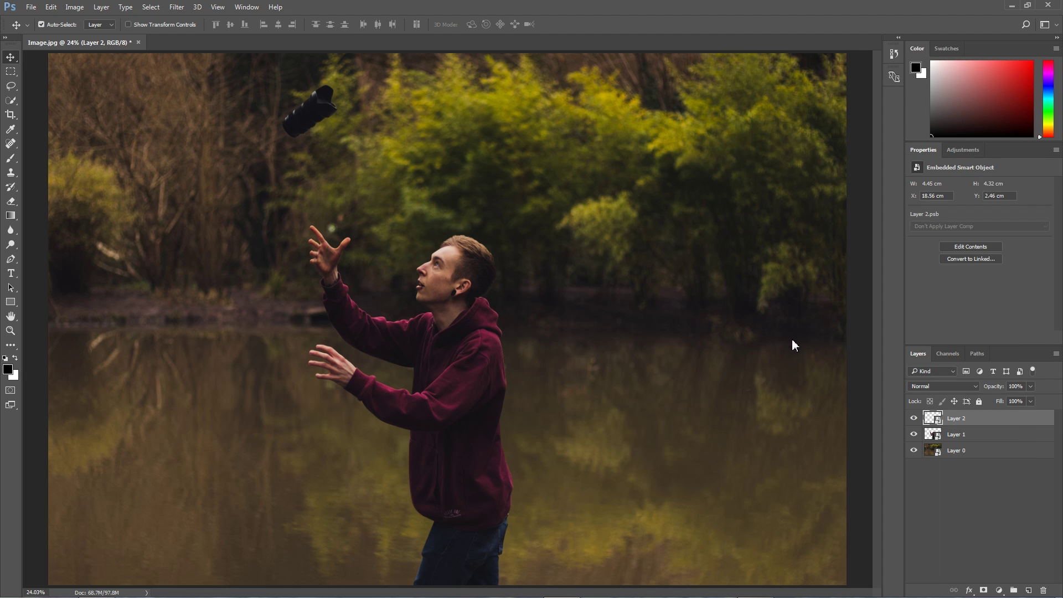
Create a new document from the HDTV 1080p film and video preset, 1920 x 1080 px at 72 ppi.
left_click(31, 7)
left_click(44, 21)
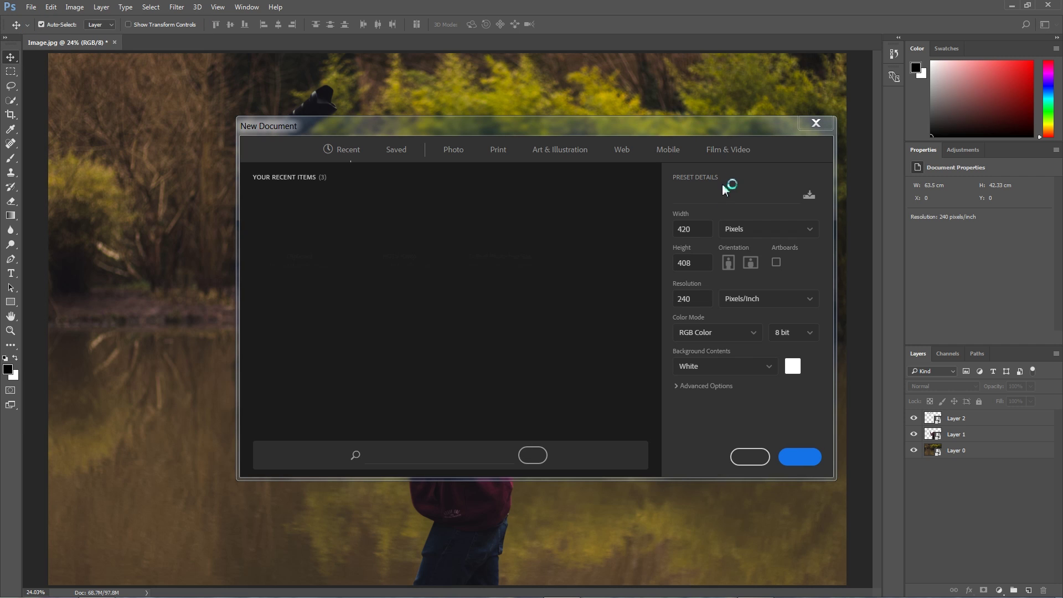
left_click(728, 153)
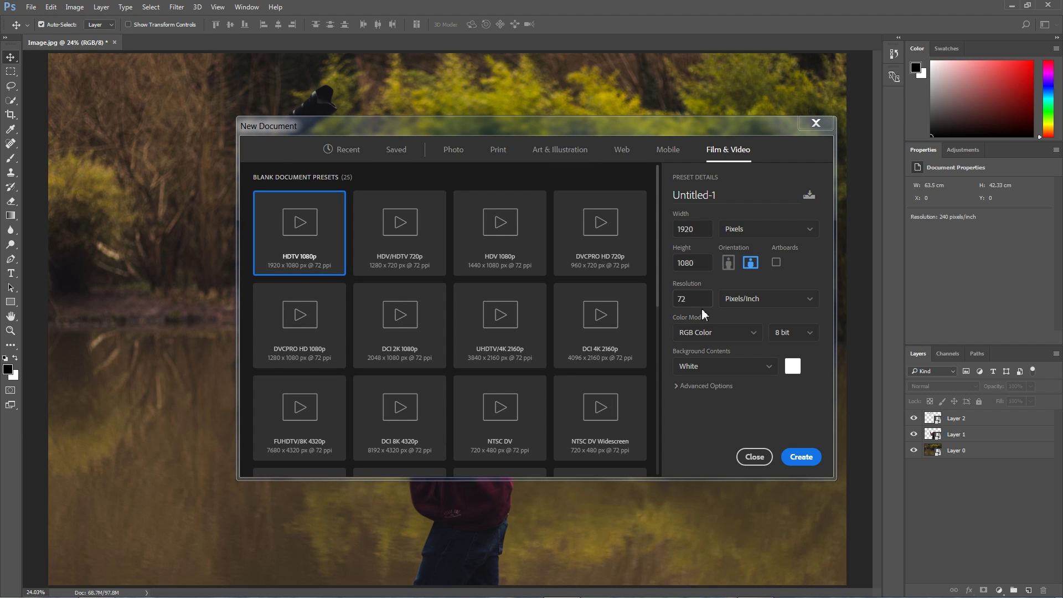
left_click(804, 459)
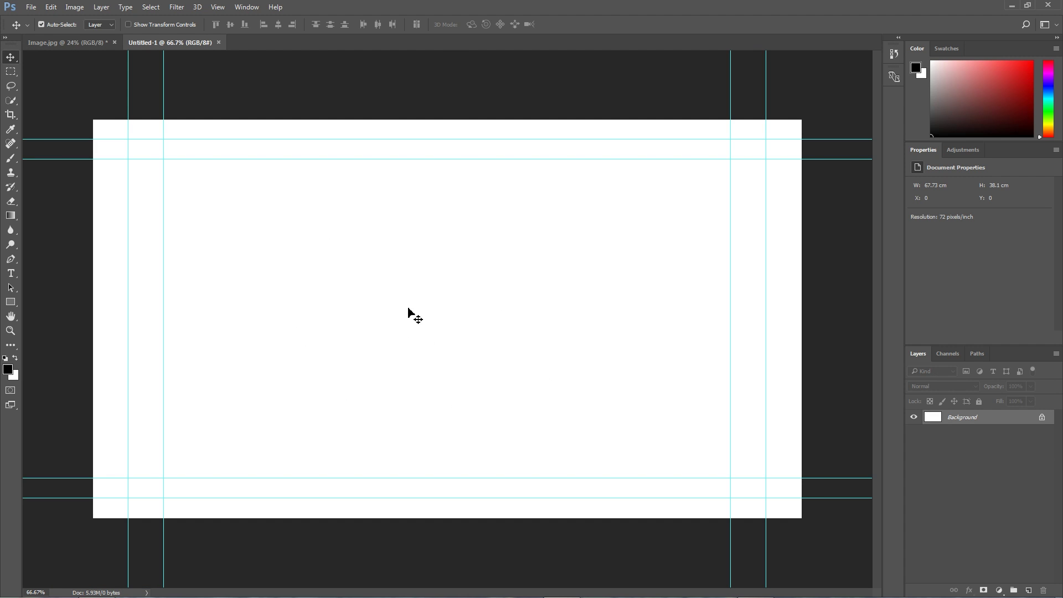
Copy the three smart object layers together from Image.jpg into the new Untitled-1 document.
left_click(67, 45)
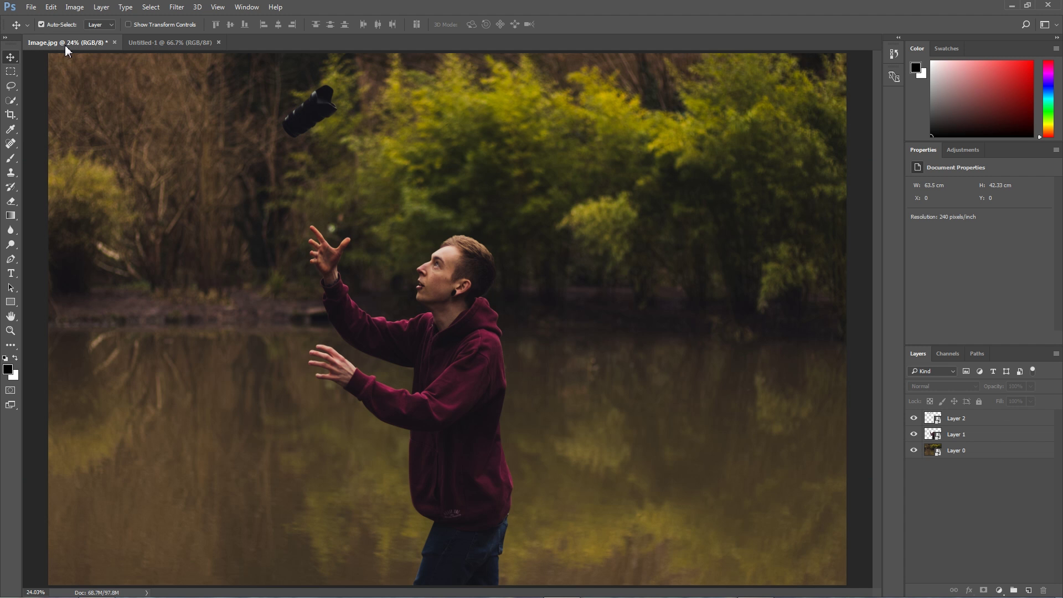
left_click(983, 455)
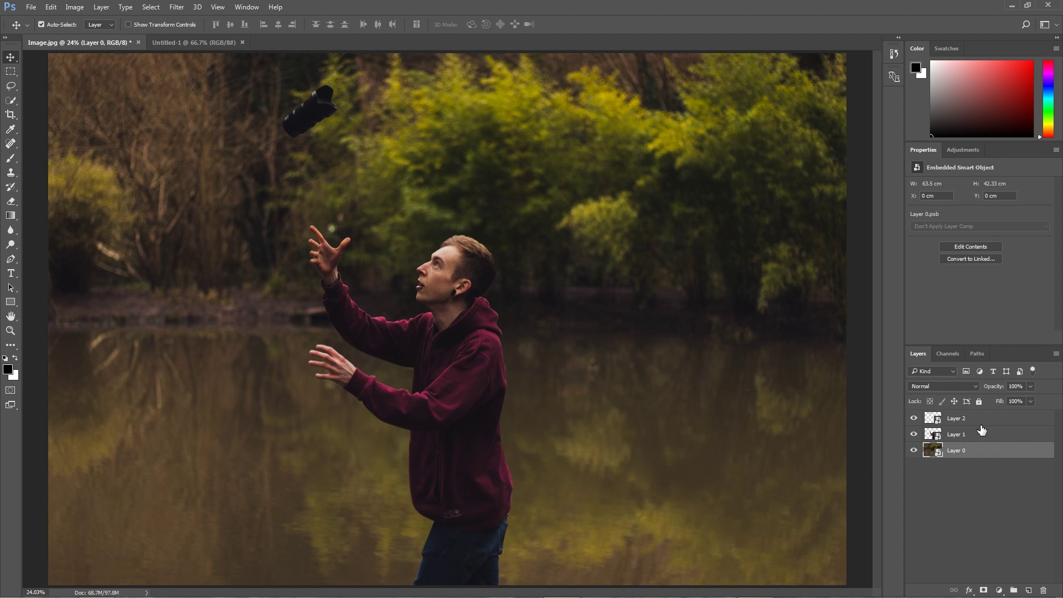
left_click(982, 424, "shift")
left_click_drag(487, 372, 460, 313)
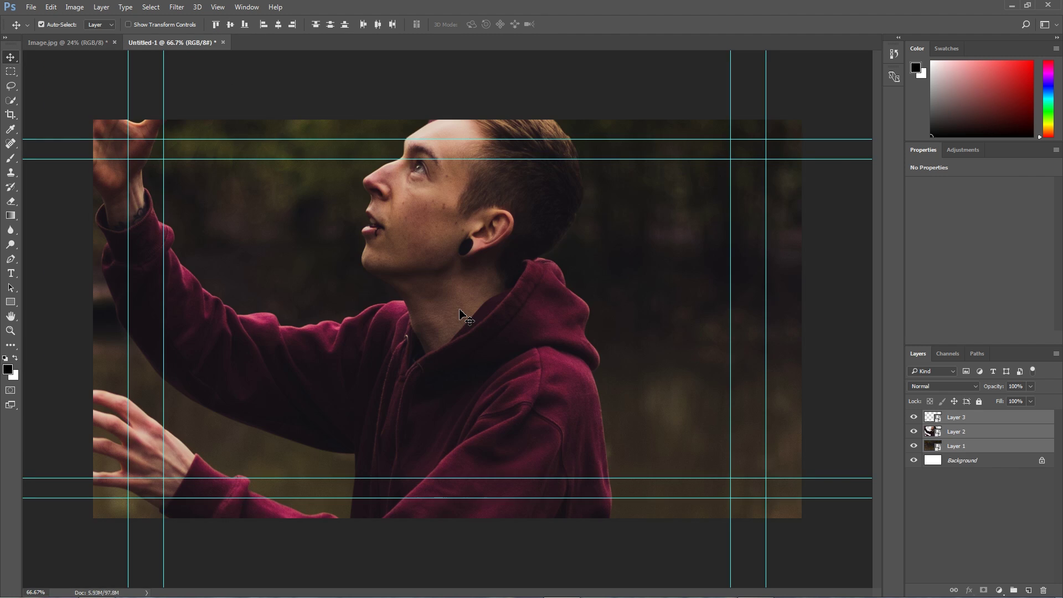
Scale the three copied layers together to about 32.75% so the image just covers the 1920 x 1080 canvas.
key("ctrl+minus")
key("ctrl+minus")
key("ctrl+minus")
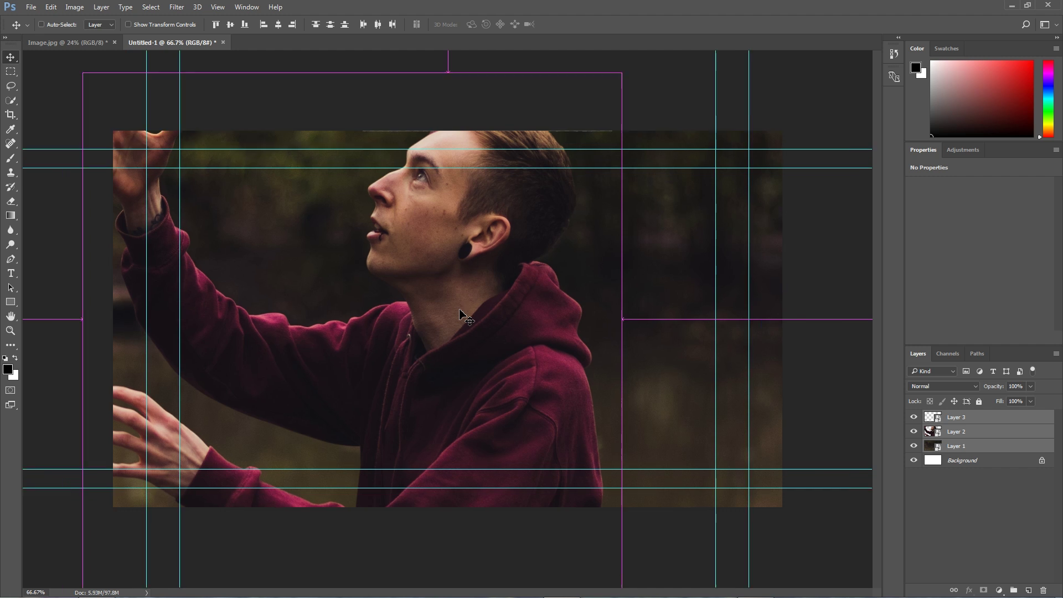
key("ctrl+minus")
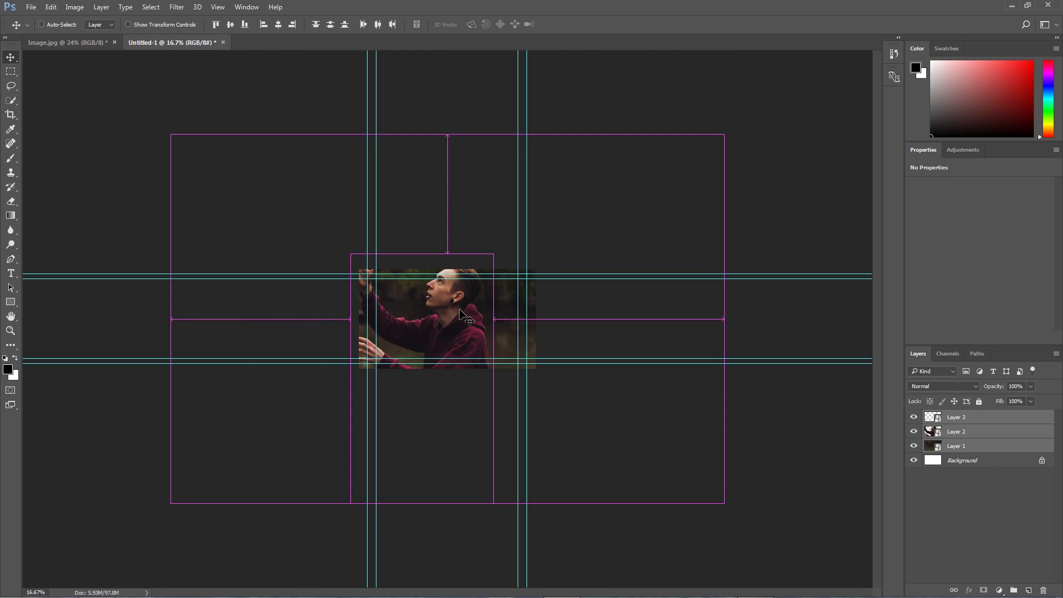
key("ctrl+t")
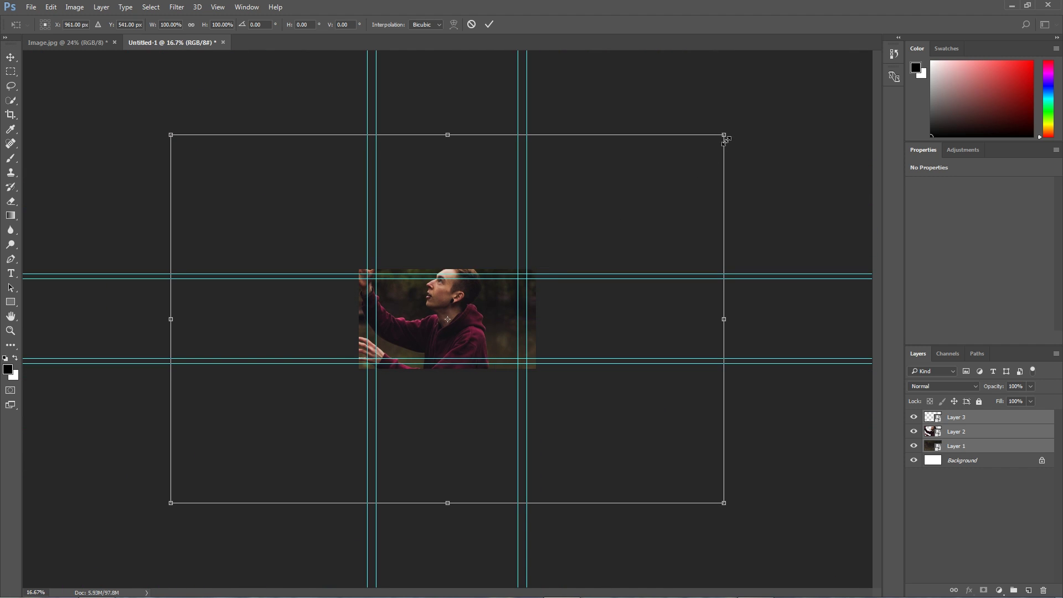
left_click_drag(726, 135, 559, 286)
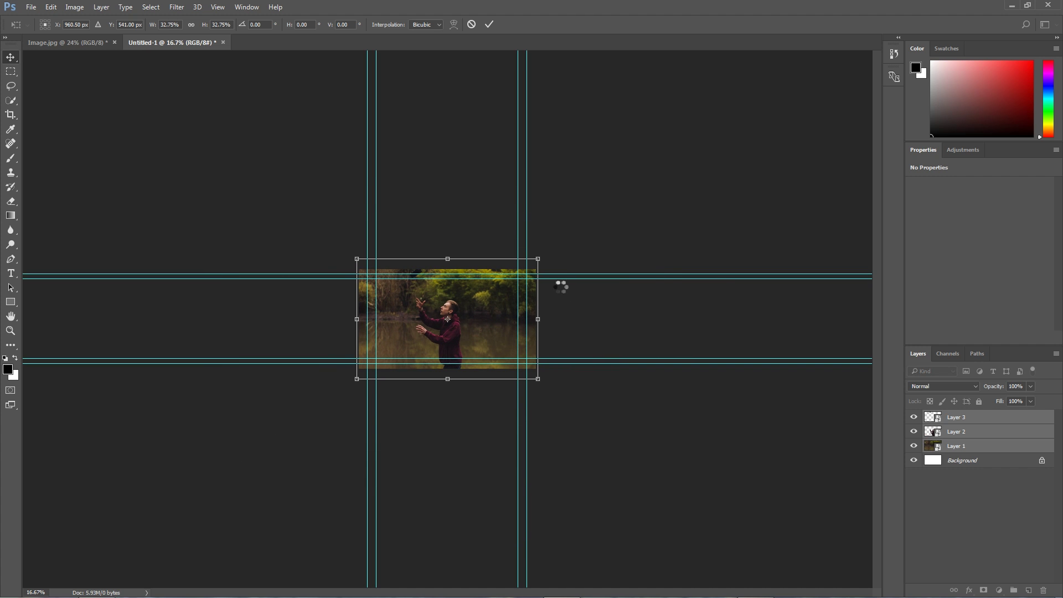
key("ctrl+0")
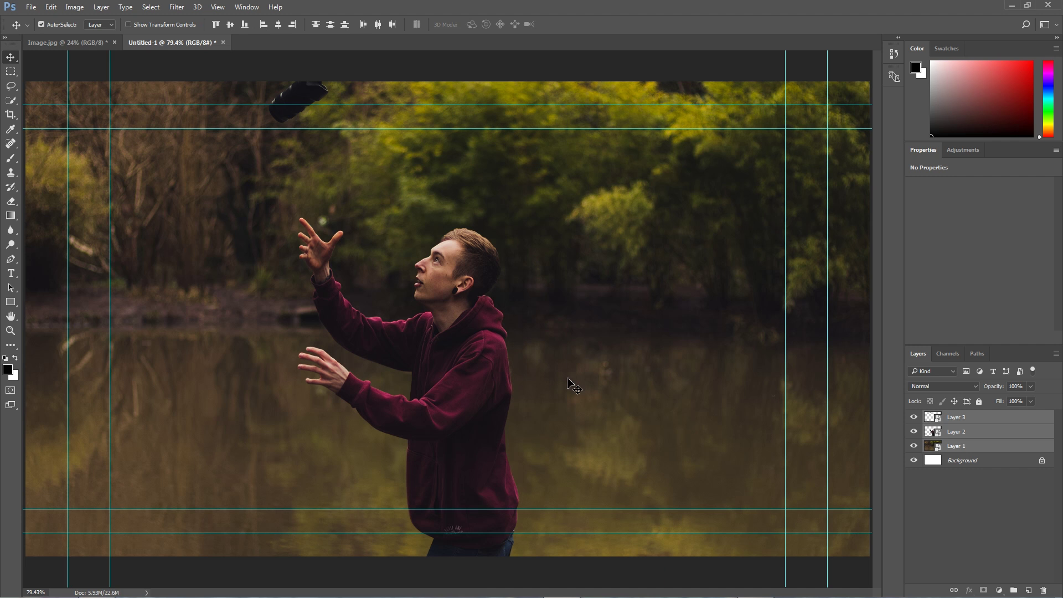
Shift all three layers up a little, and lower the lens on Layer 3 to just above the raised hand.
left_click_drag(568, 375, 569, 348)
left_click(928, 493)
left_click(956, 418)
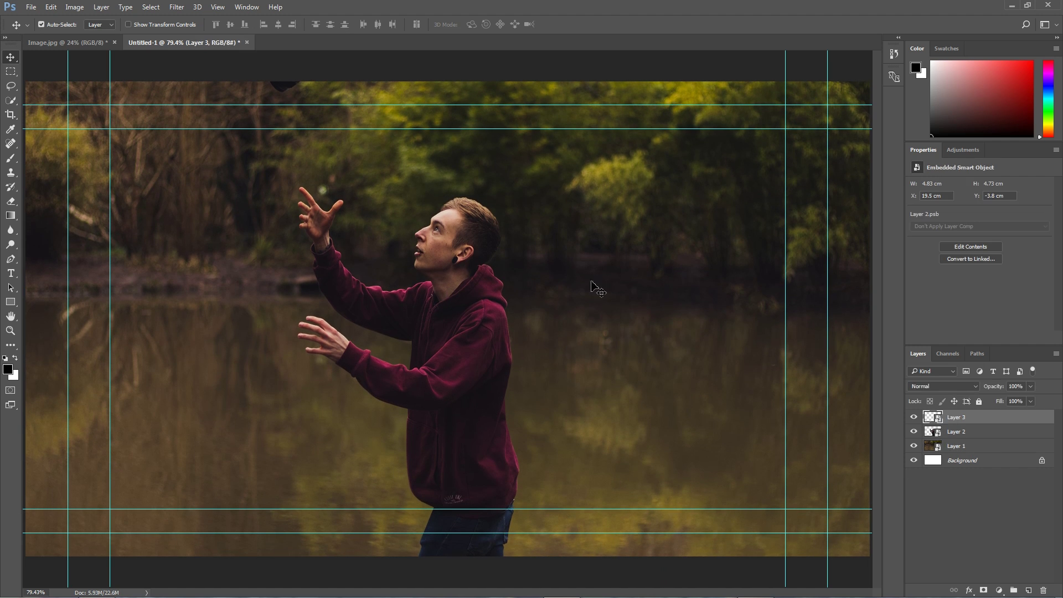
left_click_drag(286, 94, 287, 162)
left_click(1024, 524)
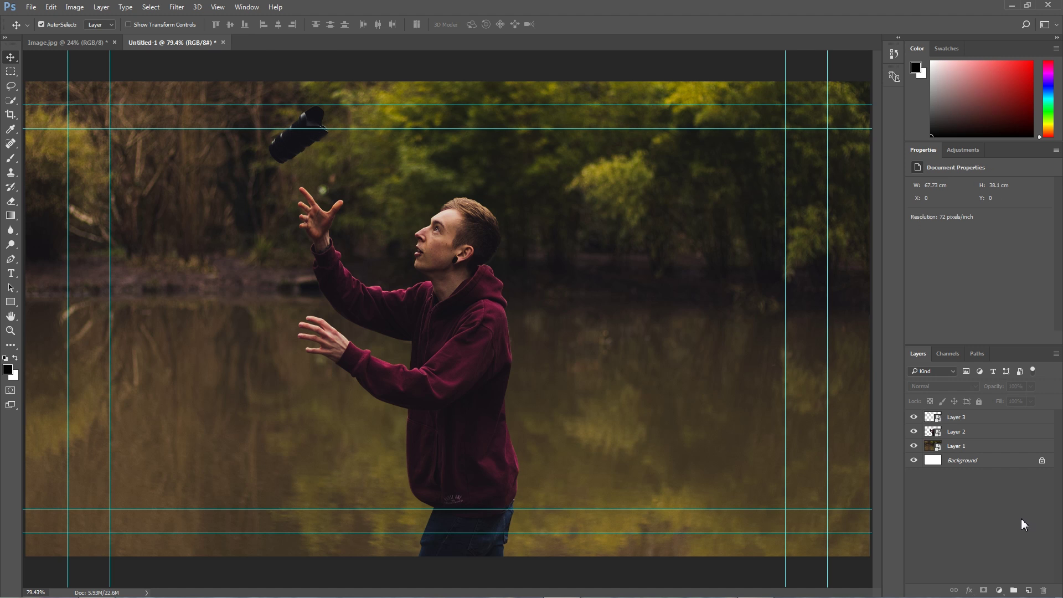
Show the Timeline and create a video timeline from the document's layers.
left_click(247, 7)
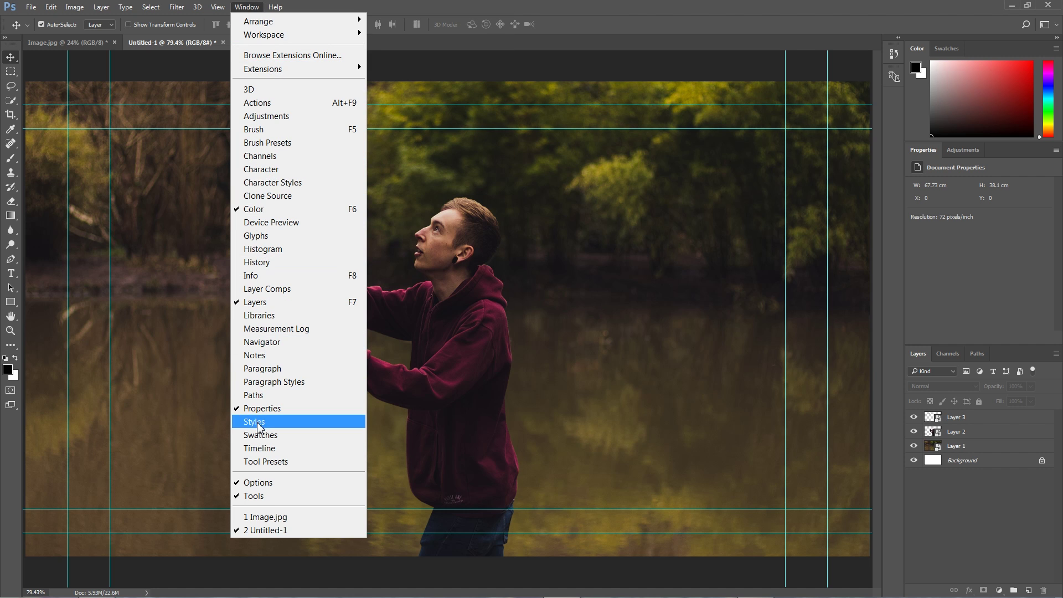
left_click(261, 448)
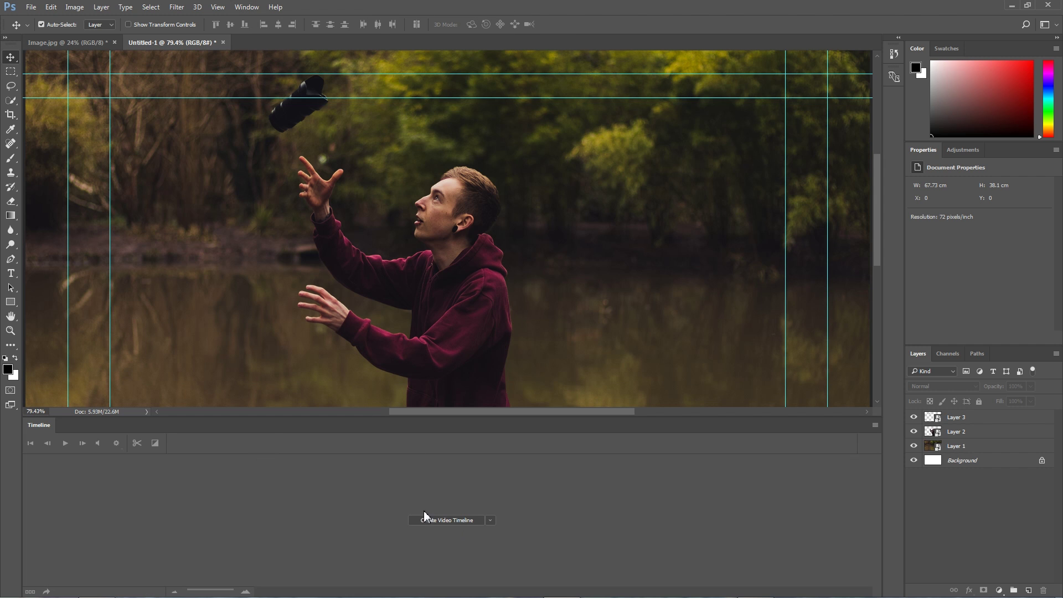
left_click(490, 521)
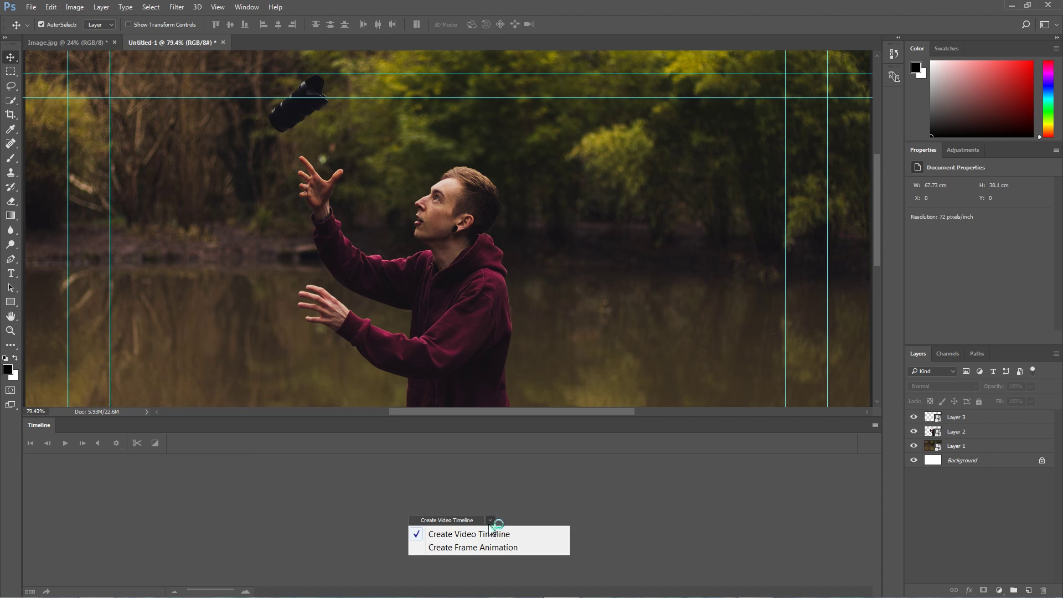
left_click(520, 514)
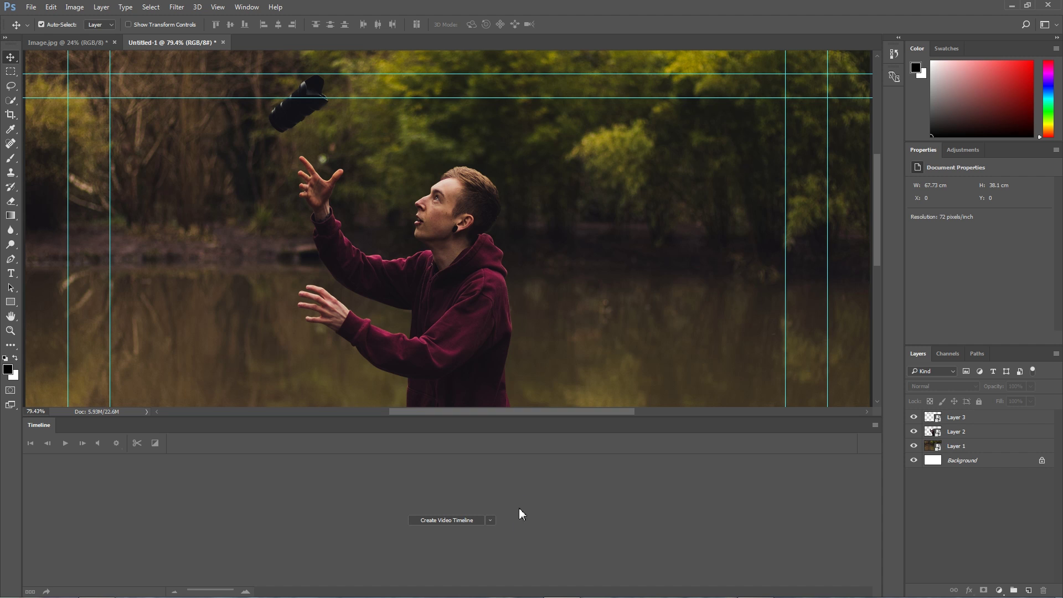
left_click(462, 520)
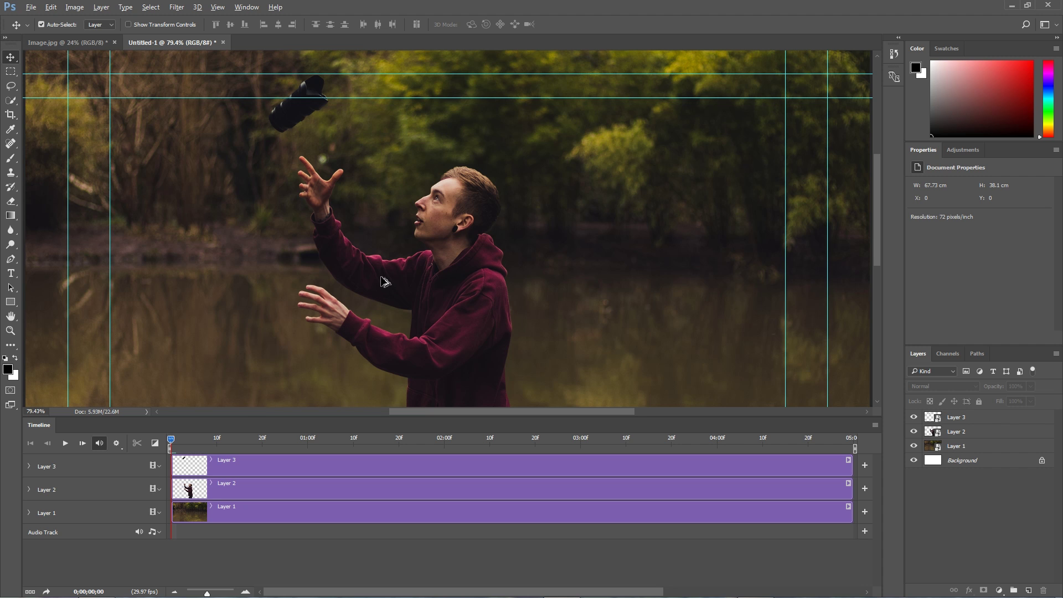
Expand Layer 1's animation properties and set a starting Transform keyframe at 0;00;00;00.
scroll(382, 283, "down", 3)
scroll(382, 282, "down", 1)
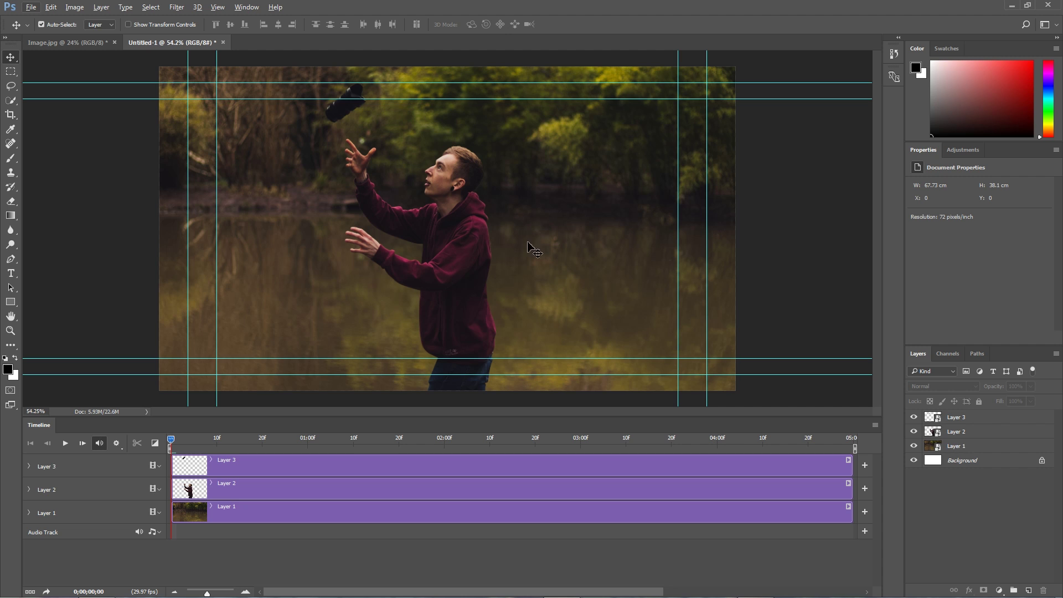
left_click(29, 513)
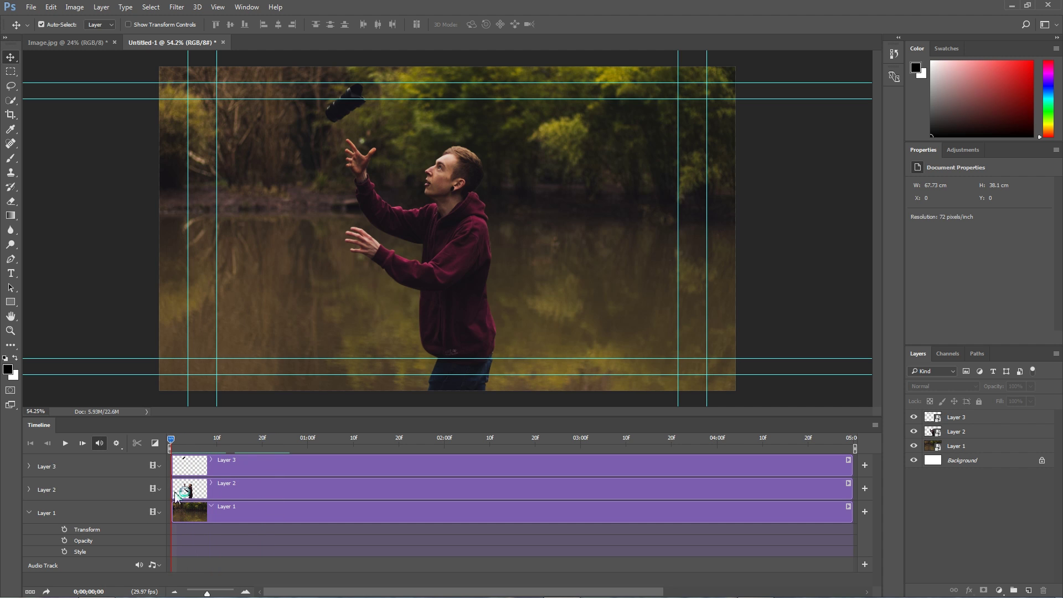
left_click(64, 531)
At 0;00;04;29, enlarge the lake background on Layer 1 to about 122.9% and shift it down for an ending Transform keyframe.
left_click_drag(173, 450, 833, 441)
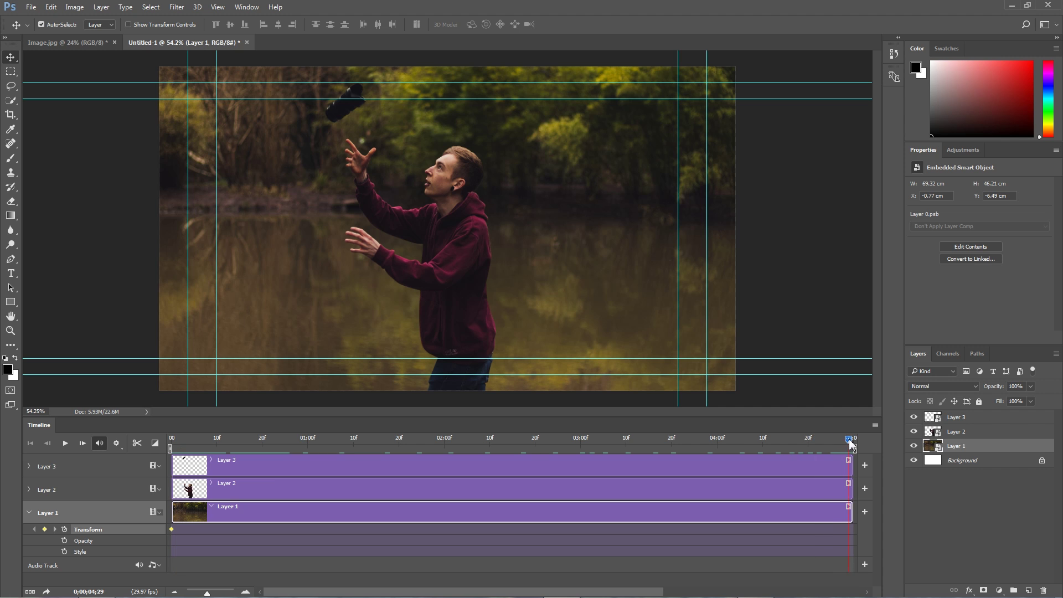
scroll(477, 202, "down", 4)
key("ctrl+t")
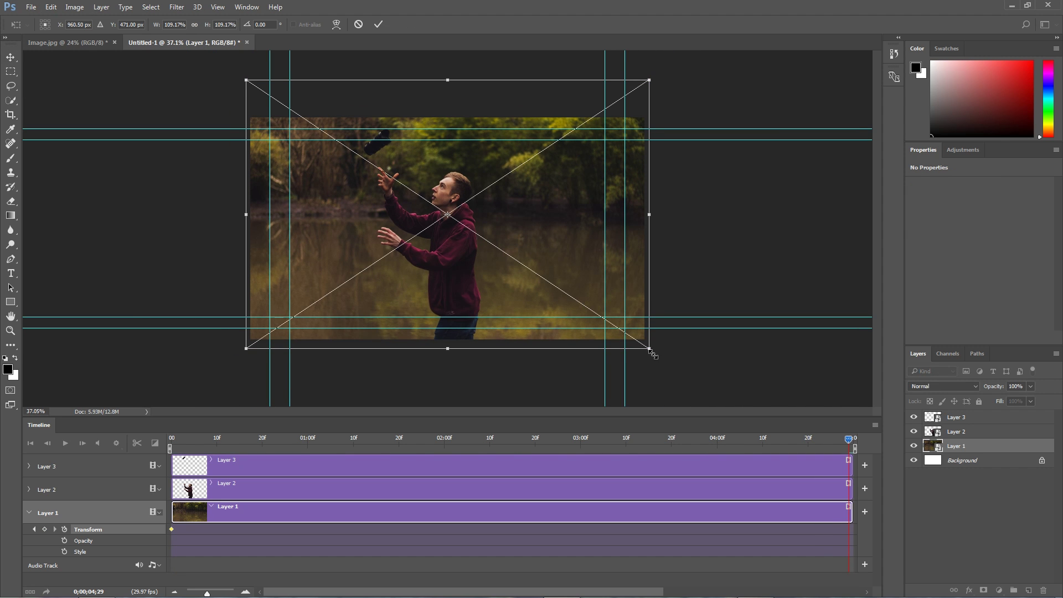
left_click_drag(652, 353, 680, 367)
mouse_move(535, 216)
left_mouse_down()
mouse_move(536, 233)
mouse_move(535, 205)
mouse_move(537, 213)
left_mouse_up()
key("Return")
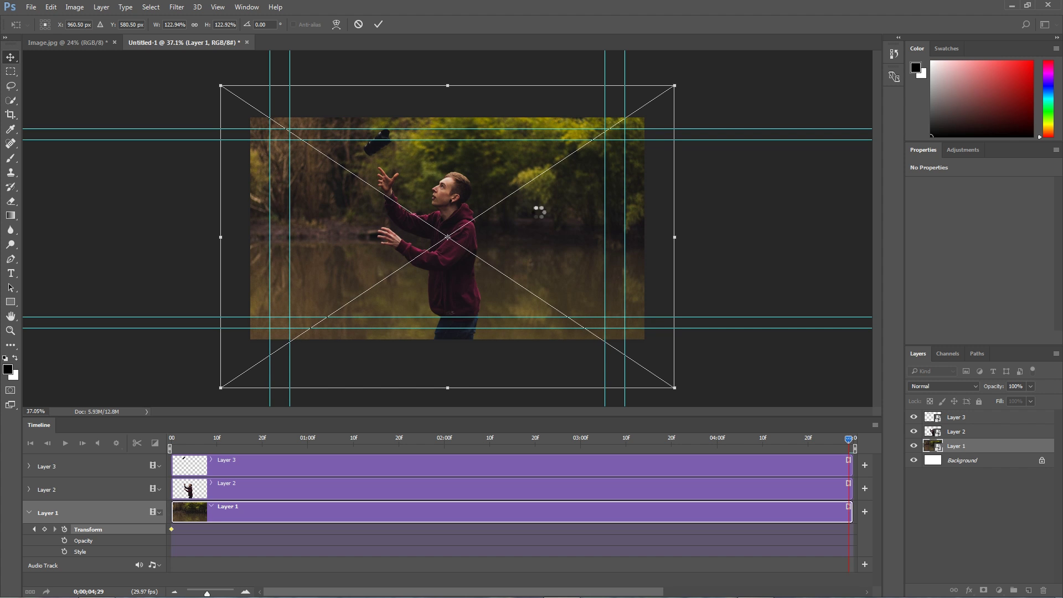
key("ctrl+0")
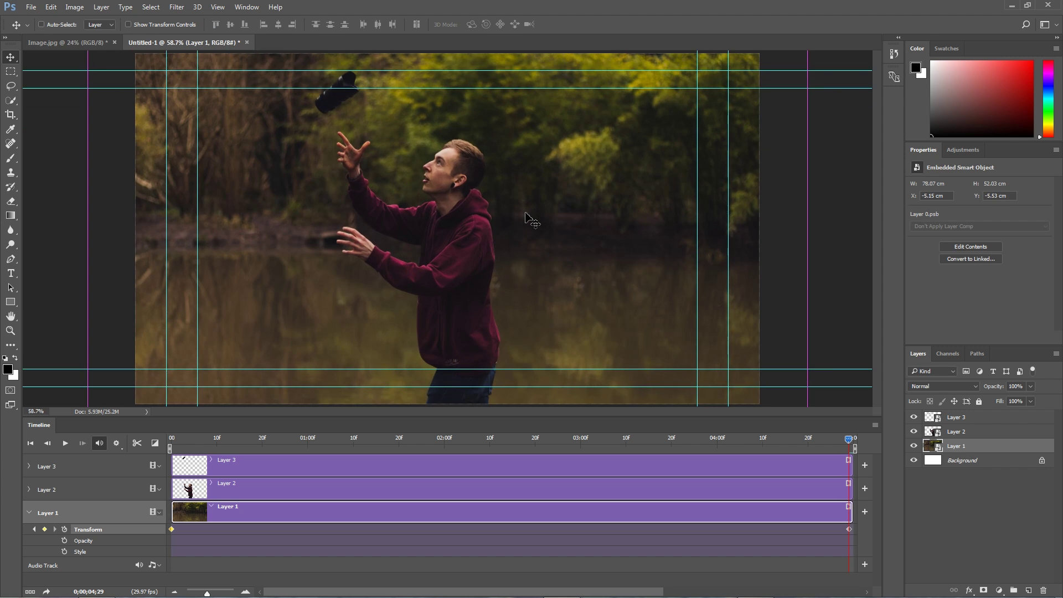
Play the background animation from the start of the timeline and return to the first frame.
left_click(169, 444)
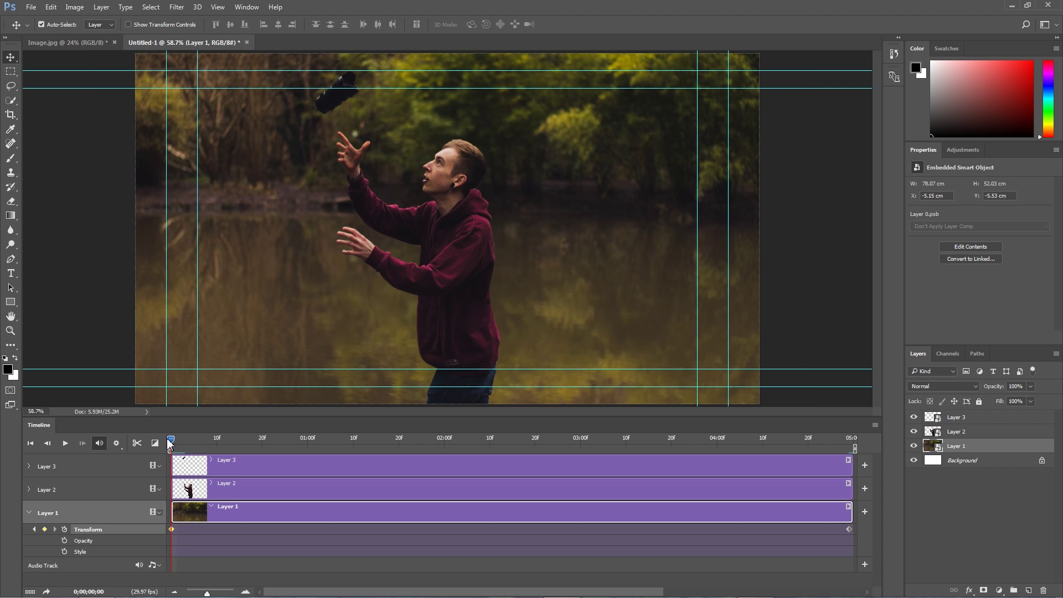
key("space")
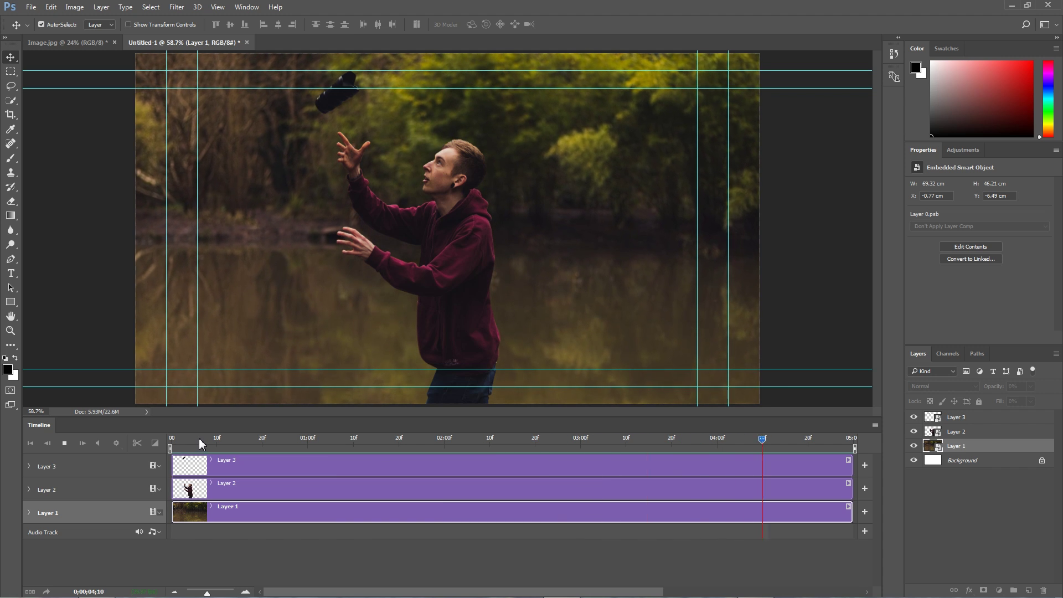
left_click(172, 440)
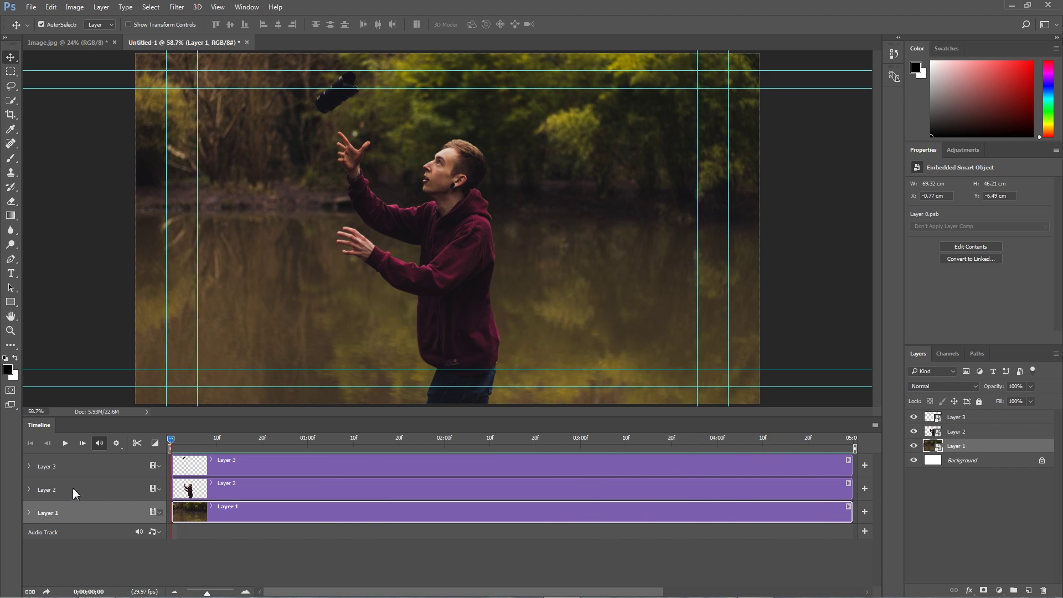
Expand the animation properties of Layer 2 and Layer 3 and set starting Transform keyframes on both at 0;00;00;00.
left_click(30, 491)
left_click(28, 466)
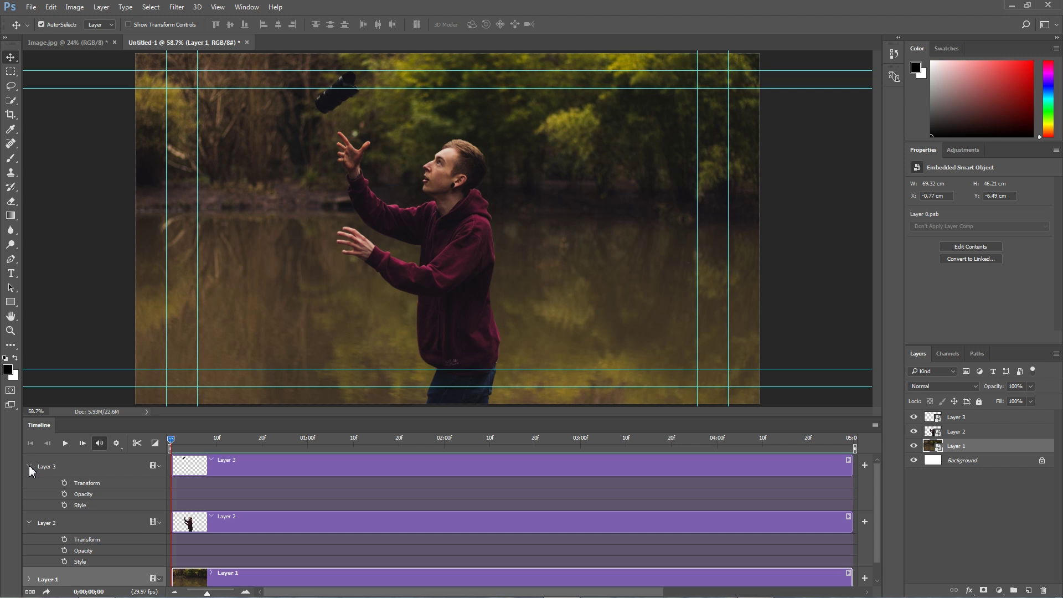
left_click(65, 483)
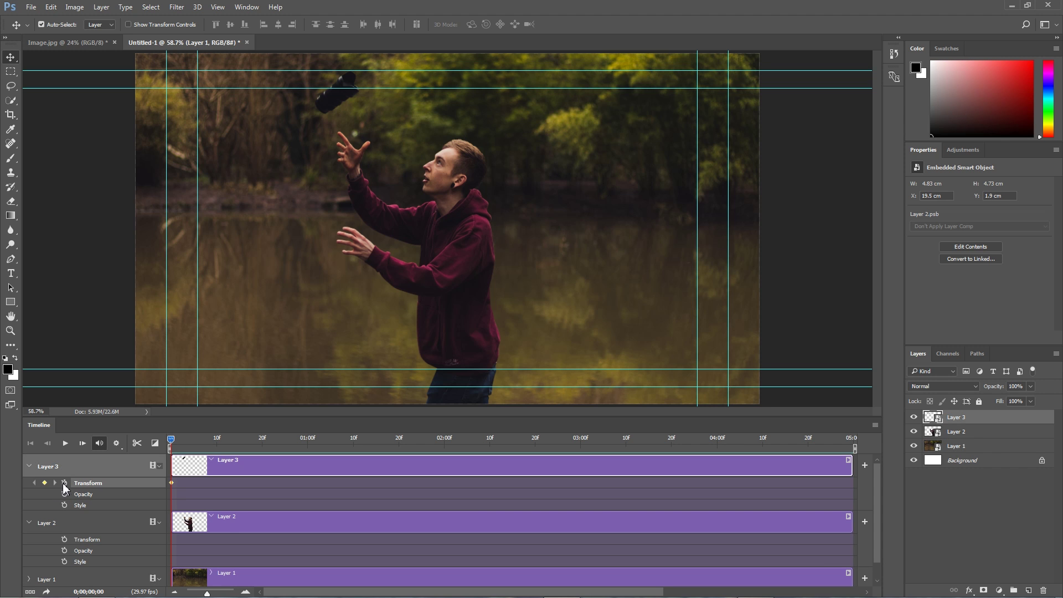
left_click(65, 539)
At 0;00;04;29, scale Layer 2 and Layer 3 down slightly together, keeping their lower-right corner fixed, for ending Transform keyframes.
left_click_drag(173, 441, 857, 434)
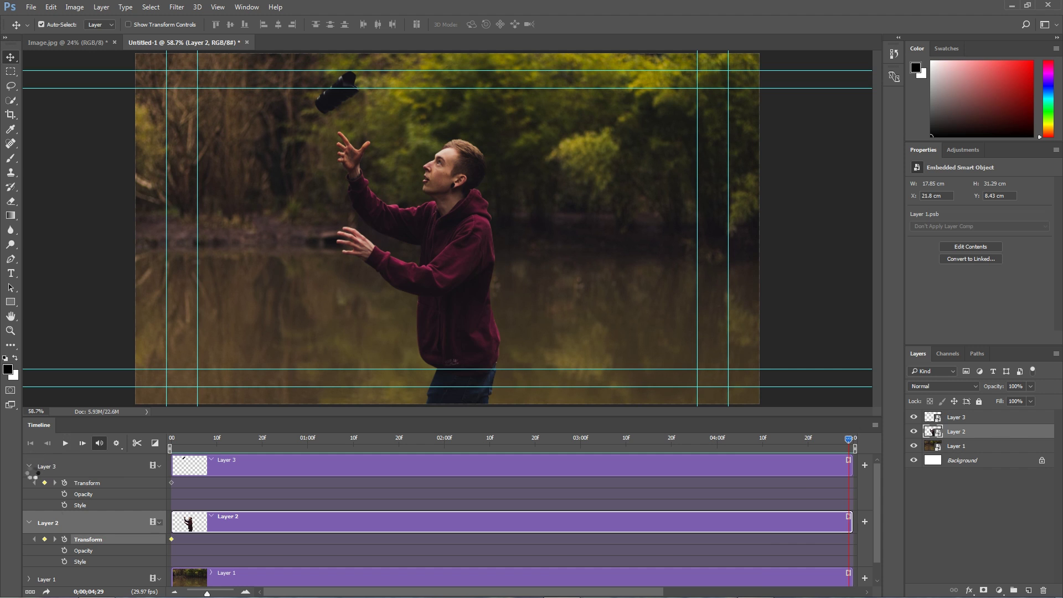
left_click(111, 469, "shift")
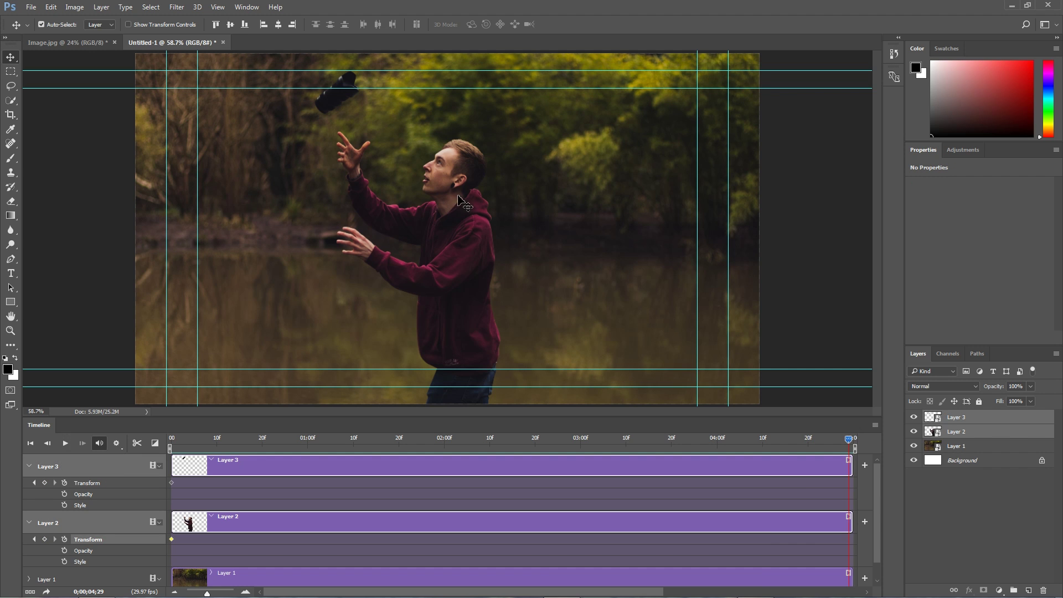
key("ctrl+t")
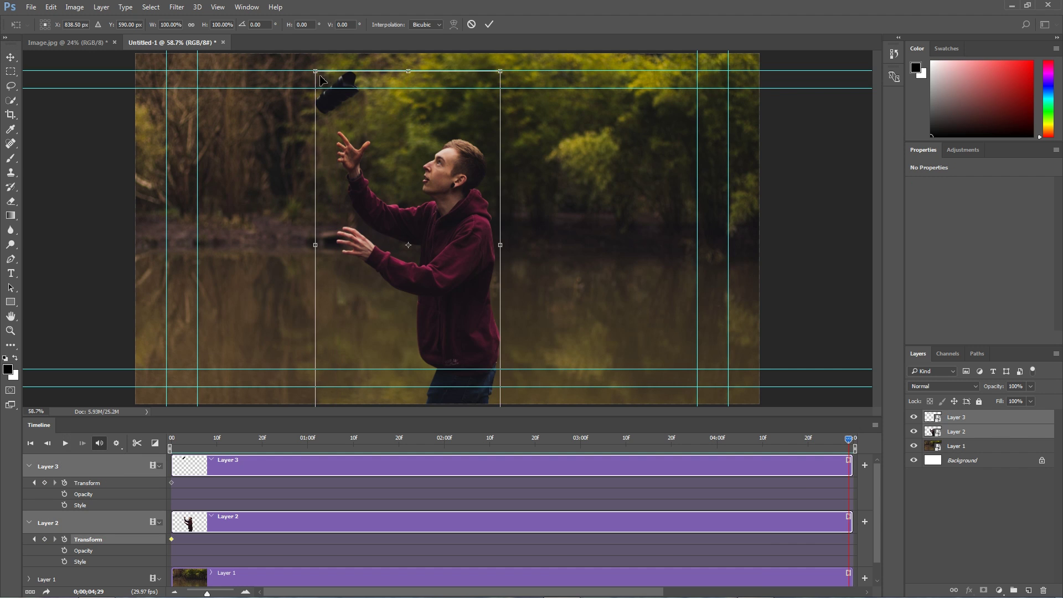
left_click_drag(316, 71, 338, 90)
key("Return")
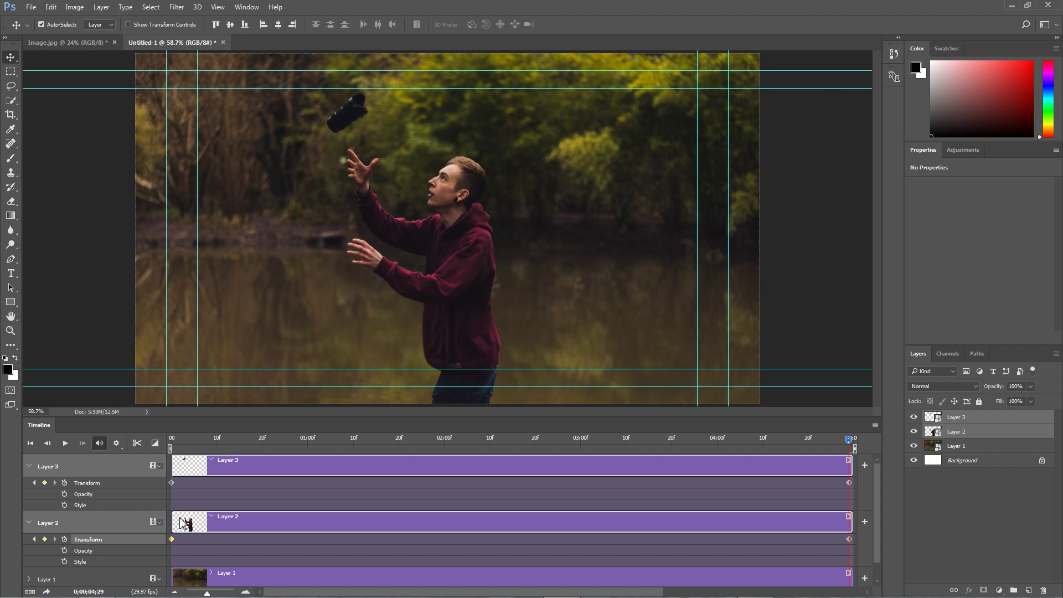
Collapse the Layer 3 and Layer 2 tracks and play the full animation from the first frame.
left_click(32, 470)
left_click(29, 467)
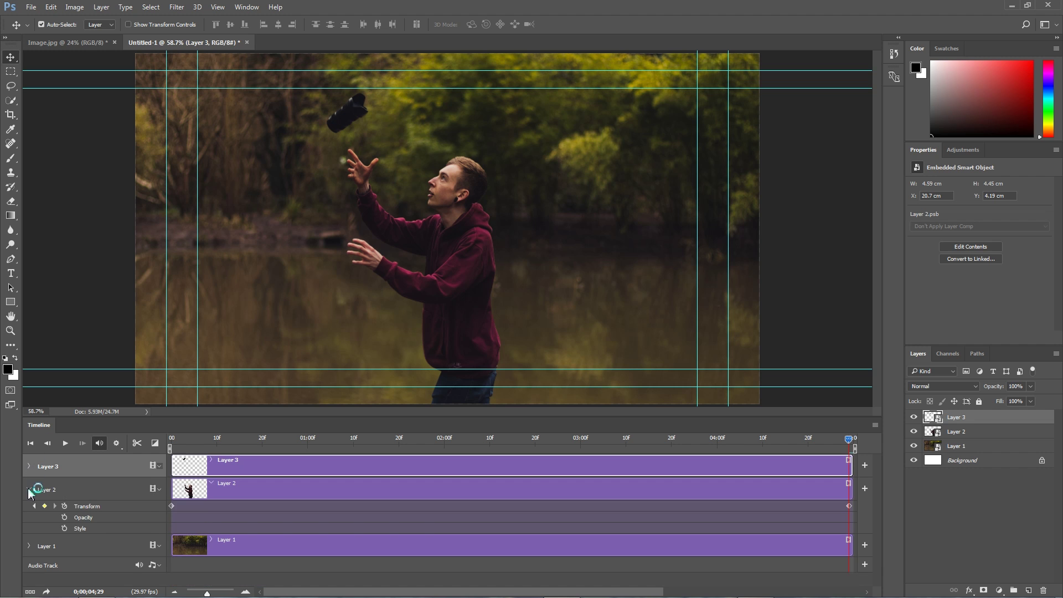
left_click(28, 490)
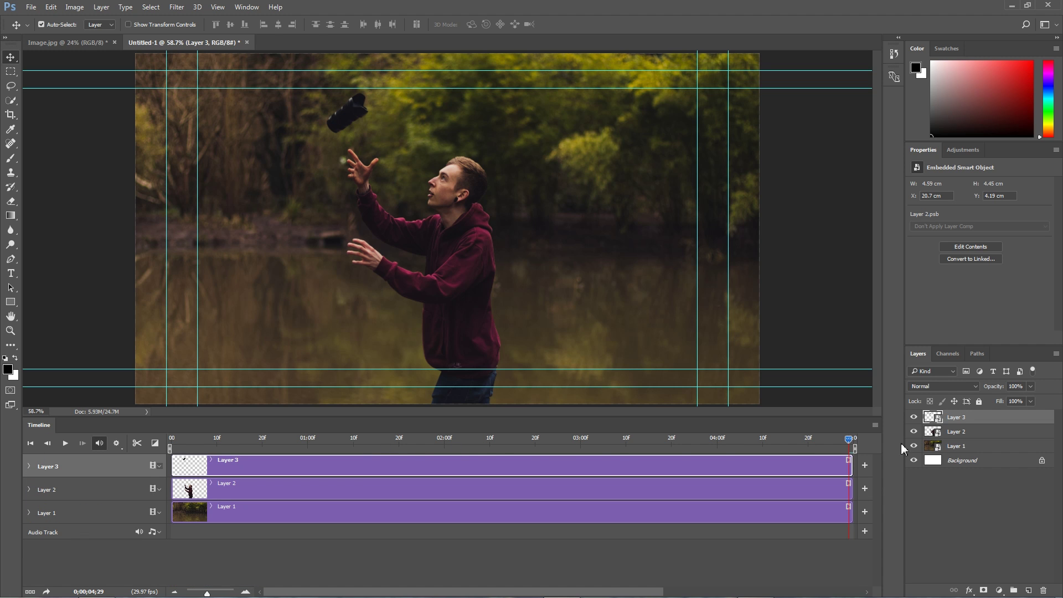
left_click_drag(848, 443, 143, 443)
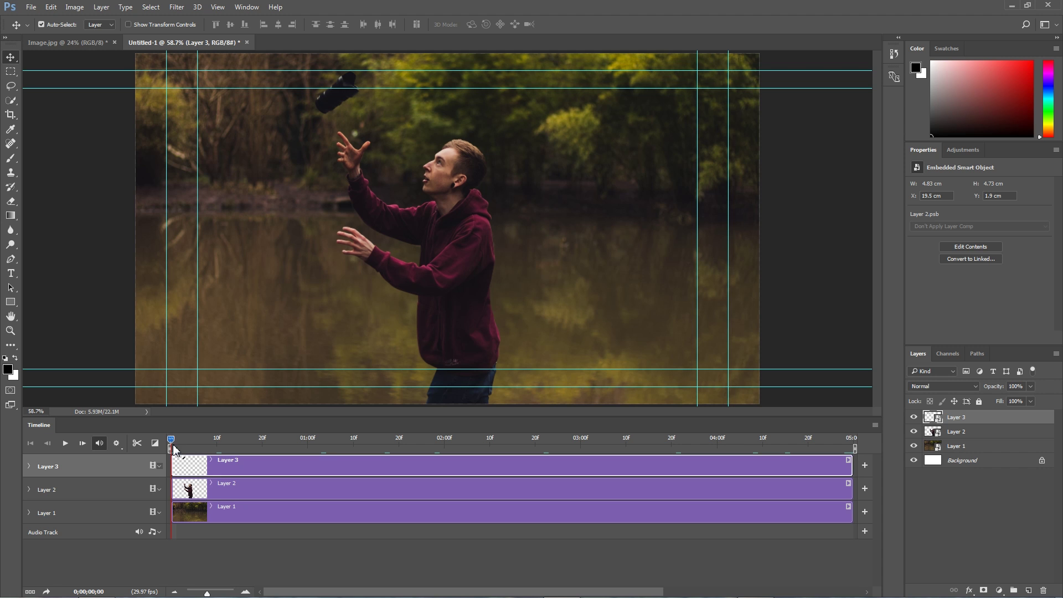
key("space")
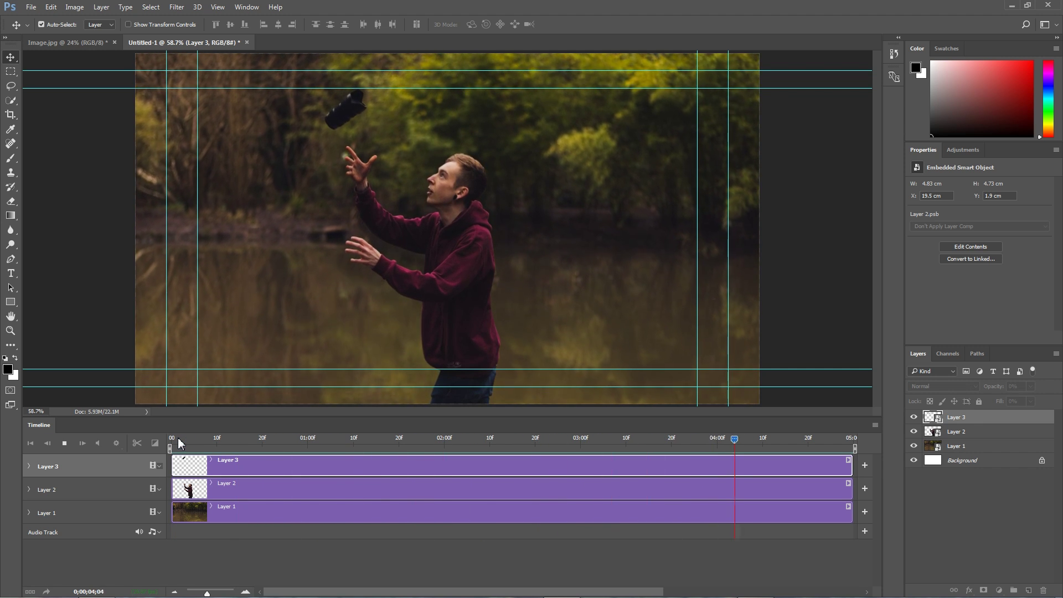
left_click_drag(178, 438, 154, 463)
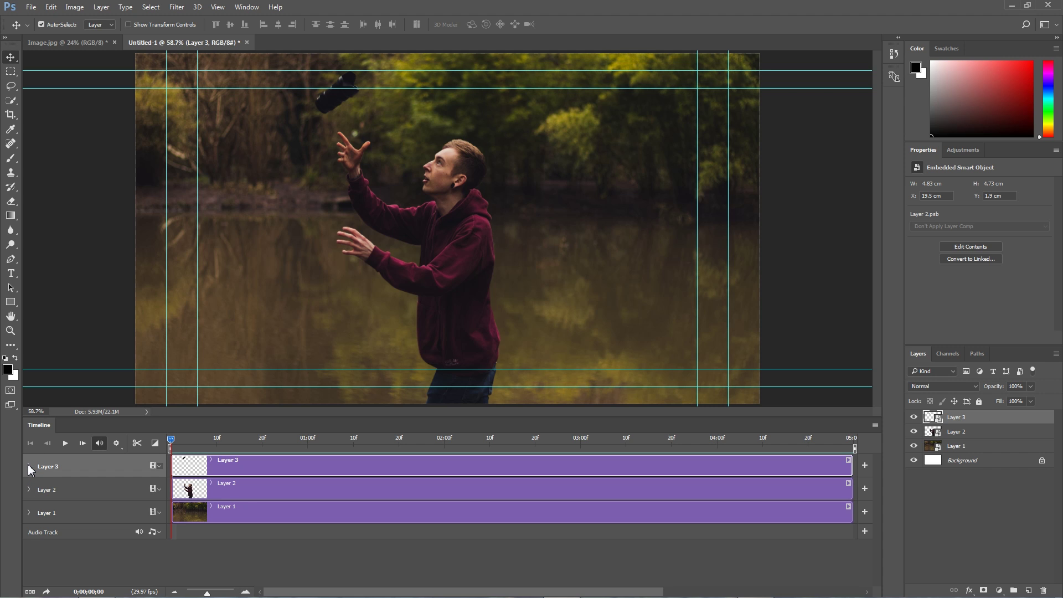
Move the Layer 3 lens up past the canvas's upper edge at the first frame and scrub through the lens motion to the end and back.
left_click_drag(341, 95, 361, 60)
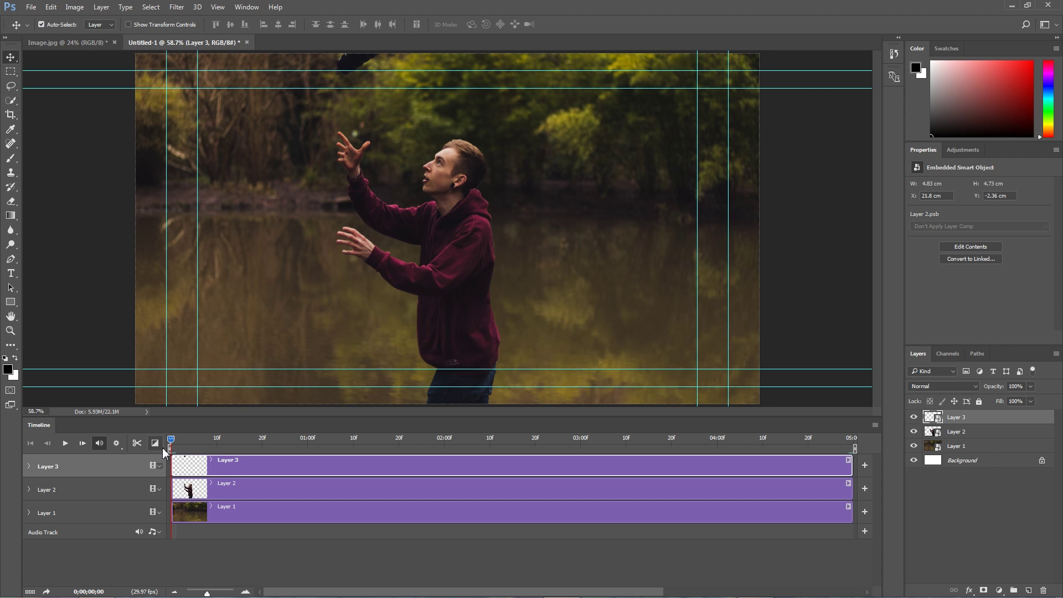
left_click_drag(173, 439, 853, 440)
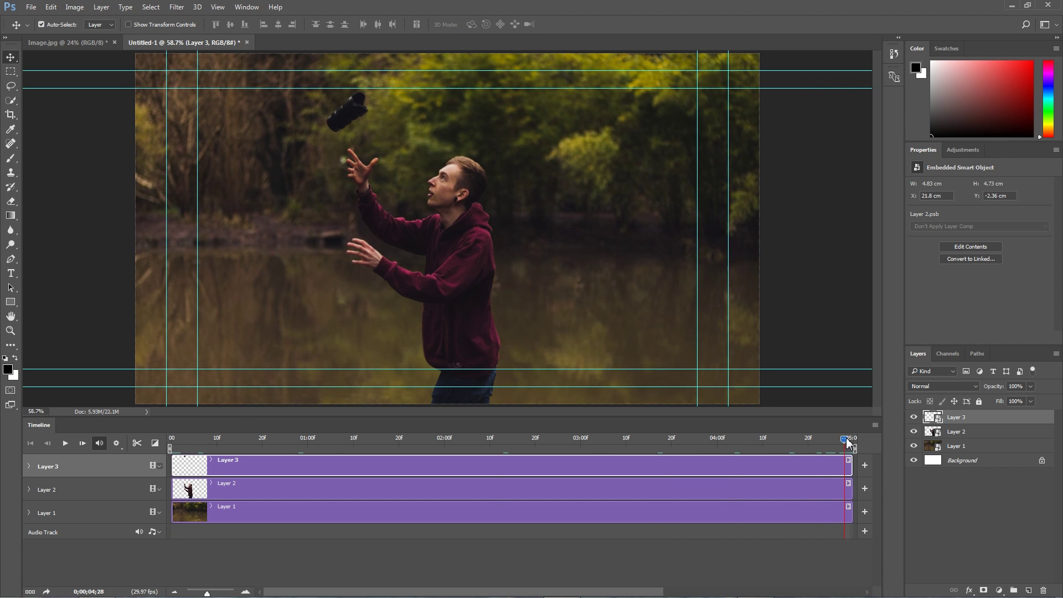
left_click_drag(341, 112, 358, 114)
left_click_drag(843, 440, 160, 460)
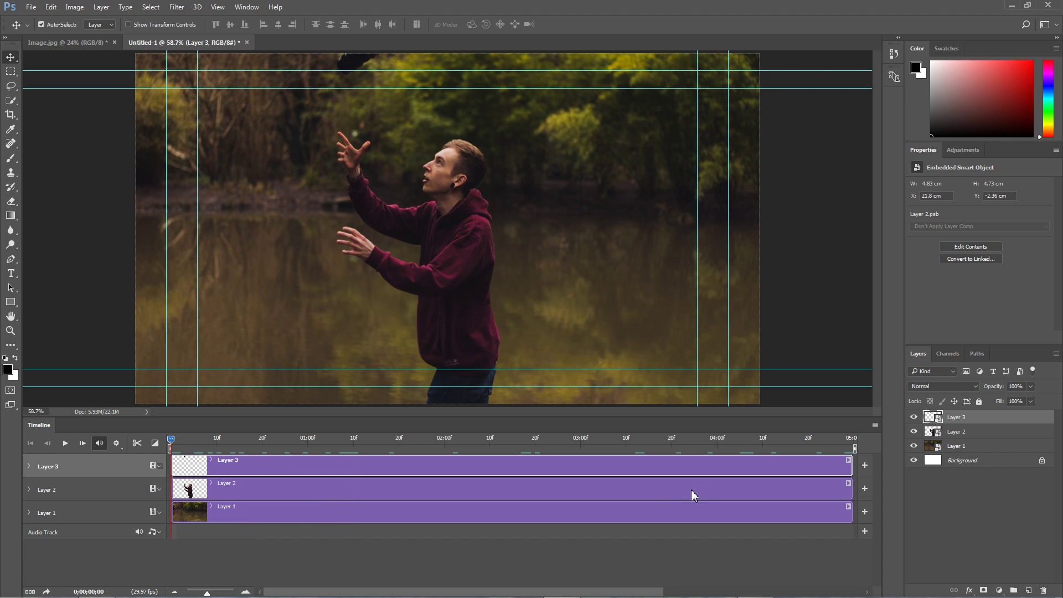
Open the video render settings and choose the YouTube HD 1080p 29.97 preset for the H.264 output.
left_click(875, 426)
left_click(900, 381)
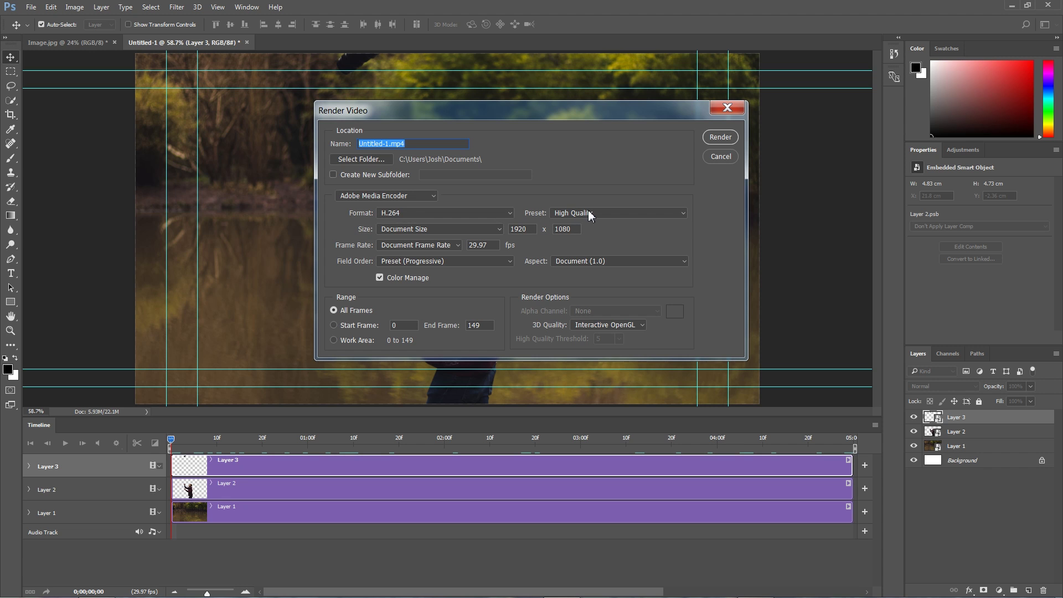
left_click(591, 216)
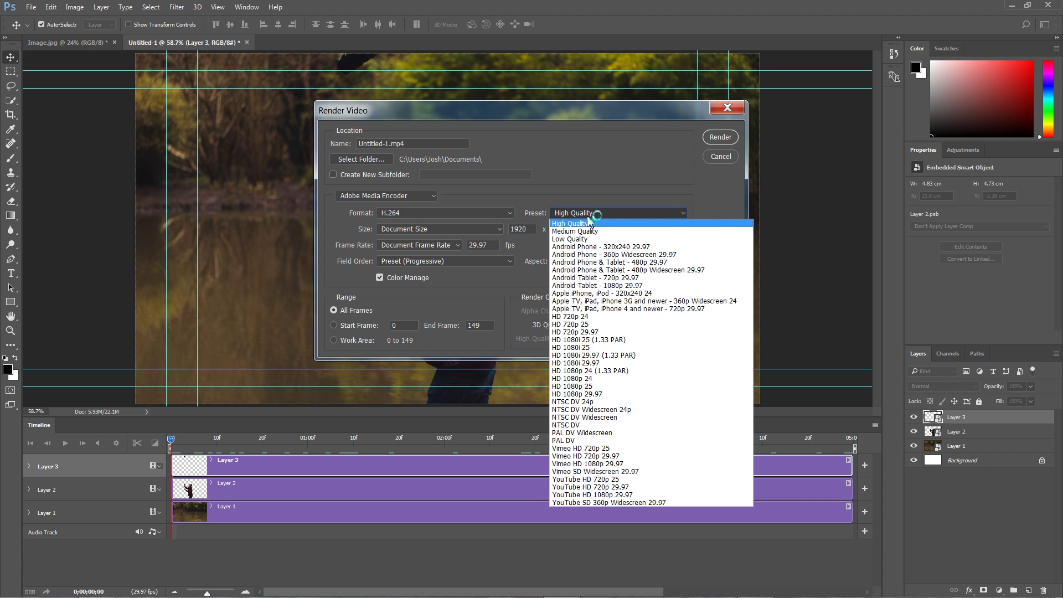
left_click(593, 495)
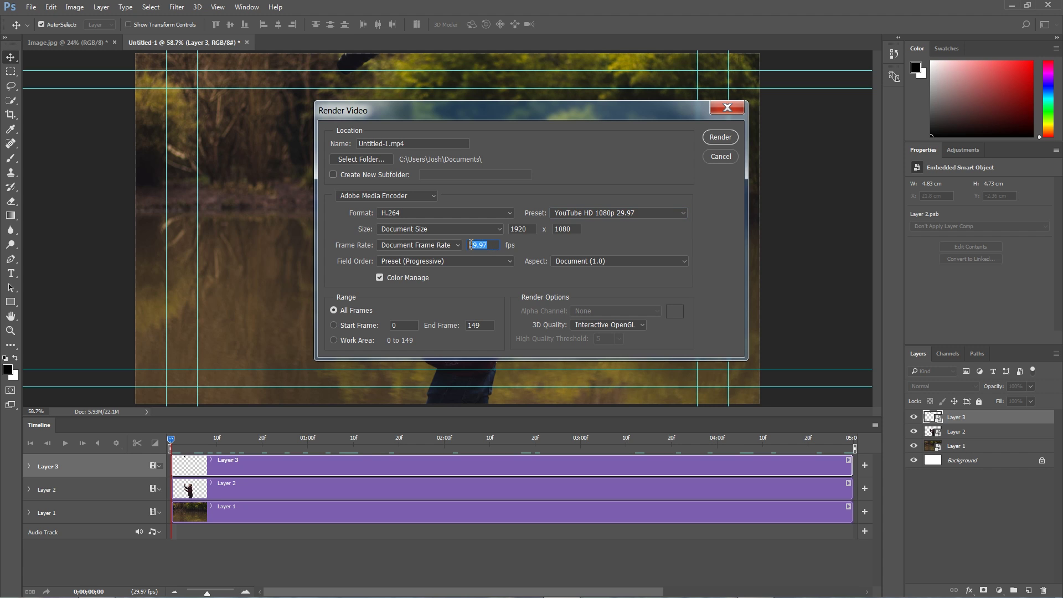
left_click(496, 247)
Set the render folder to the External (G:) drive and name the video Parallax Tut PS.
left_click(372, 162)
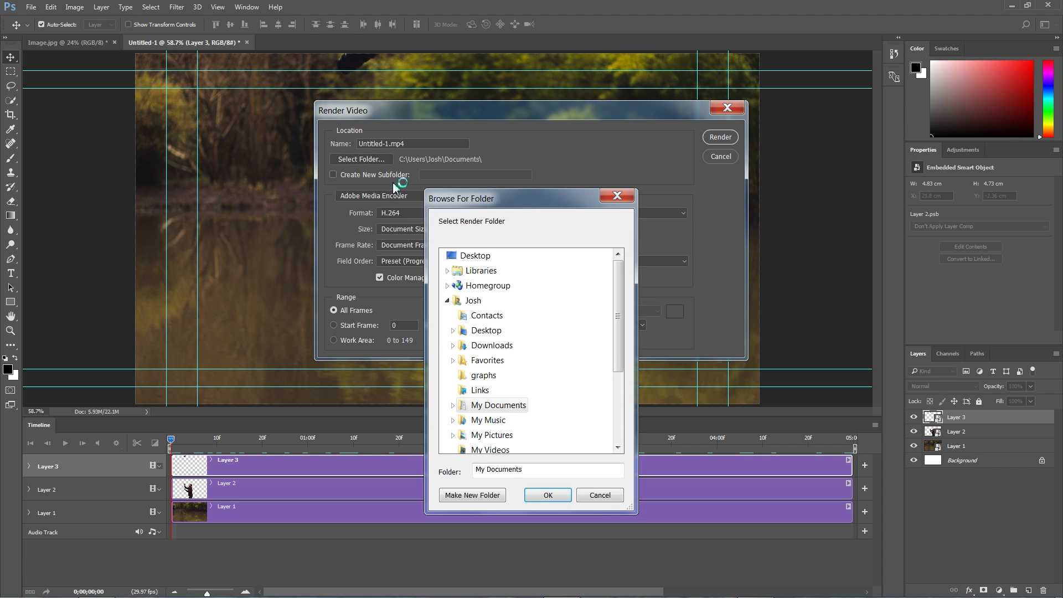
left_click(447, 301)
left_click(447, 316)
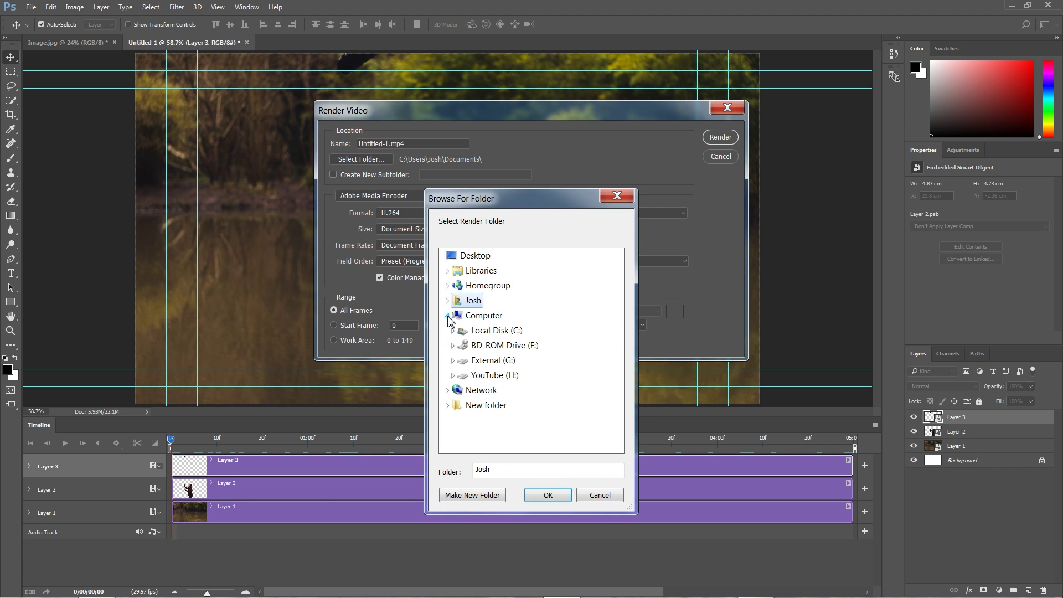
left_click(493, 361)
left_click(548, 495)
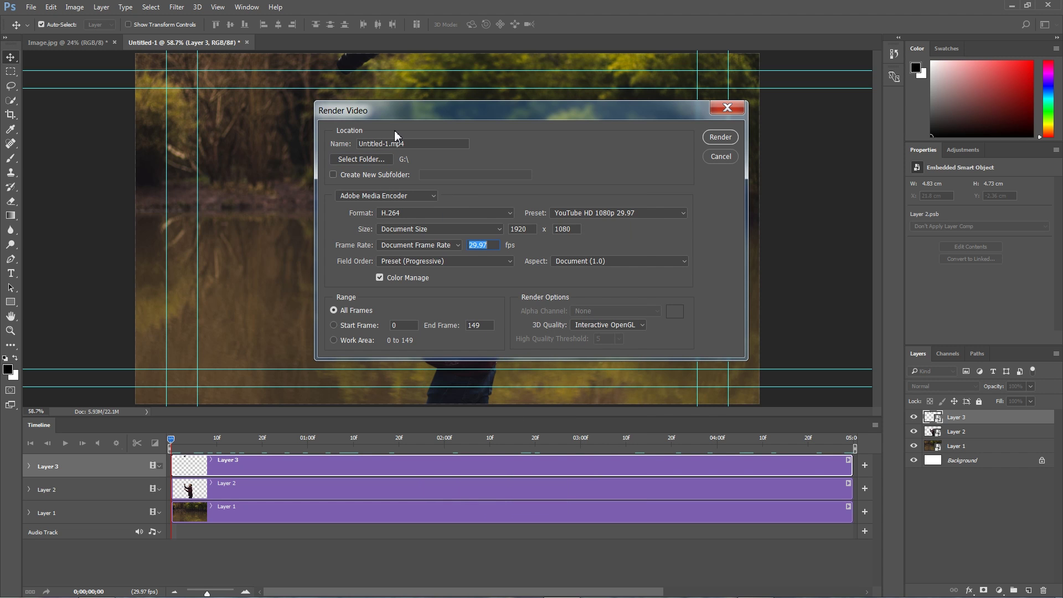
type("Parallax Tut PS")
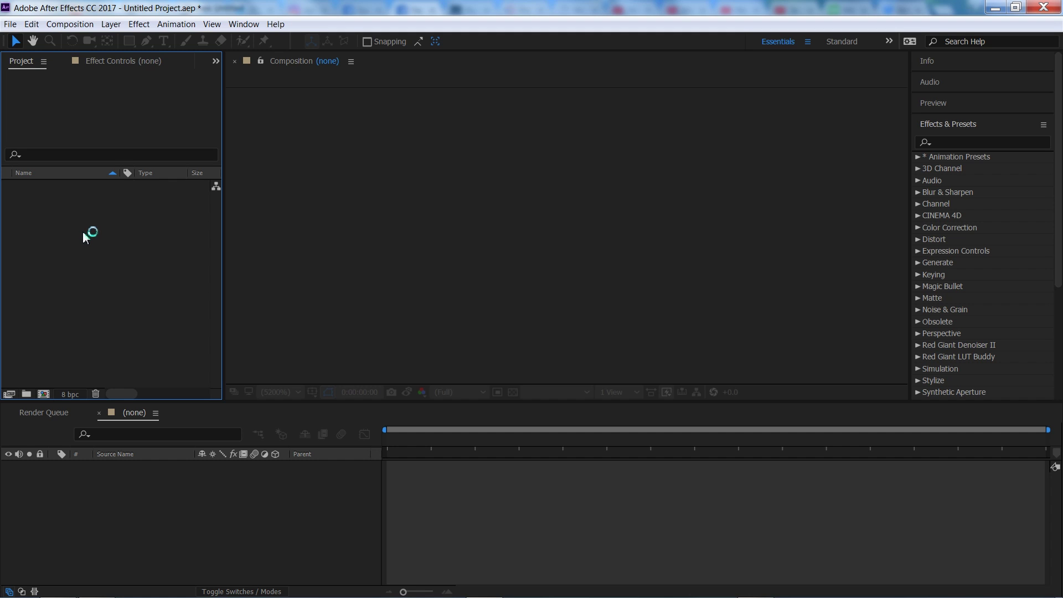
In After Effects, import the Parallax PSD as a composition retaining layer sizes, with editable layer styles.
double_click(54, 227)
left_click(347, 290)
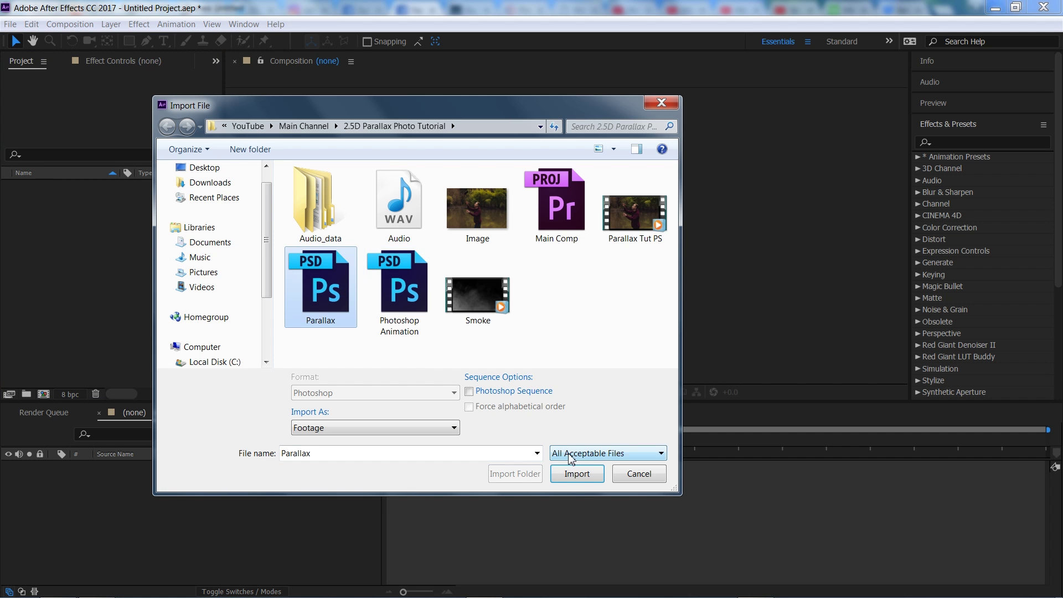
left_click(577, 470)
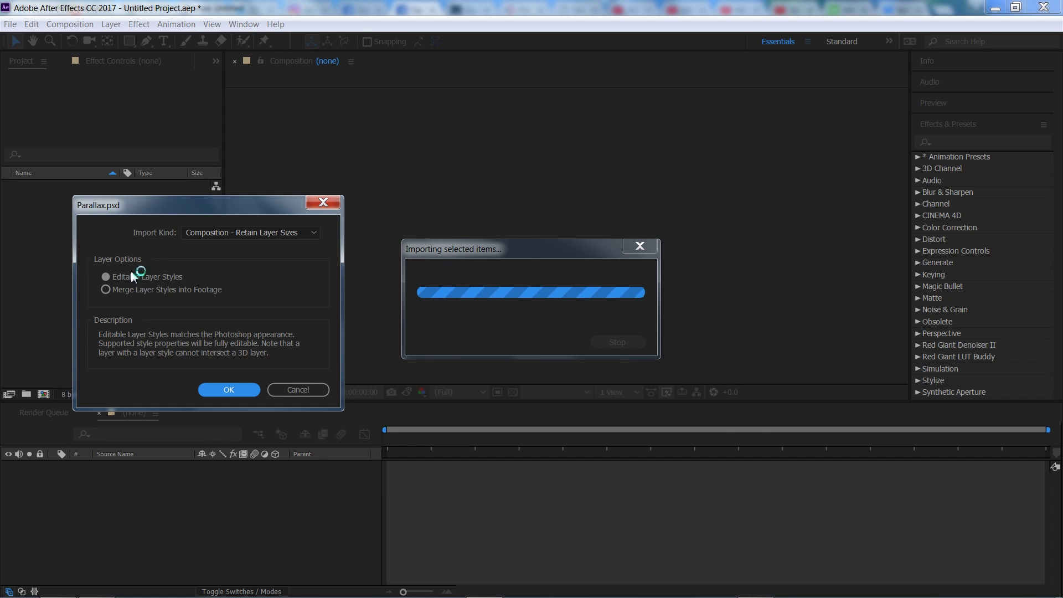
left_click(236, 389)
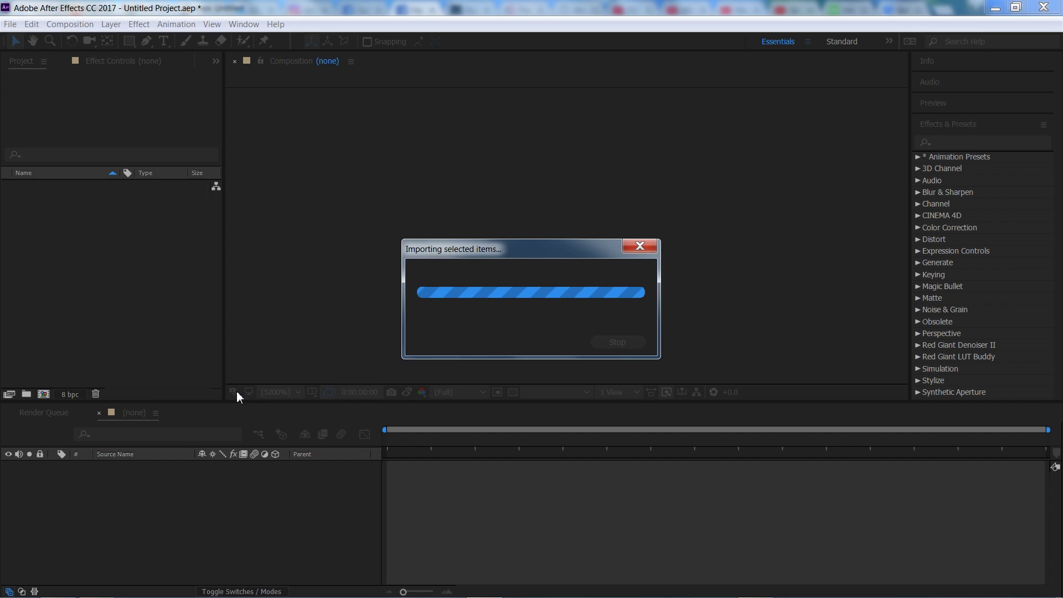
left_click(71, 260)
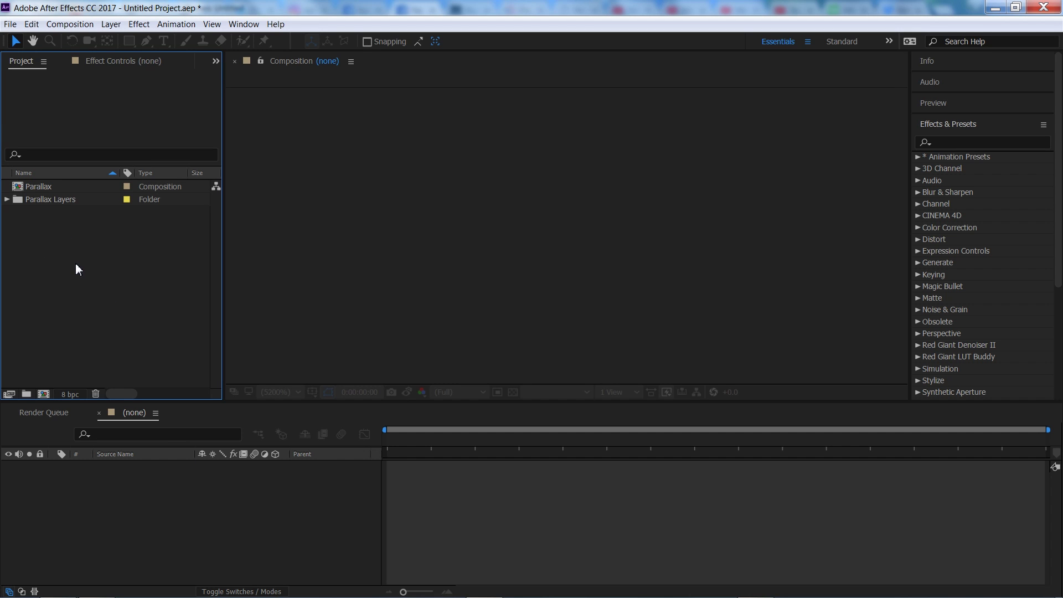
Create a 1920 x 1080 composition named Main Comp at 30 fps with a duration of 0:00:08:00.
left_click(43, 393)
type("Main Comp")
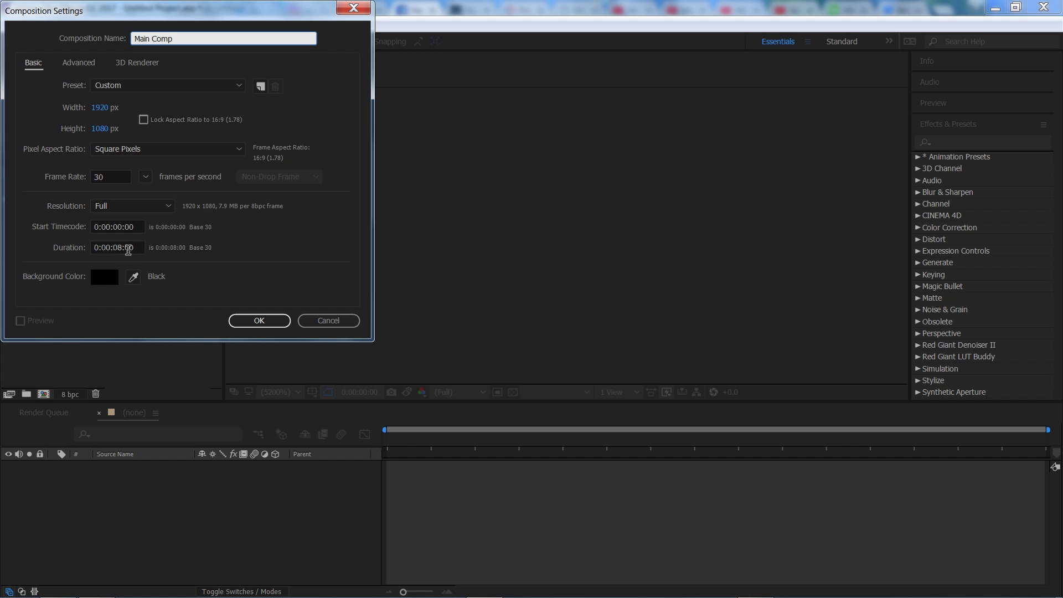
left_click(259, 321)
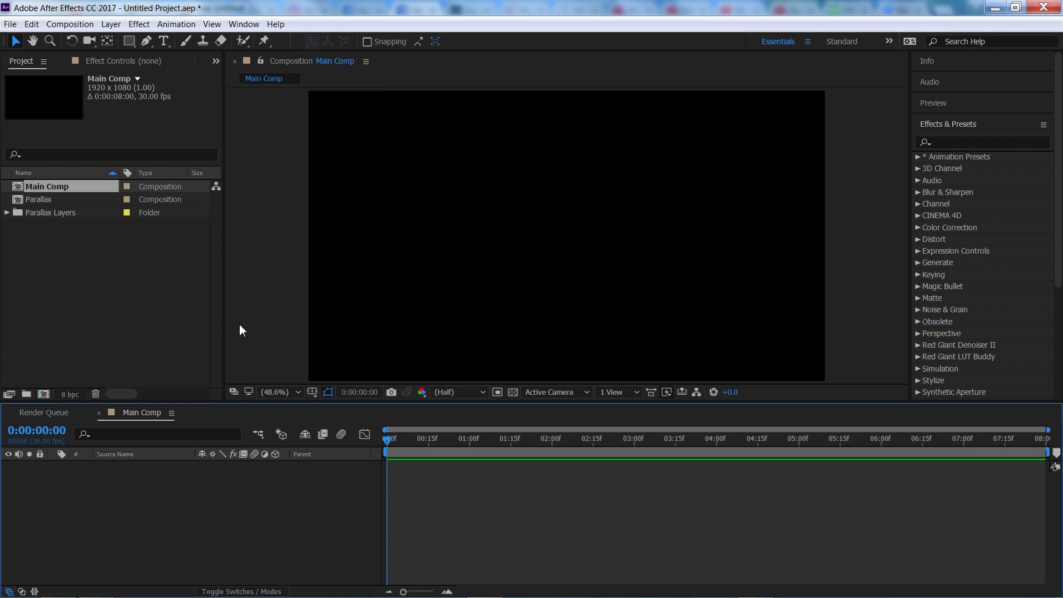
Add the Parallax composition as a layer in Main Comp and return the time to 0:00:00:00.
left_click_drag(430, 437, 451, 448)
left_click(37, 200)
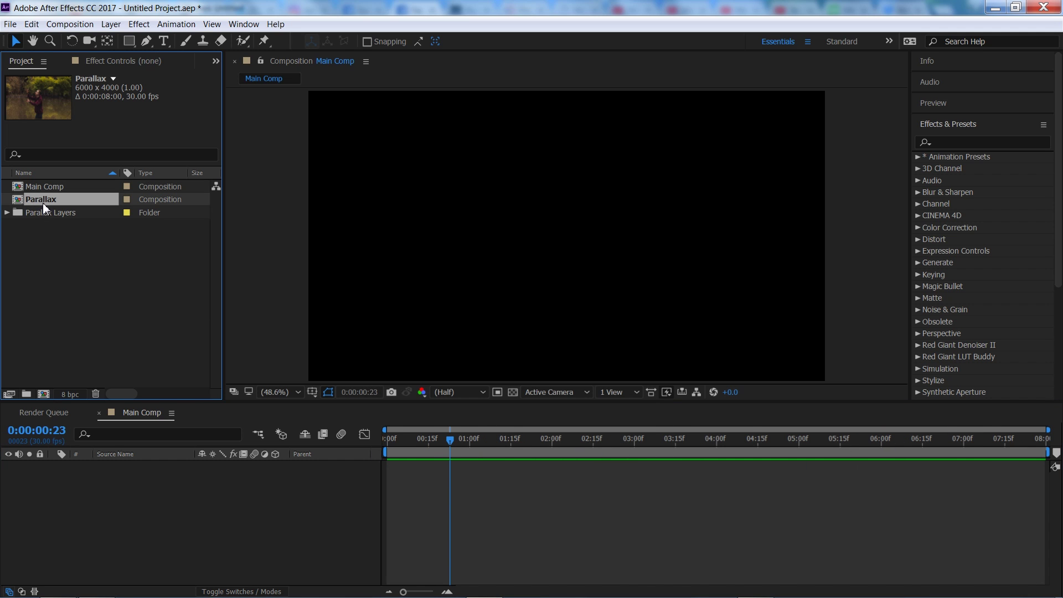
left_click_drag(57, 197, 216, 532)
left_click_drag(447, 441, 355, 449)
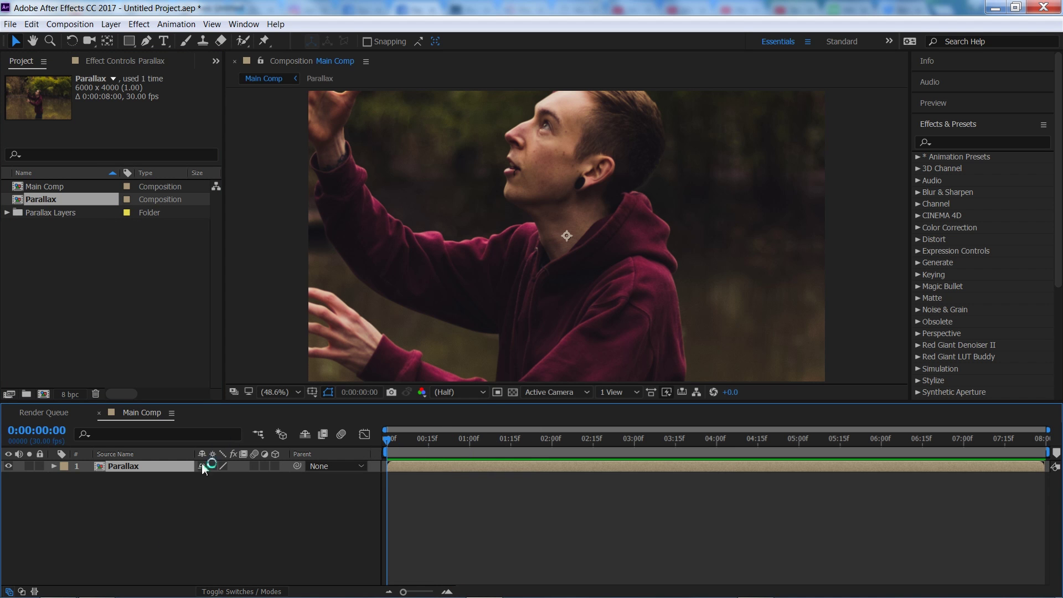
Scale the Parallax layer to 32% so it fits the Main Comp frame width, and collapse its properties.
key("s")
left_click_drag(225, 484, 172, 469)
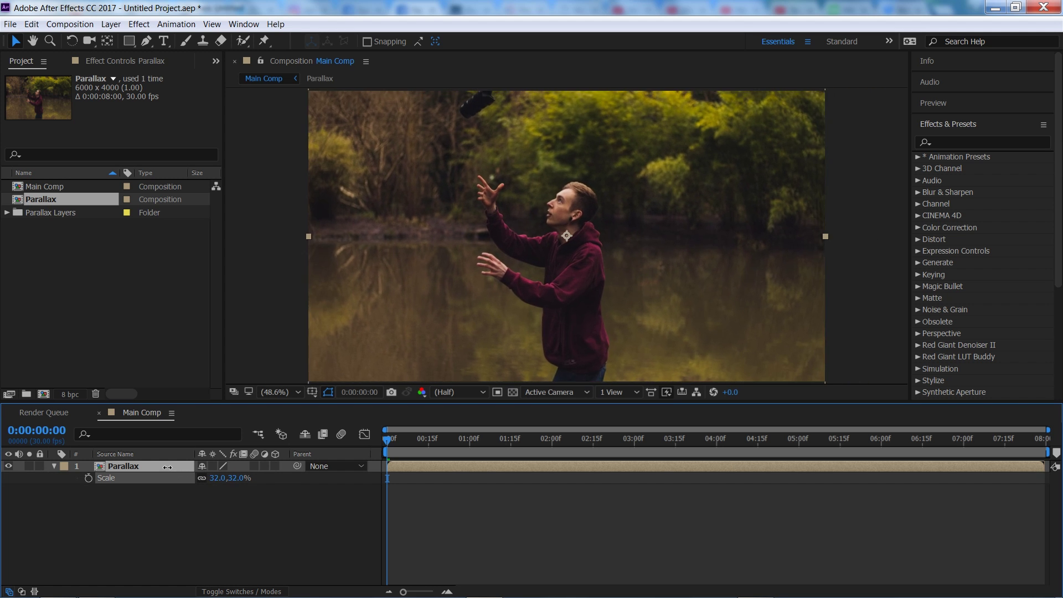
left_click(243, 510)
left_click_drag(390, 440, 137, 454)
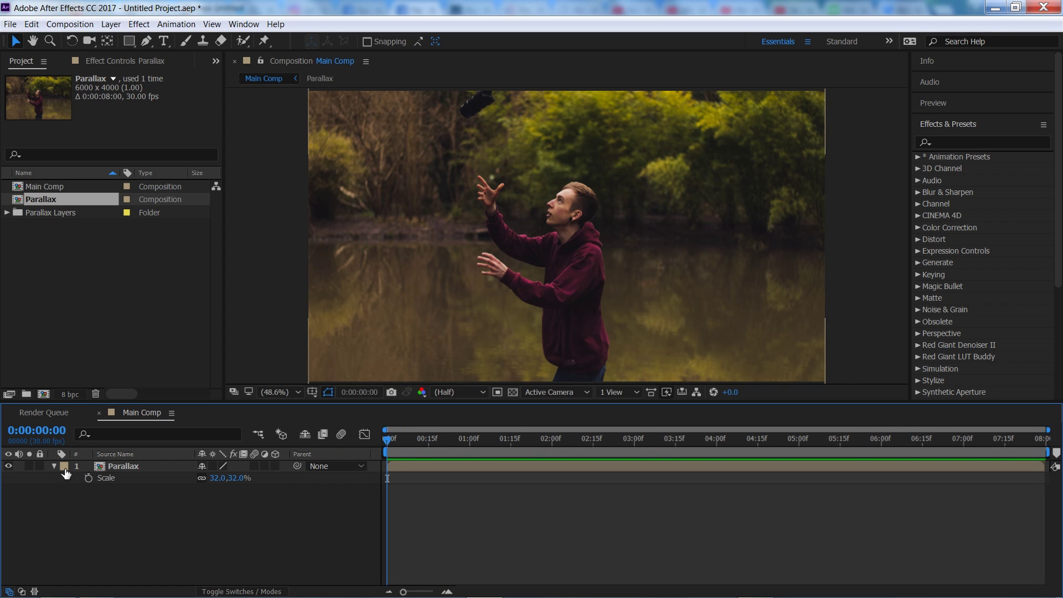
left_click(53, 466)
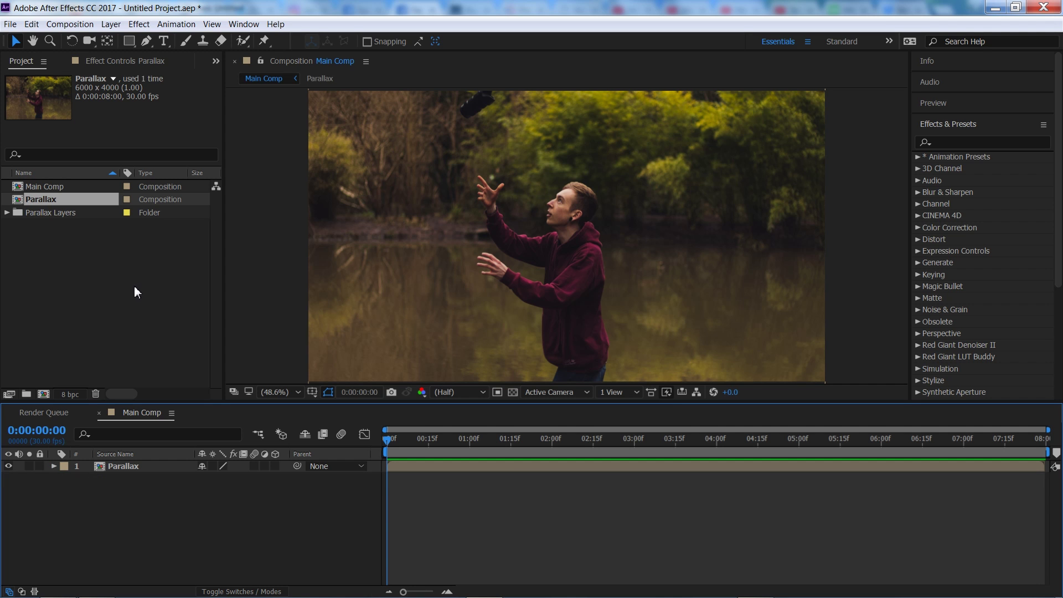
Open the Parallax composition and inspect its layers by hiding Lens and Me and showing them again.
double_click(55, 200)
left_click_drag(411, 440, 388, 450)
left_click(8, 466)
left_click(8, 477)
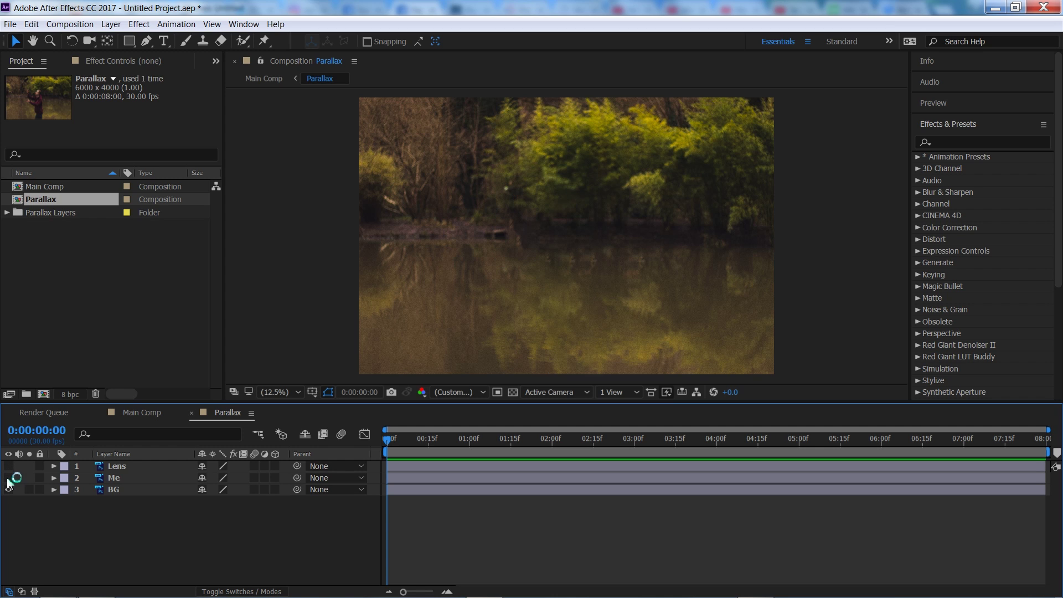
left_click(9, 478)
left_click(8, 467)
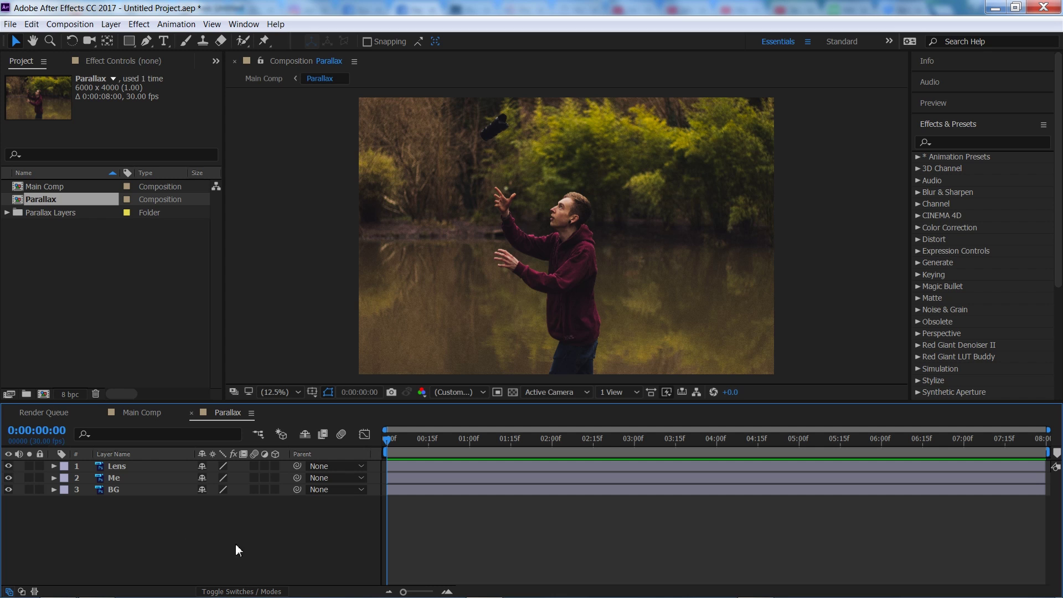
Make the Lens, Me and BG layers 3D layers.
left_click(277, 466)
left_click(274, 466)
left_click(275, 478)
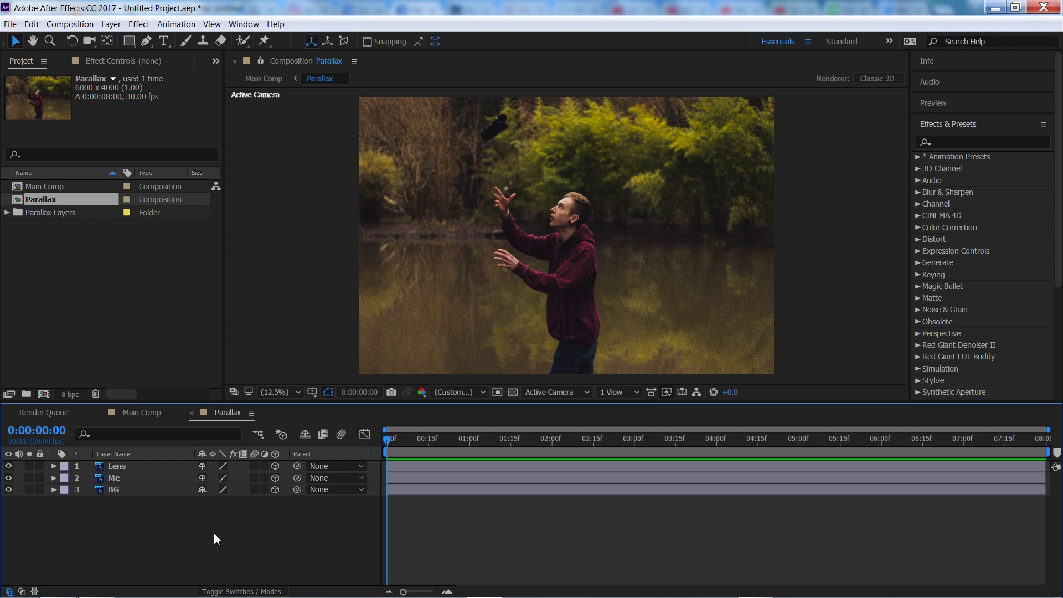
Add a one-node camera with a 16 mm focal length to the Parallax composition.
right_click(125, 533)
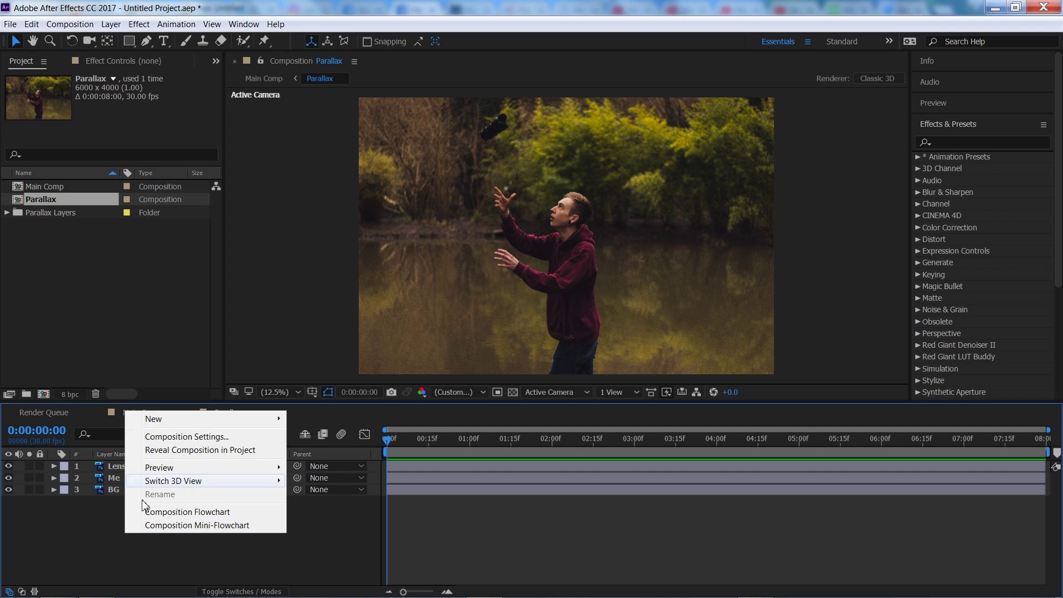
mouse_move(165, 419)
left_click(339, 477)
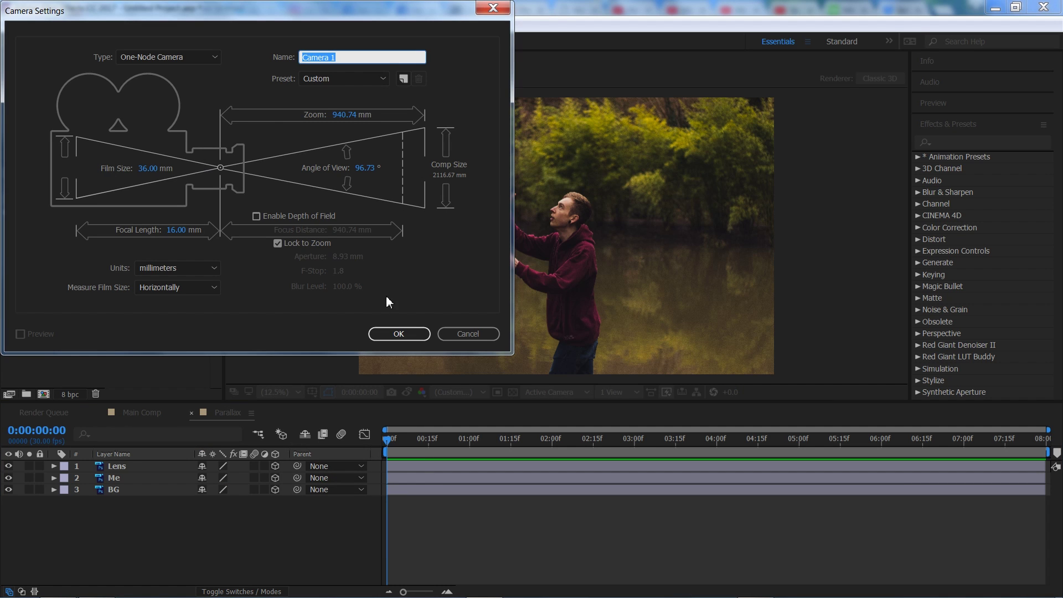
left_click(375, 334)
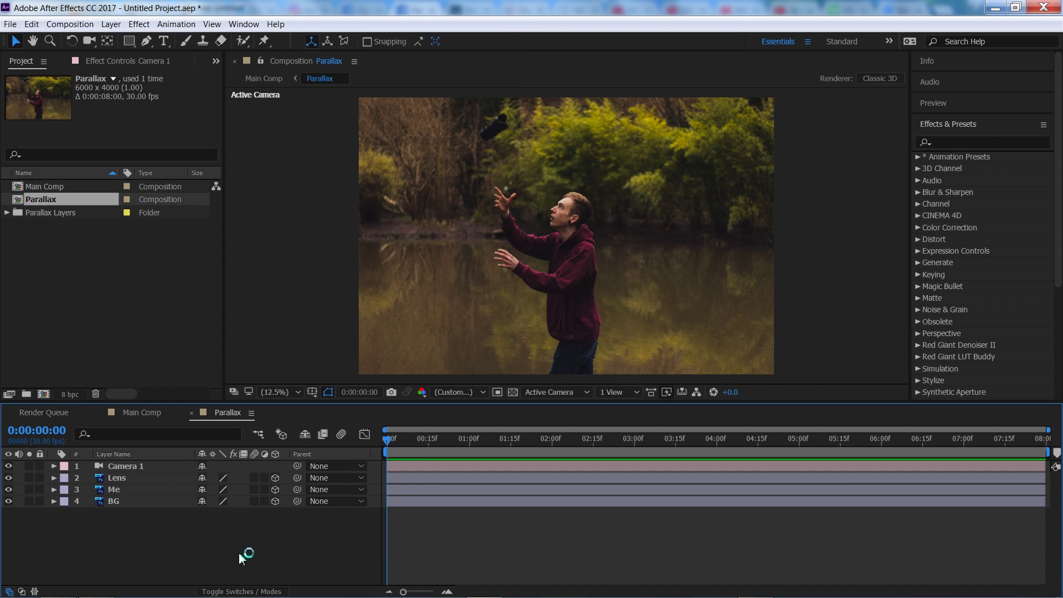
left_click(117, 478)
left_click(113, 490)
left_click(114, 501)
left_click(277, 526)
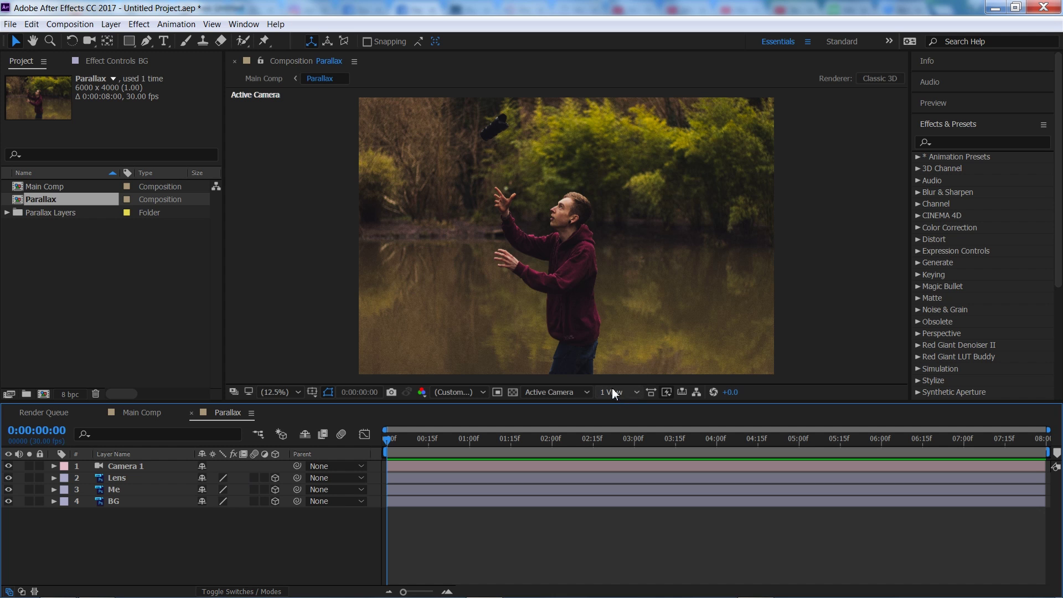
Split the composition viewer into two horizontal views and make the Top view active.
left_click(630, 395)
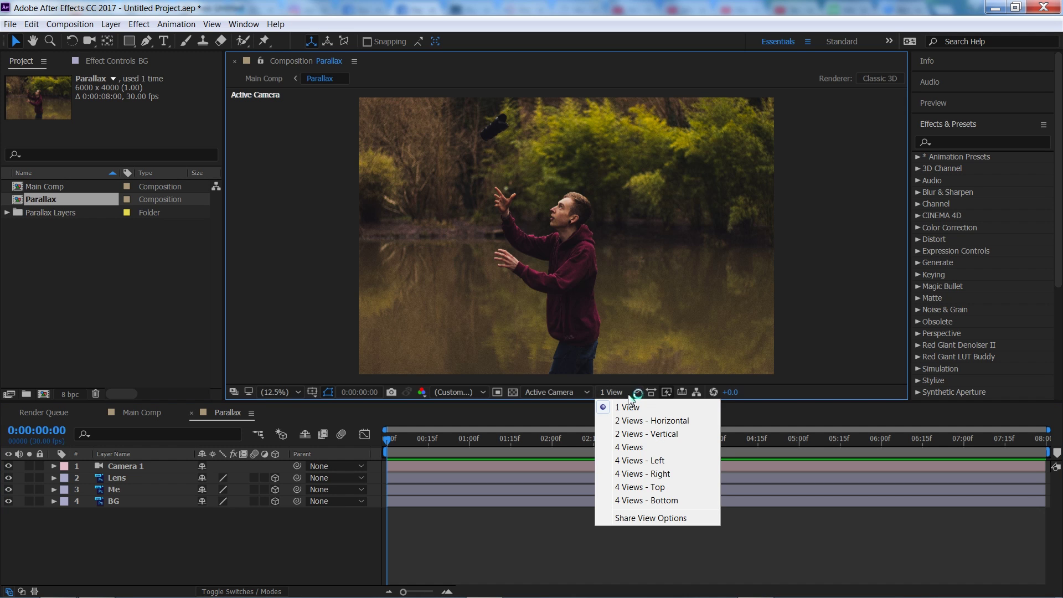
left_click(634, 420)
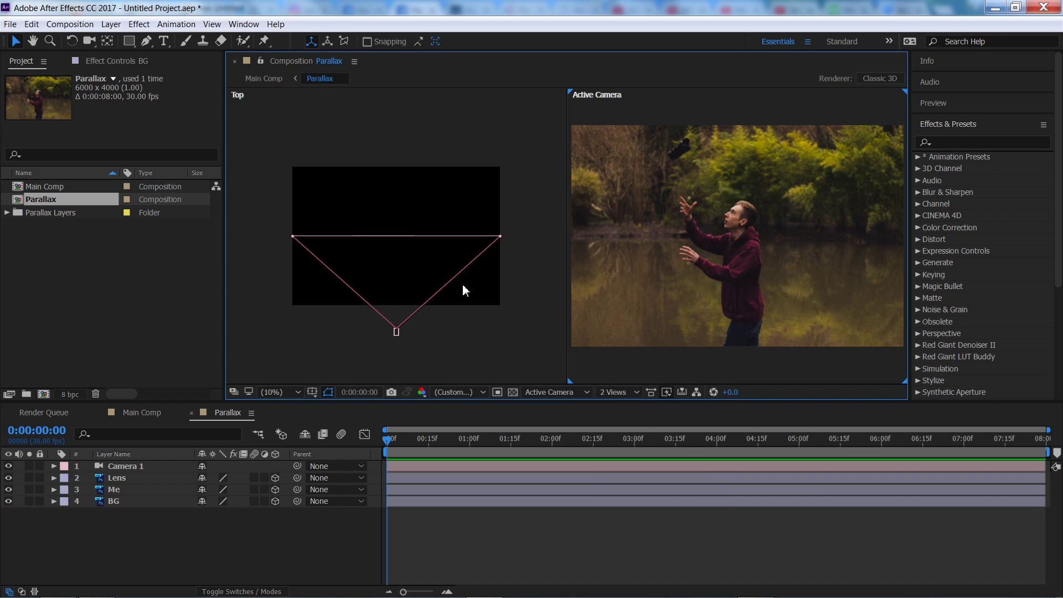
left_click(350, 134)
left_click(739, 114)
left_click(344, 133)
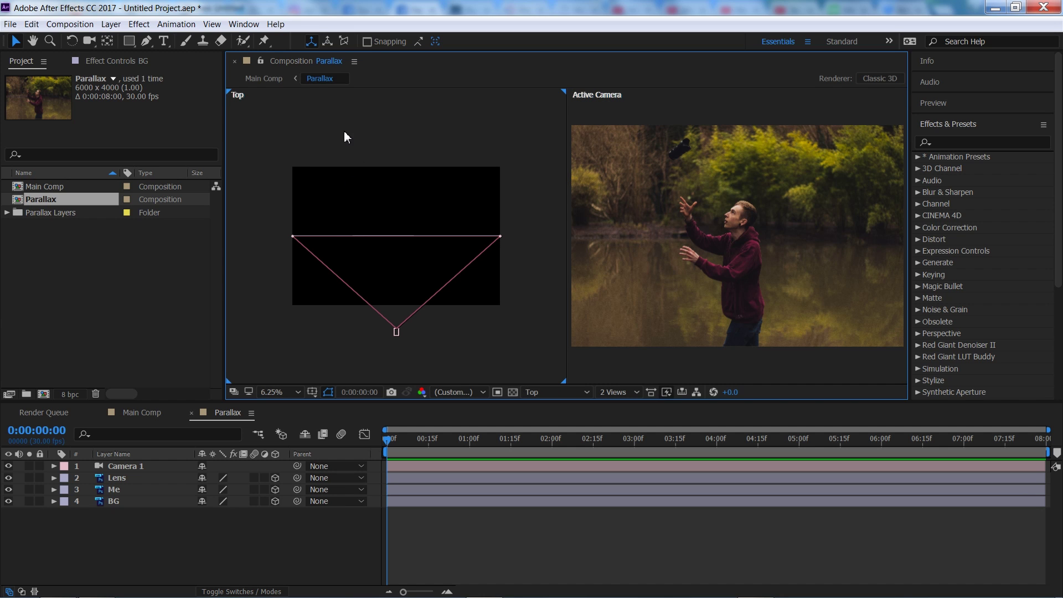
Push the BG layer back in depth by setting its Z position to 2000, and collapse its properties.
left_click(118, 503)
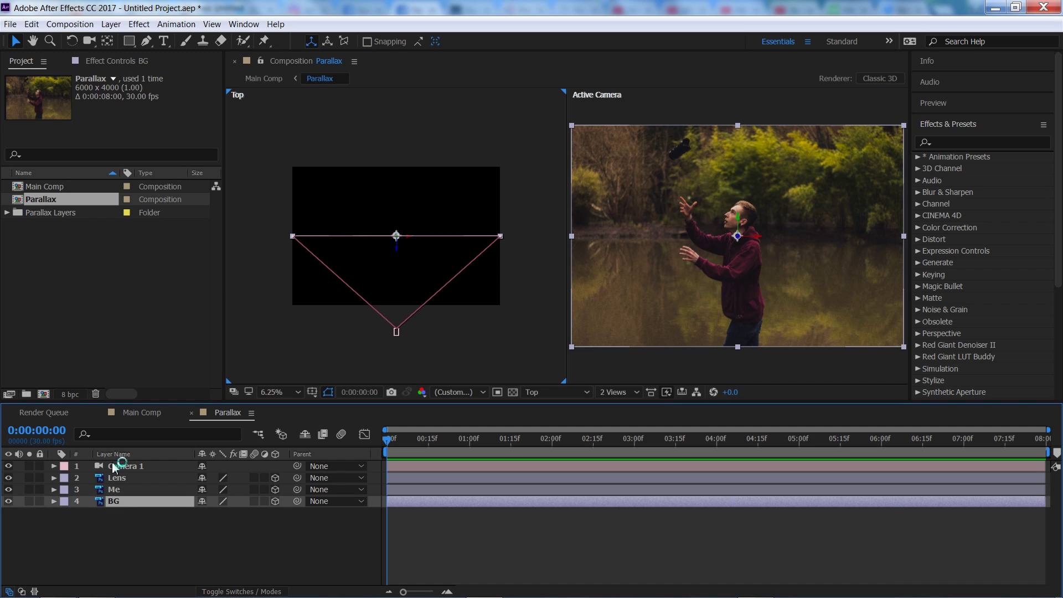
key("p")
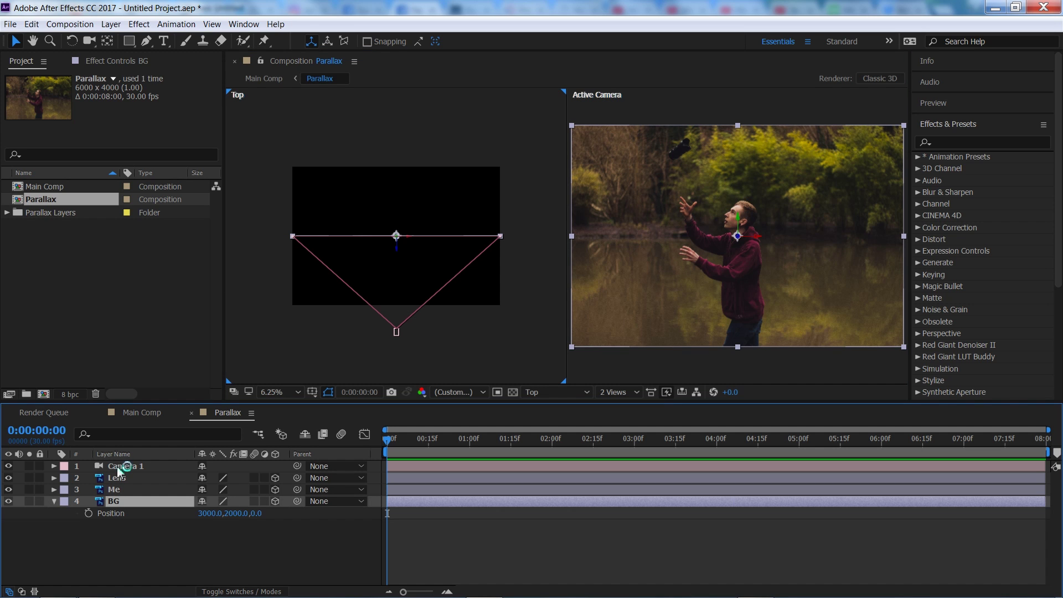
left_click(259, 514)
type("2000")
key("Return")
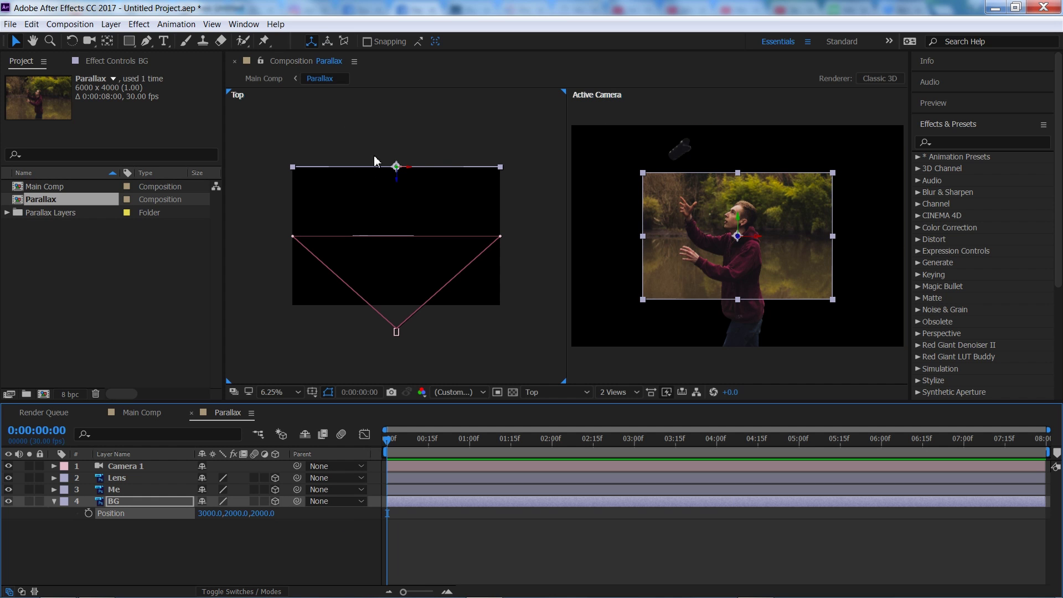
left_click(54, 502)
Bring the Me layer closer to the camera by setting its Z position to -1000.
left_click(120, 491)
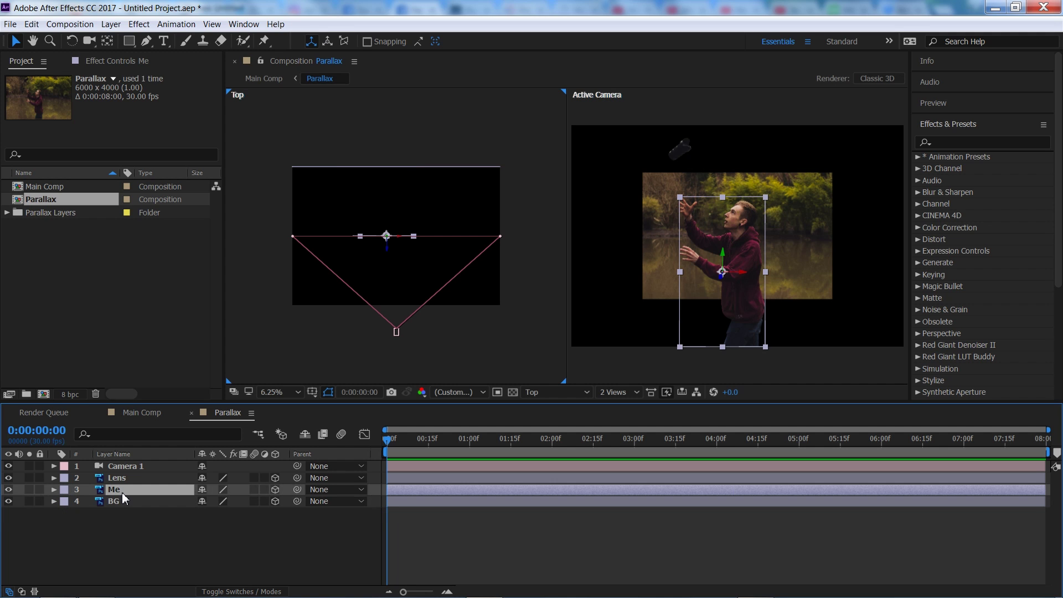
key("p")
left_click(255, 502)
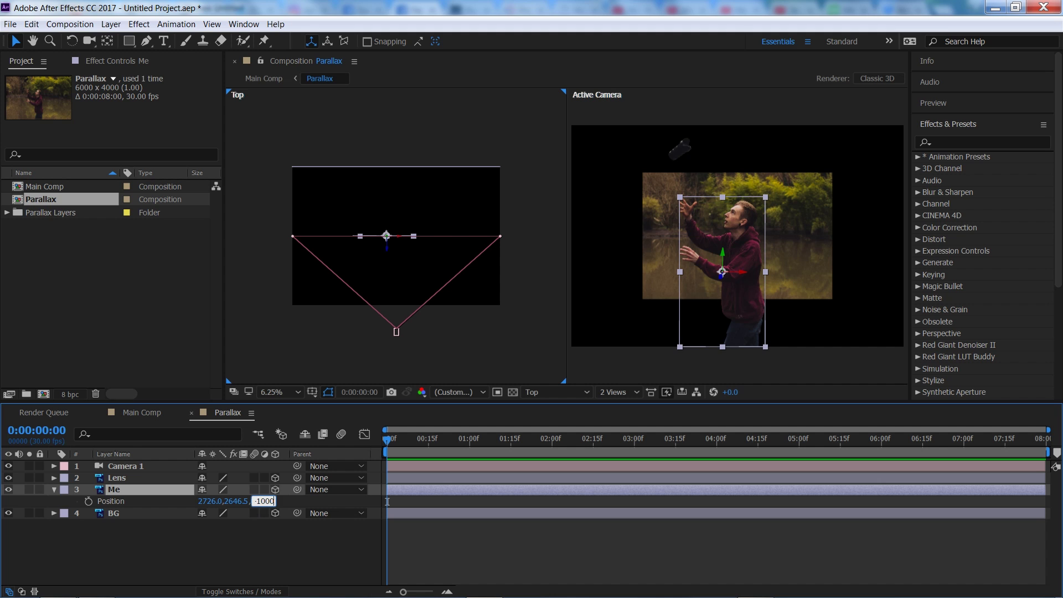
key("Return")
Set the Lens layer's Z position to -1000 and collapse the open layer properties.
left_click(134, 479)
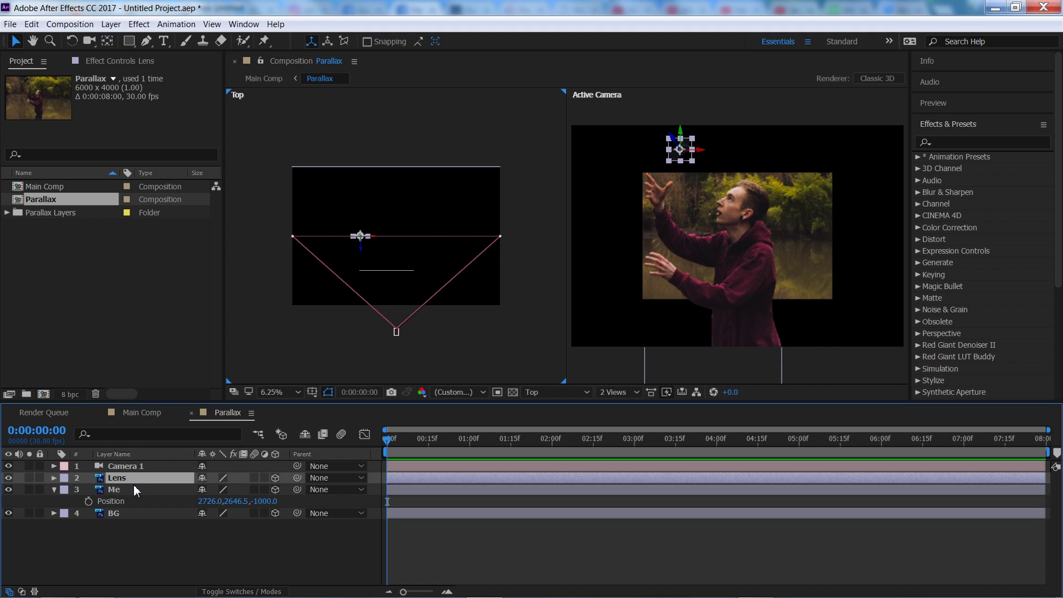
key("p")
left_click(255, 489)
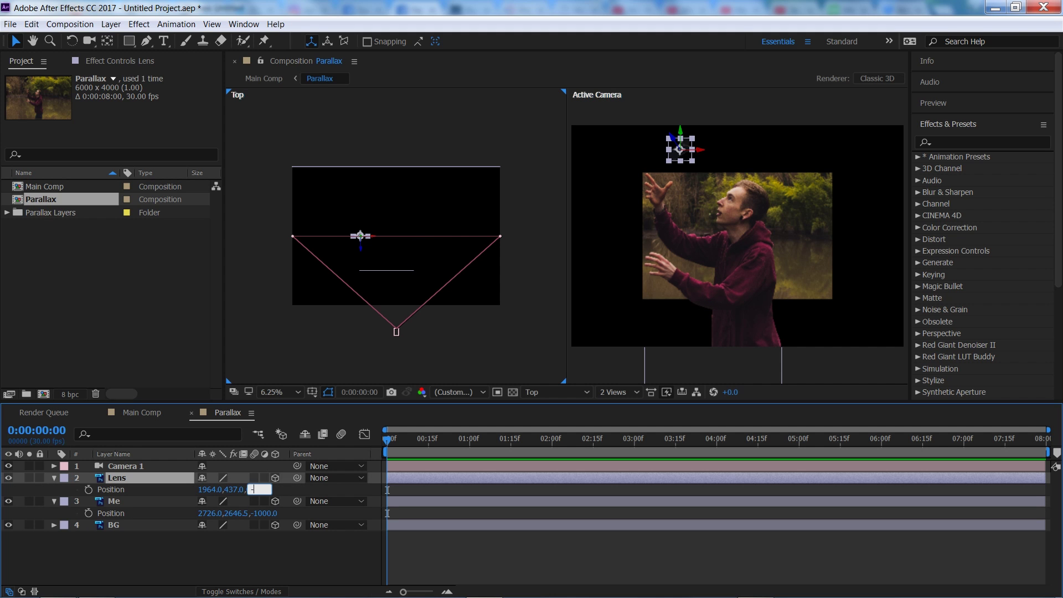
key("Return")
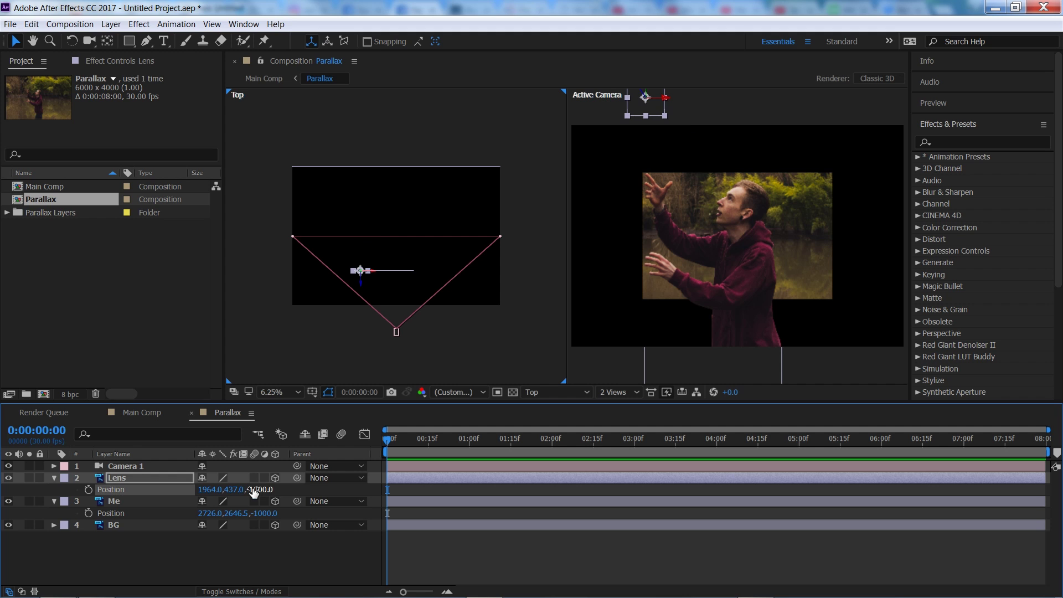
left_click(54, 478)
left_click(54, 491)
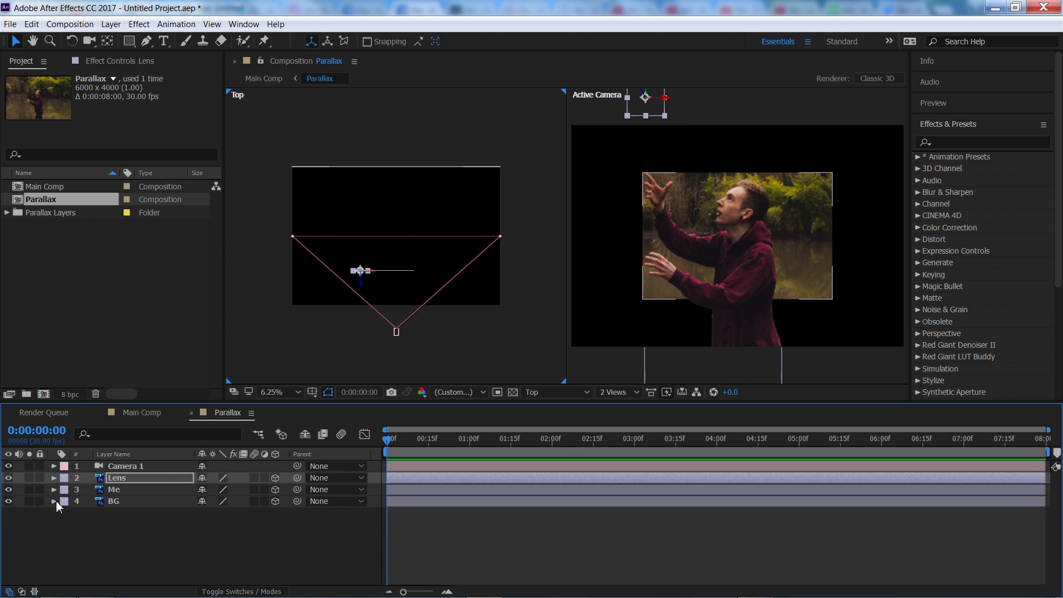
left_click(54, 502)
left_click(54, 466)
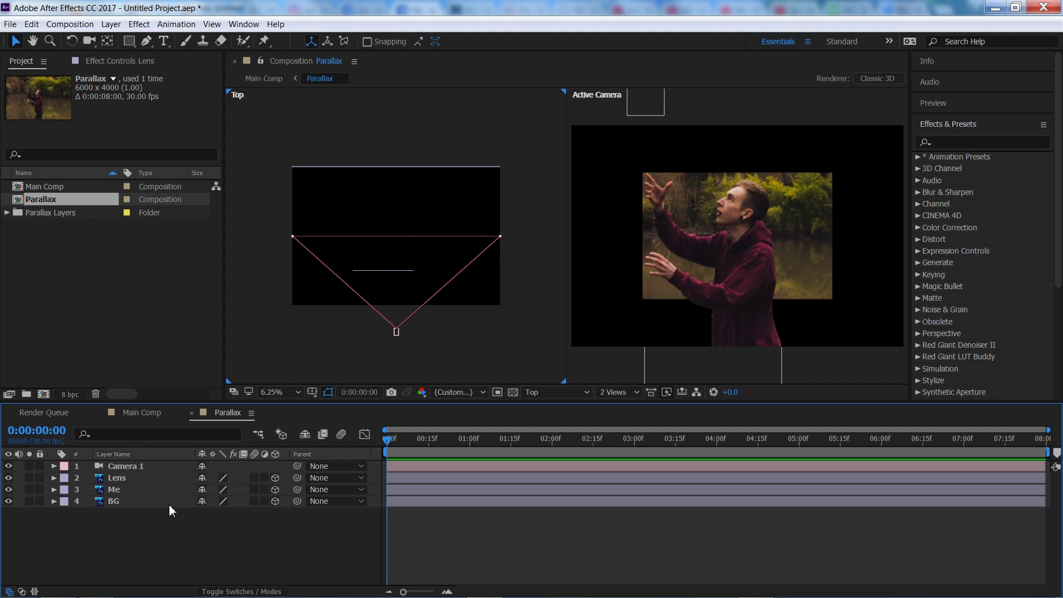
Import the Smoke video and place it between the Me and BG layers of the Parallax composition.
left_click(68, 286)
double_click(70, 288)
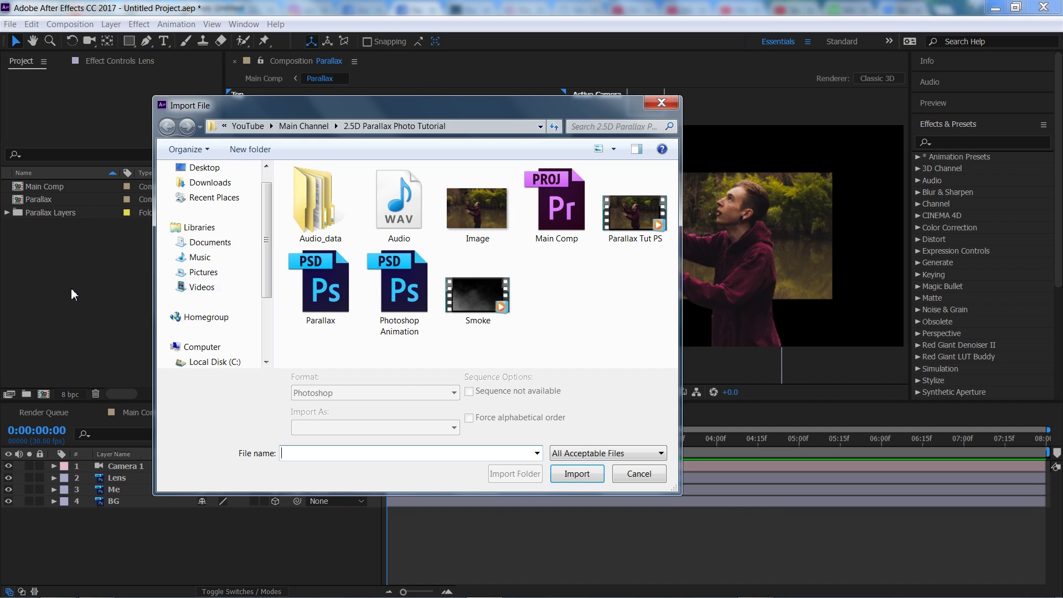
double_click(490, 307)
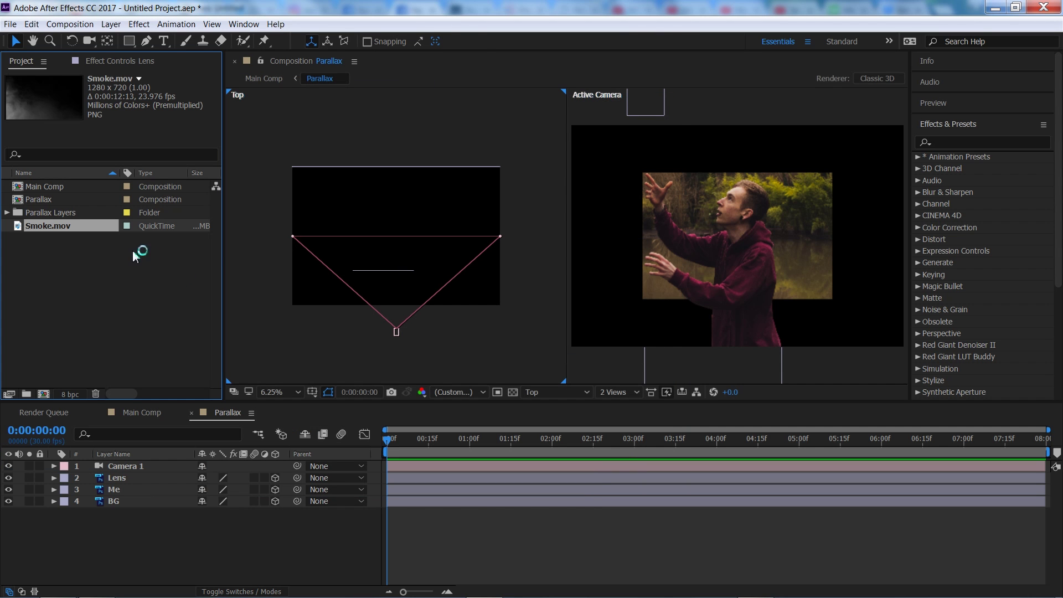
left_click_drag(77, 227, 148, 497)
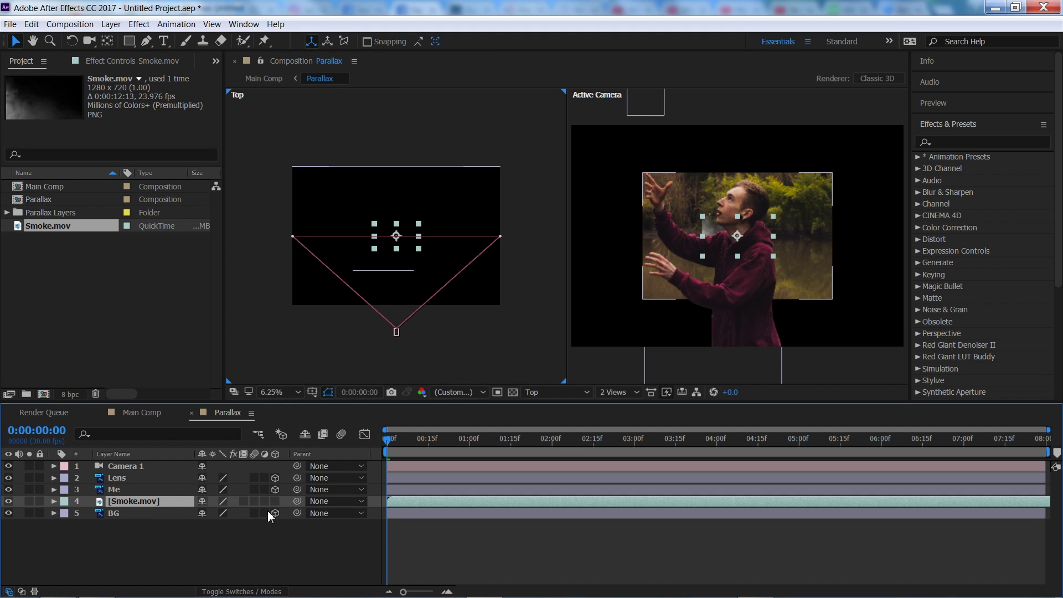
Make the Smoke.mov layer 3D, set its Z position to 1000, and collapse its properties.
left_click(275, 501)
key("p")
left_click(257, 514)
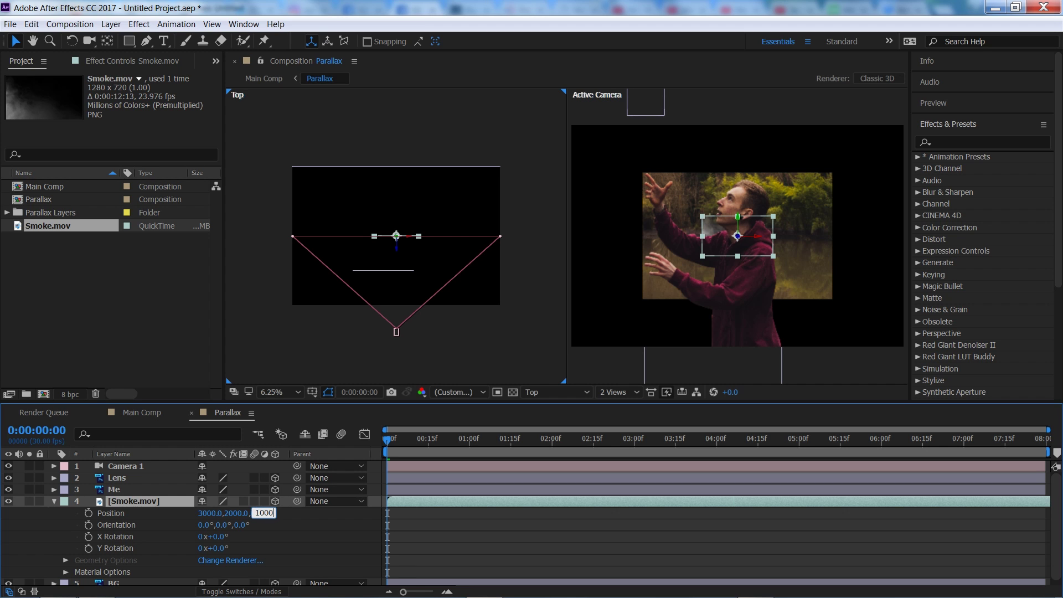
key("Return")
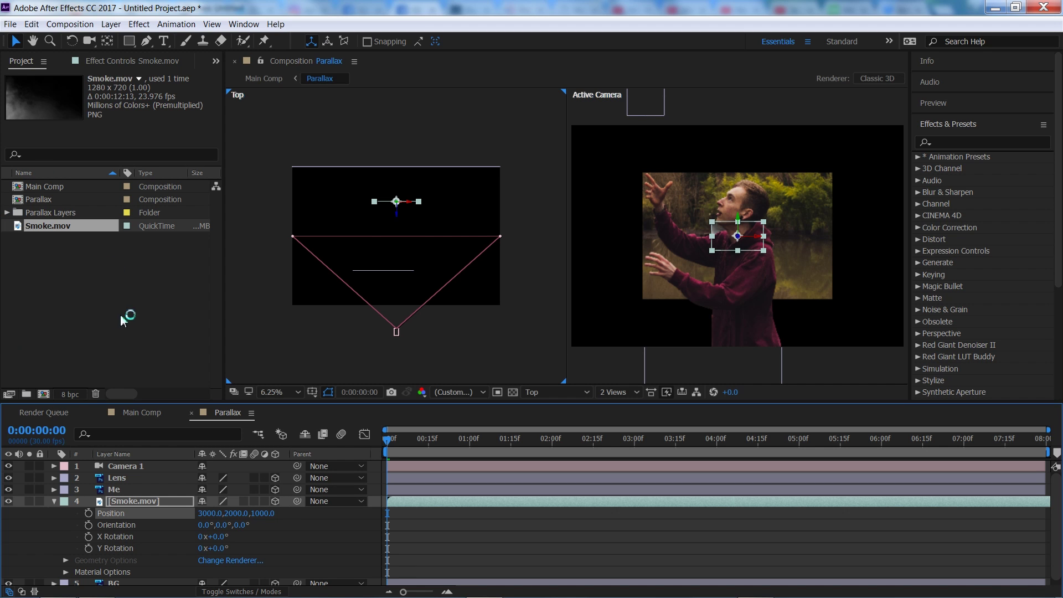
left_click(54, 502)
left_click(161, 558)
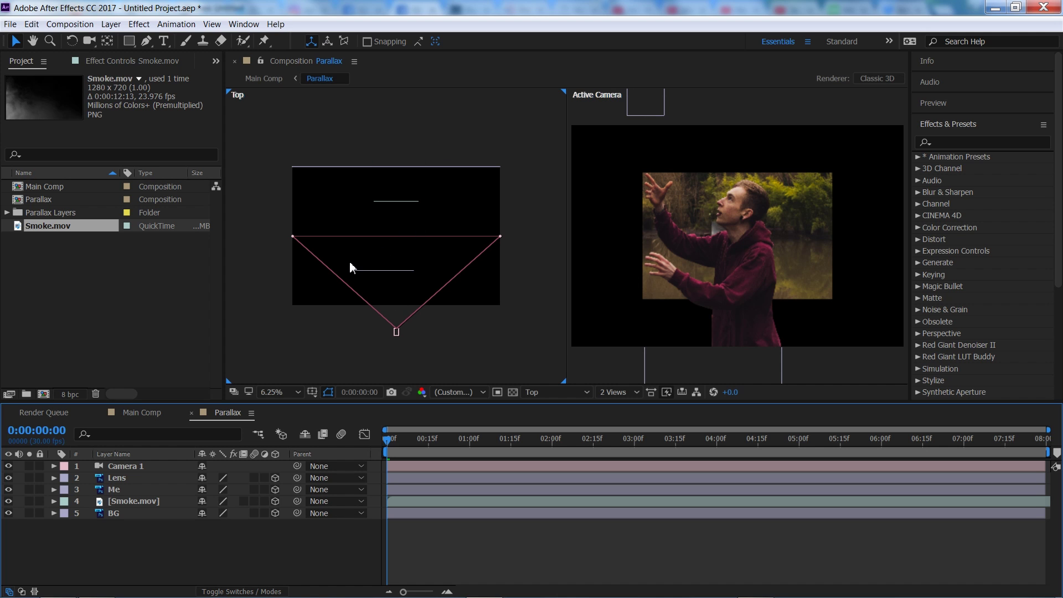
Scale the BG layer up to 175% so it fills the Active Camera view.
left_click(729, 108)
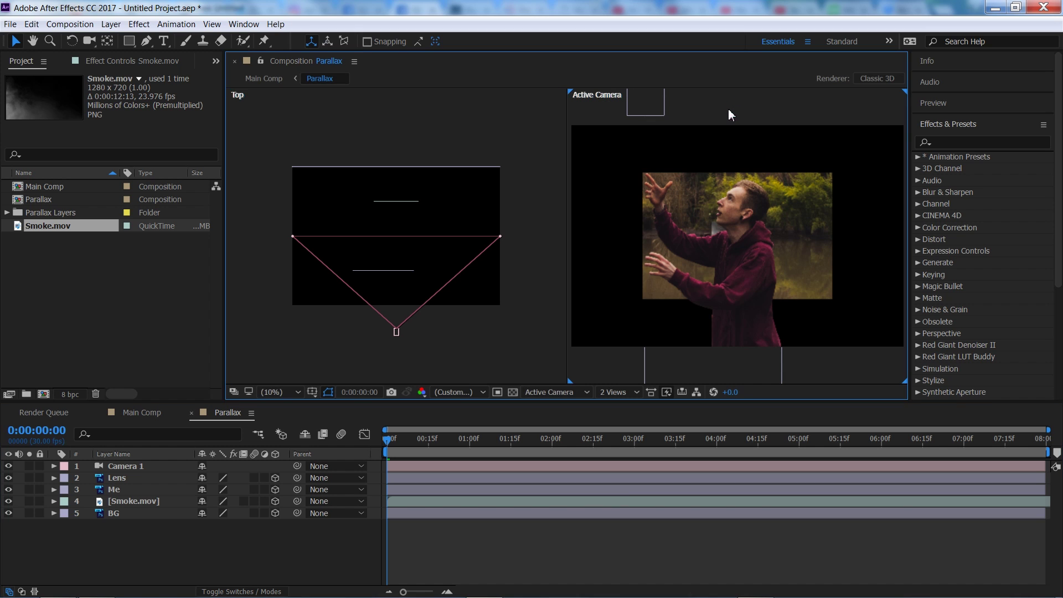
left_click(149, 514)
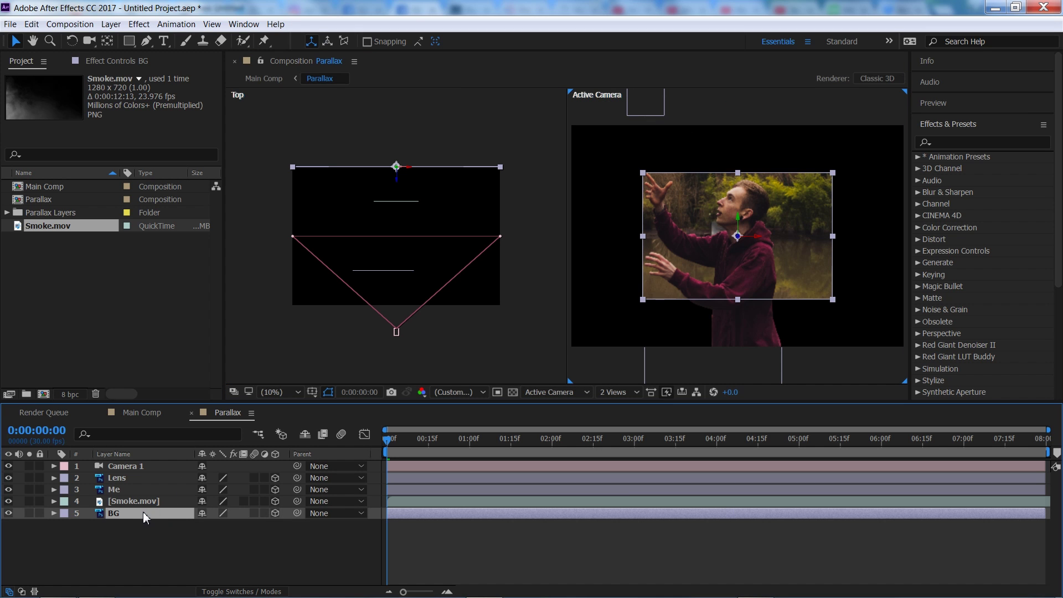
key("s")
left_click_drag(222, 525, 255, 512)
left_click(247, 547)
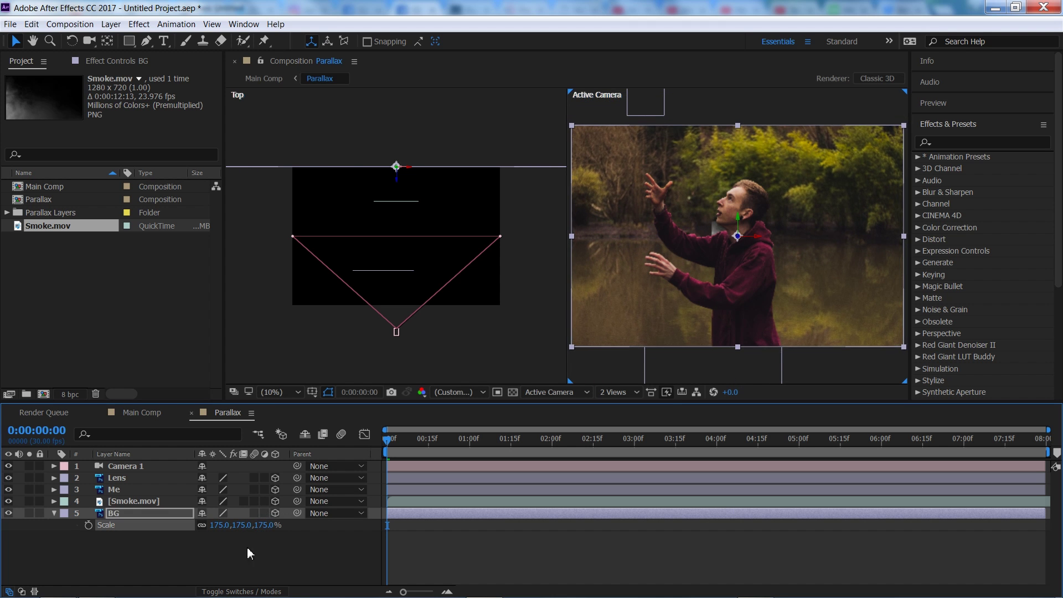
Scale the Smoke.mov layer up to 775% to cover the frame, and collapse the Smoke.mov and BG properties.
left_click(158, 500)
key("s")
left_click_drag(214, 517, 631, 464)
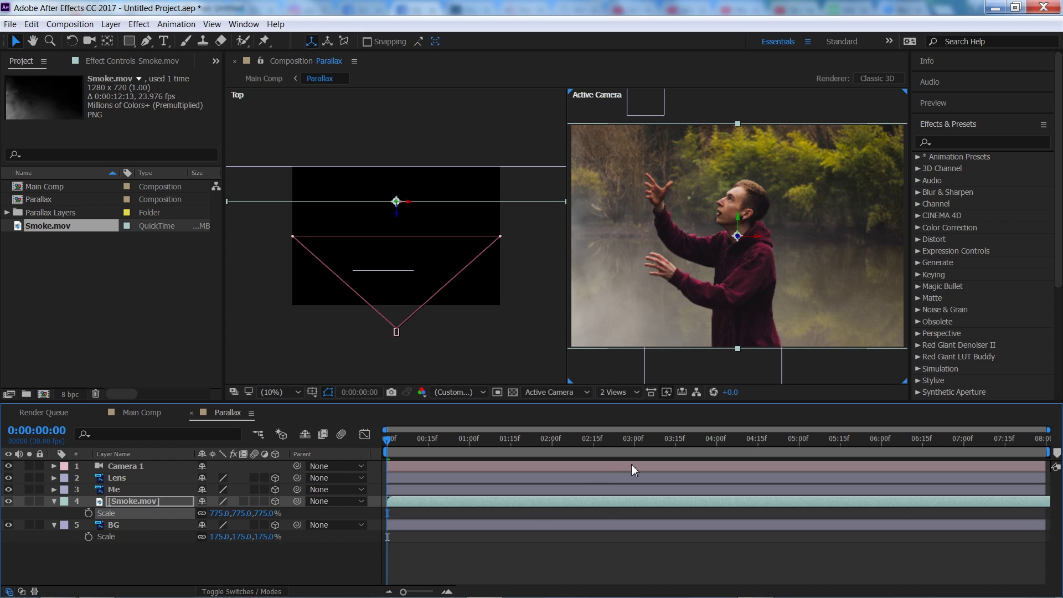
left_click(178, 570)
left_click(54, 501)
left_click(53, 513)
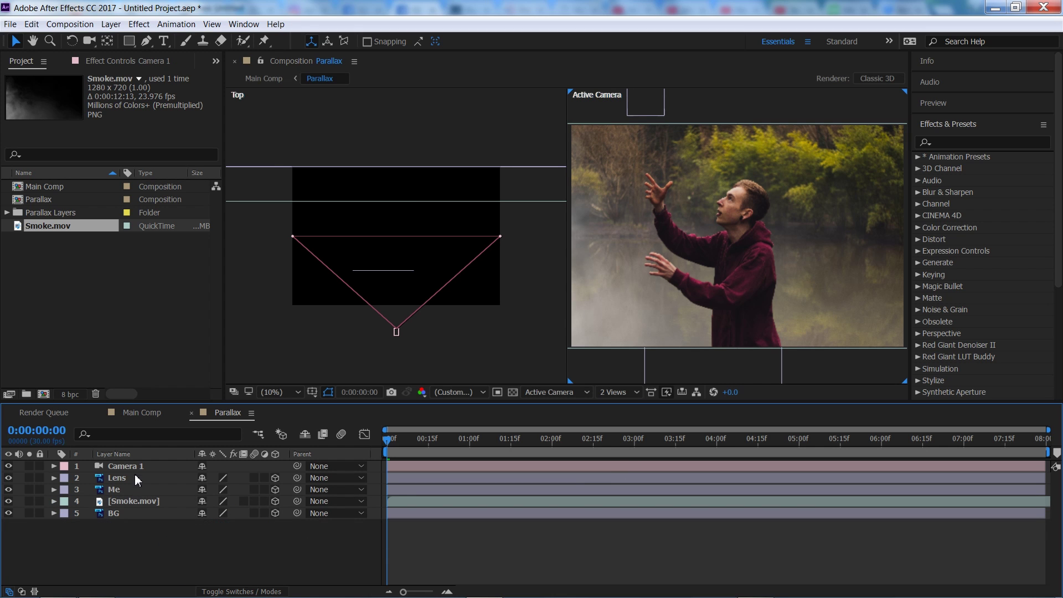
Reveal the Camera 1 layer's Position property and switch the composition viewer to a single view.
left_click(135, 466)
key("p")
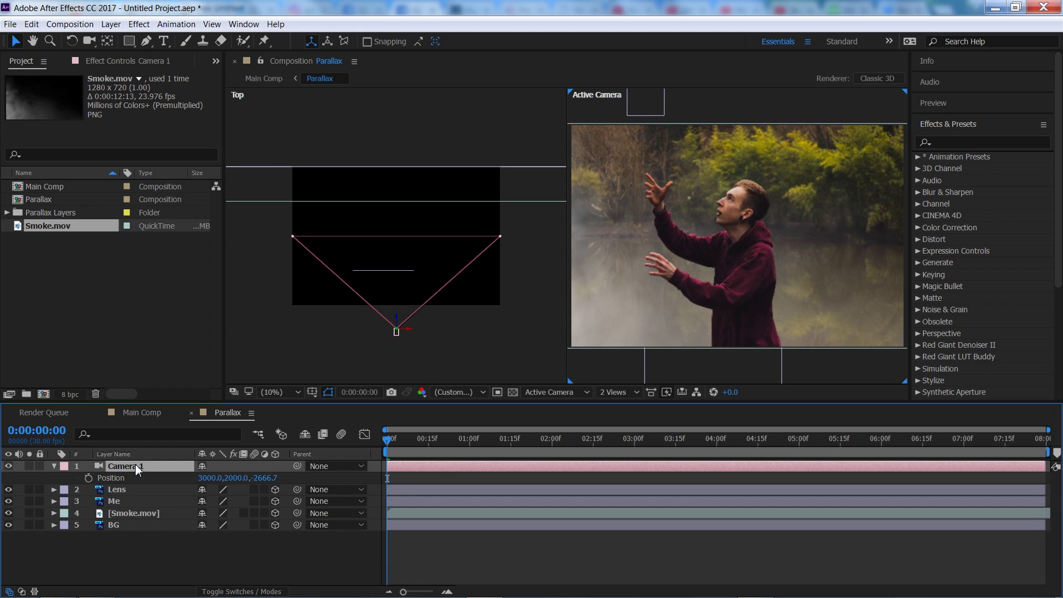
left_click_drag(263, 478, 240, 496)
left_click(628, 393)
left_click(630, 404)
Add Position keyframes to Camera 1 at the first frame and at 0:00:07:29.
left_click(394, 439)
left_click_drag(395, 438, 373, 460)
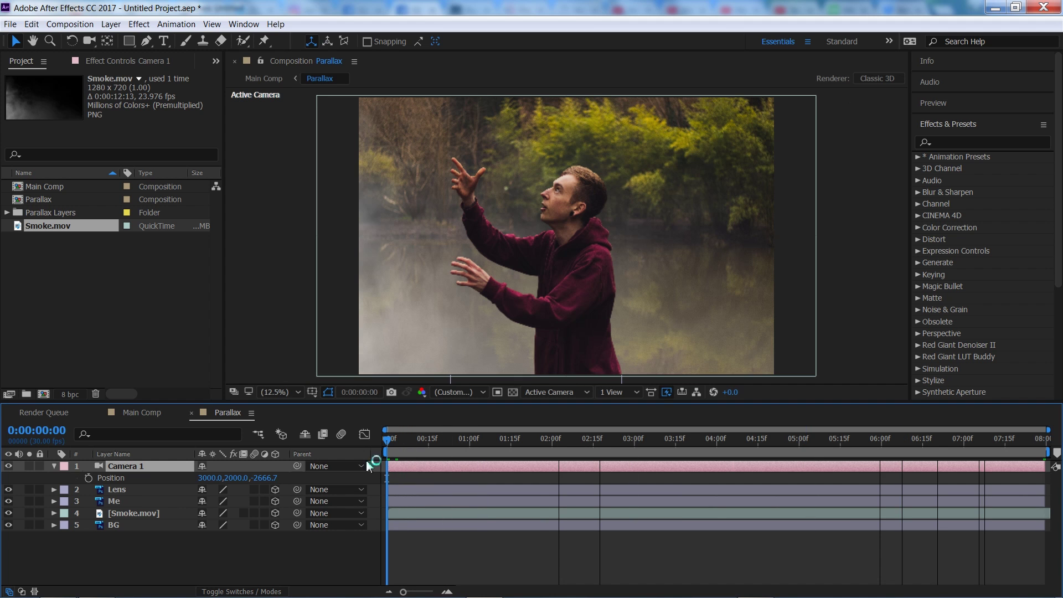
left_click(88, 477)
left_click_drag(526, 438, 1043, 438)
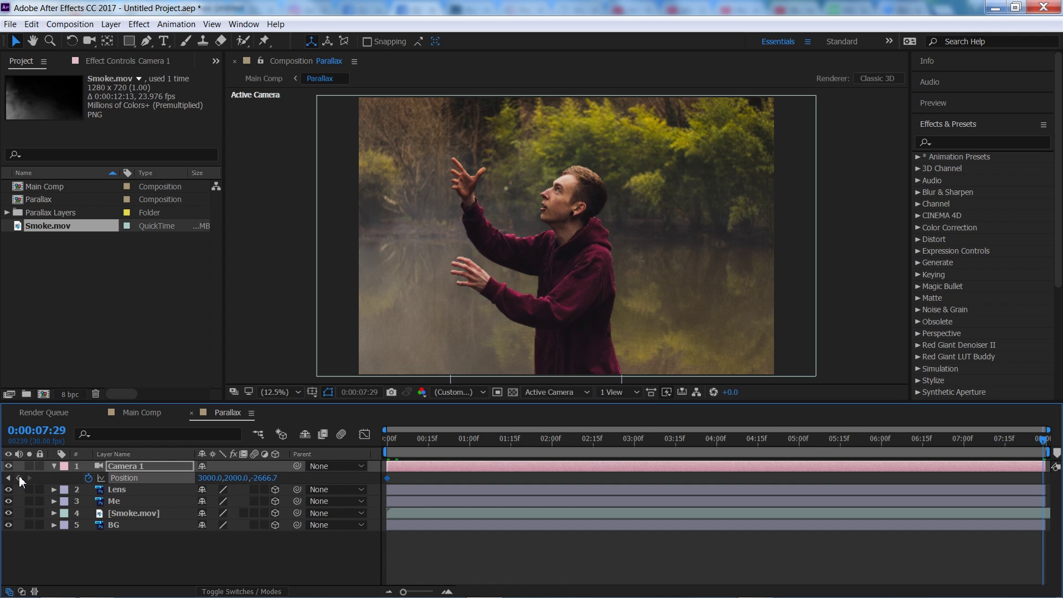
left_click(19, 477)
Animate the camera pulling back, with its Z position at -2459.7 on the first keyframe and -3451.7 on the last.
left_click_drag(603, 444, 327, 453)
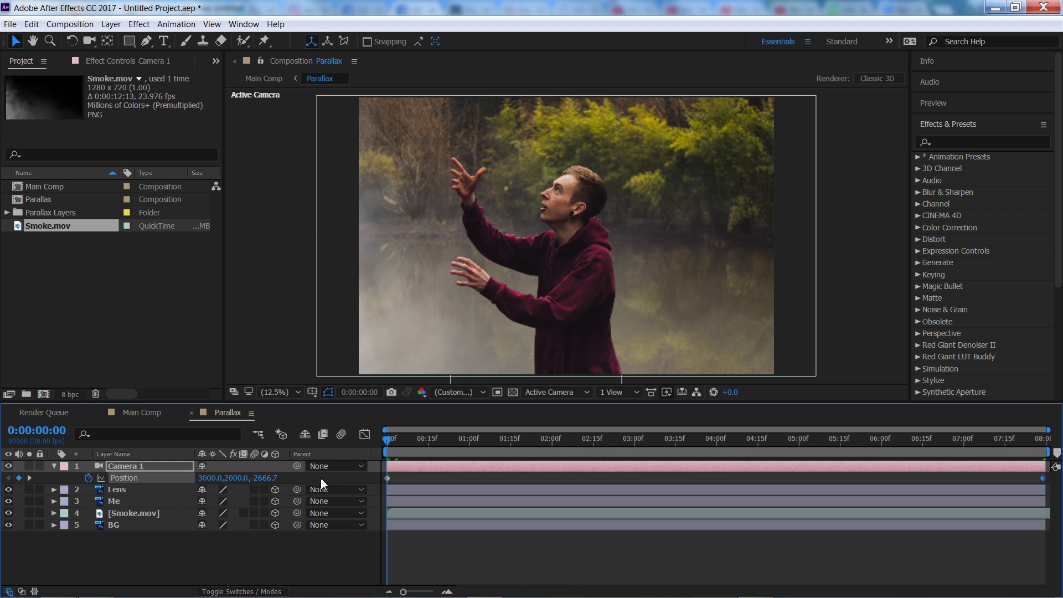
left_click_drag(273, 482, 1043, 444)
left_click_drag(263, 480, 191, 500)
left_click_drag(279, 479, 151, 509)
left_click(238, 560)
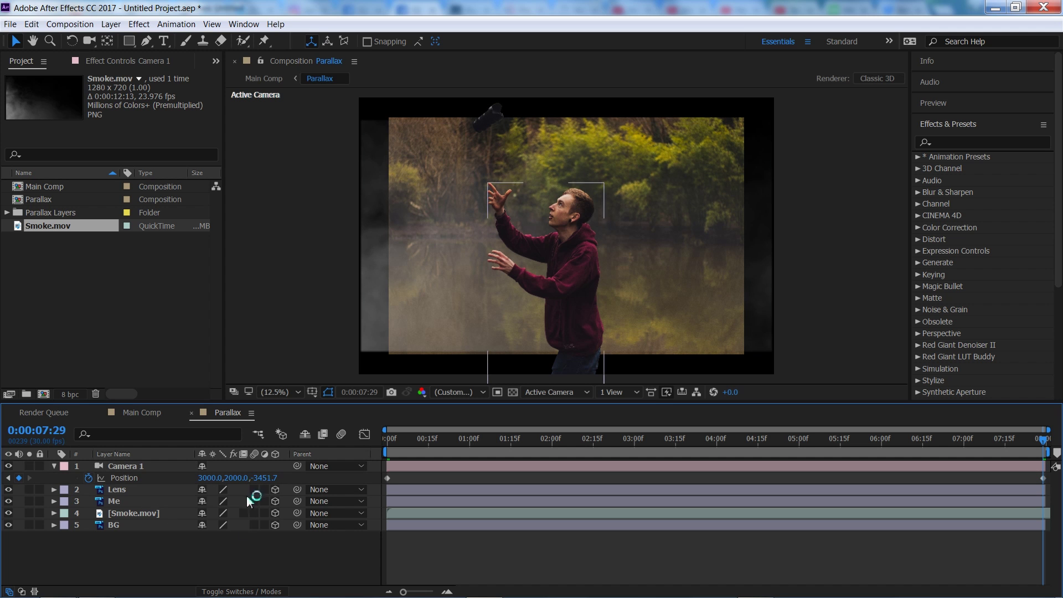
Scale the BG layer up to 205% so it fills the frame at the end of the camera move.
left_click_drag(1042, 438, 1044, 468)
left_click(115, 524)
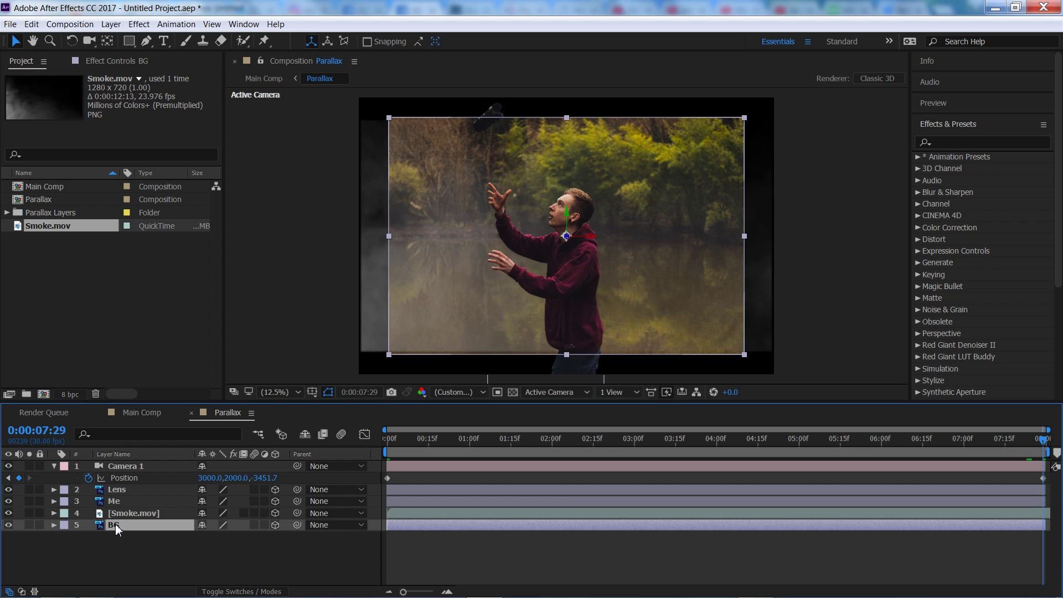
key("s")
left_click_drag(216, 538, 237, 539)
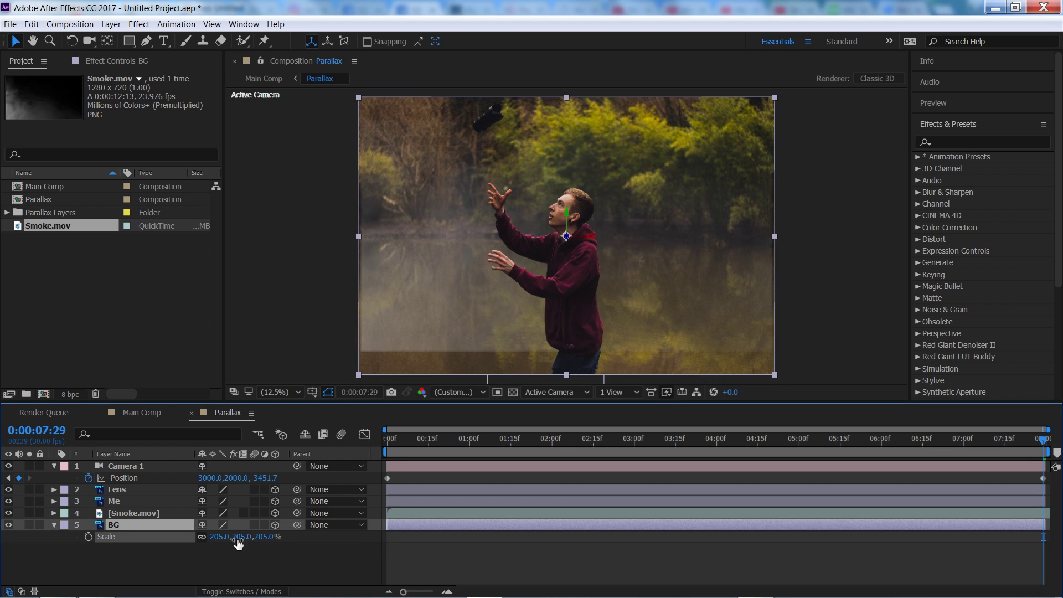
Scale the Smoke.mov layer up to 940% so it covers the whole last frame.
left_click(119, 514)
key("s")
left_click_drag(227, 525, 333, 520)
left_click(303, 570)
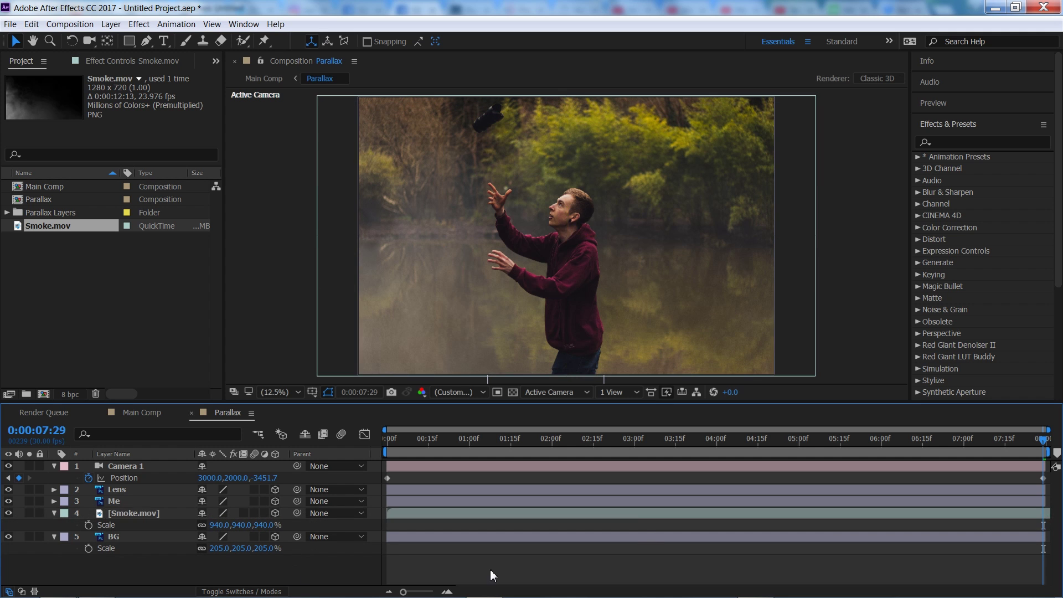
Set the camera's Y position to 1845 at the first keyframe, previewing the animation before and after the change.
left_click_drag(1045, 449, 377, 493)
left_click(436, 475)
key("space")
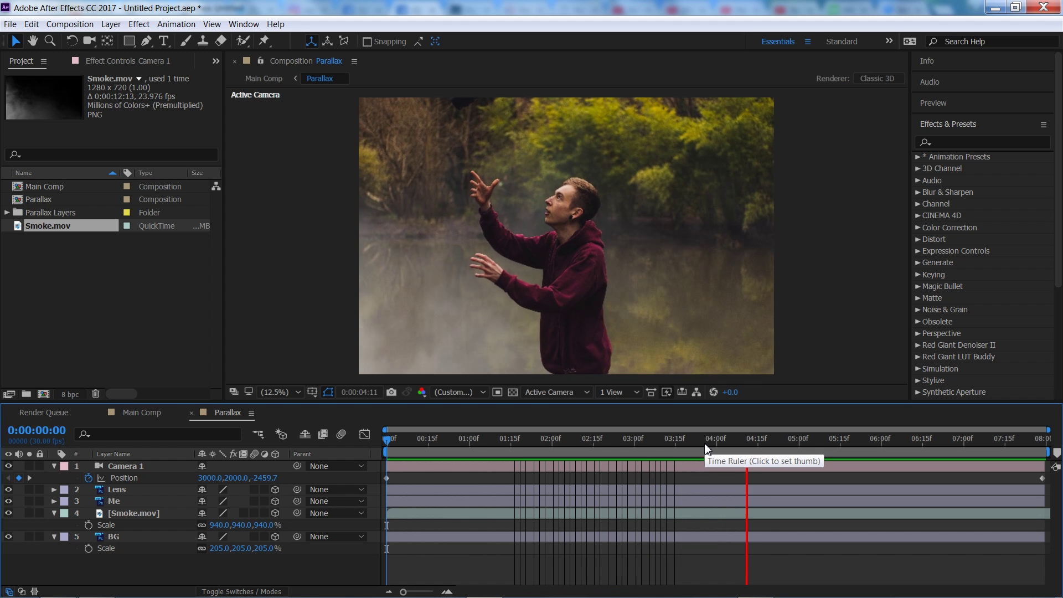
left_click_drag(949, 450, 348, 457)
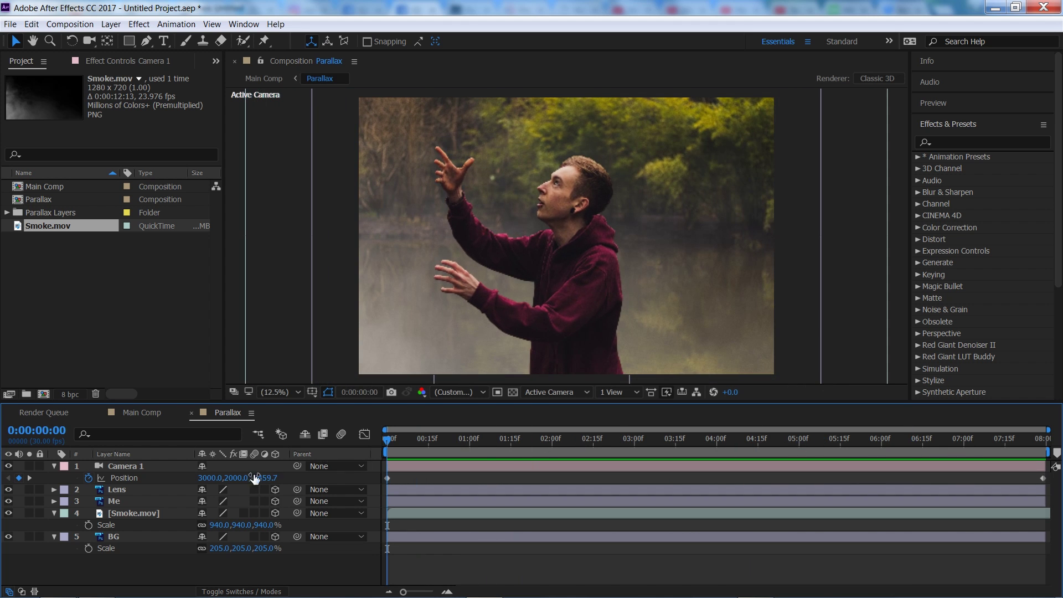
left_click_drag(238, 484, 153, 472)
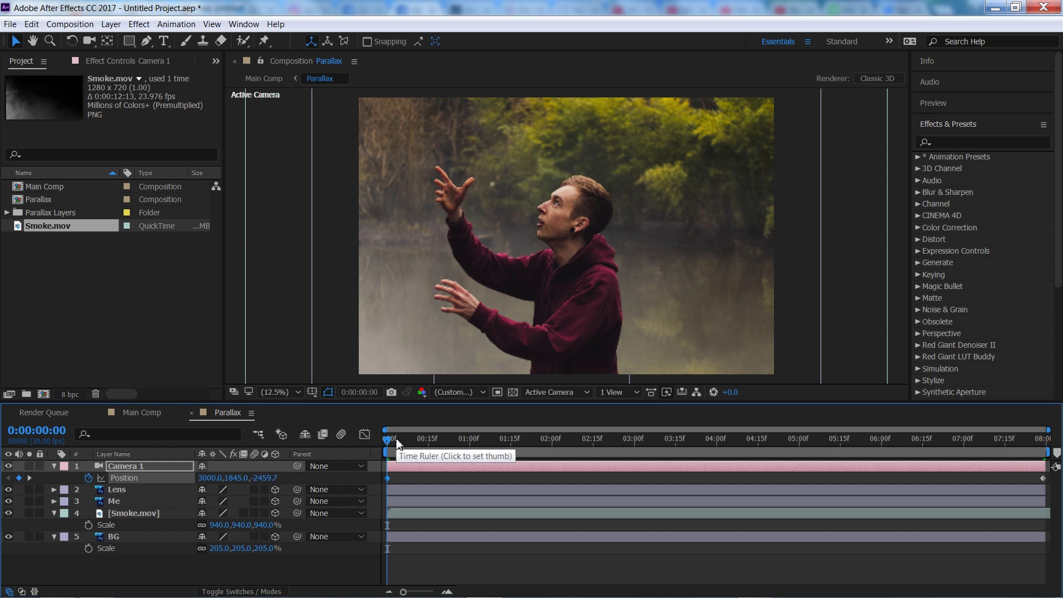
key("space")
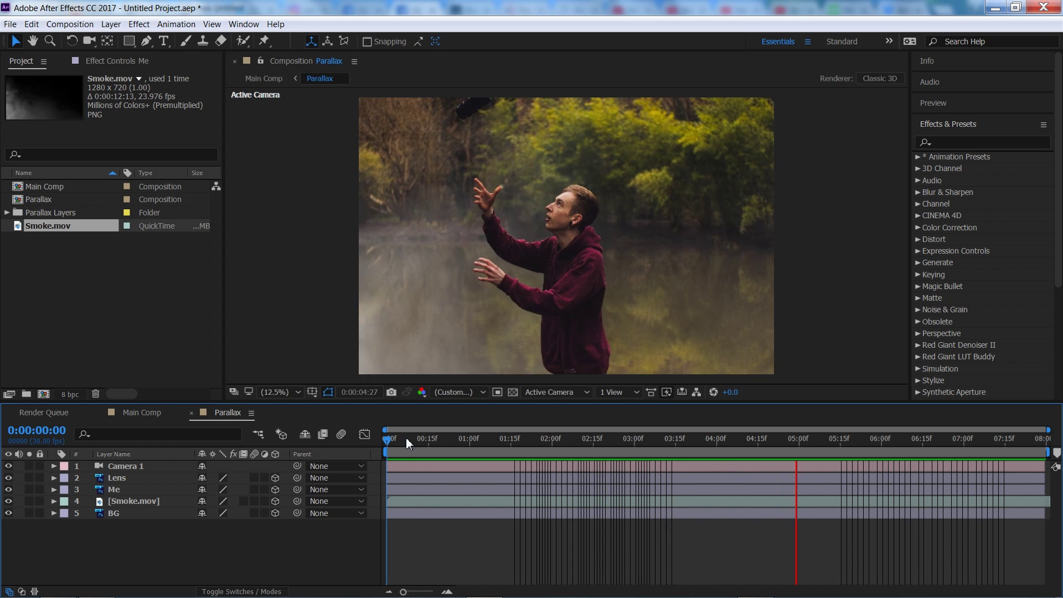
key("space")
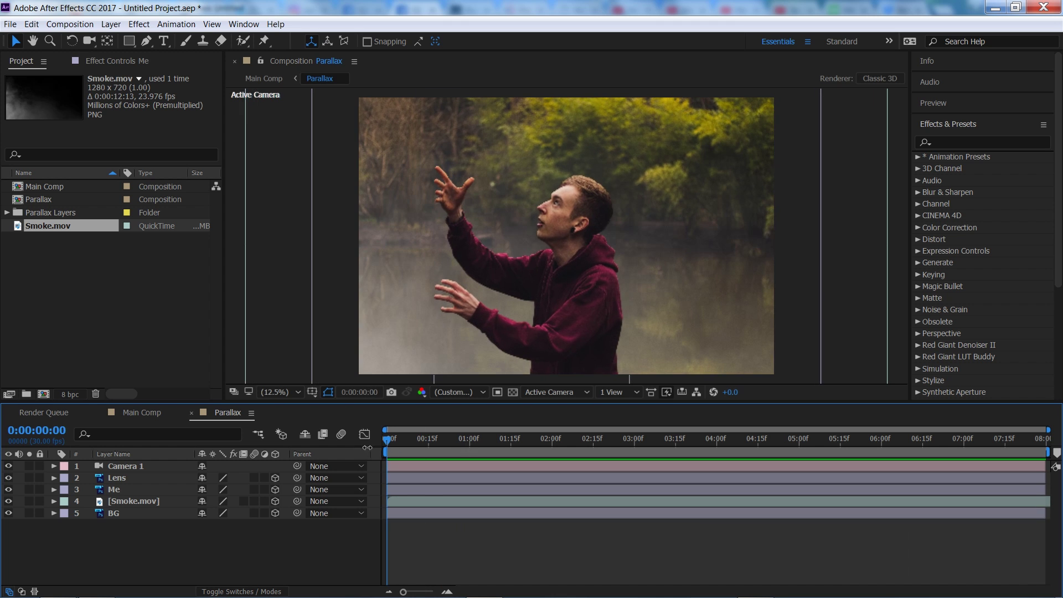
At the last frame, place a Puppet pin on the raised hand of the Me layer.
left_click_drag(394, 436, 1044, 440)
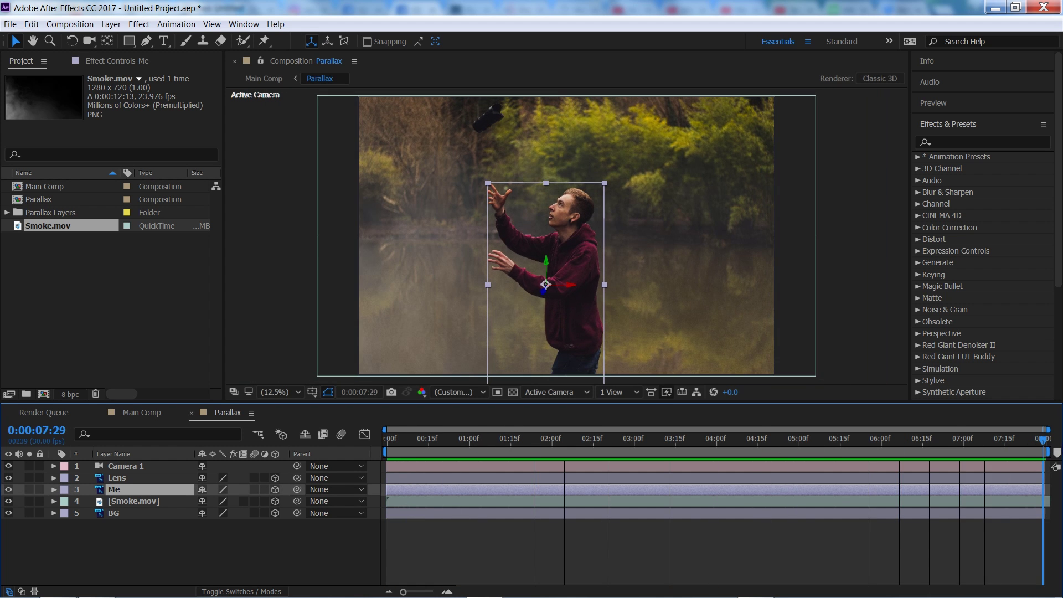
left_click(264, 41)
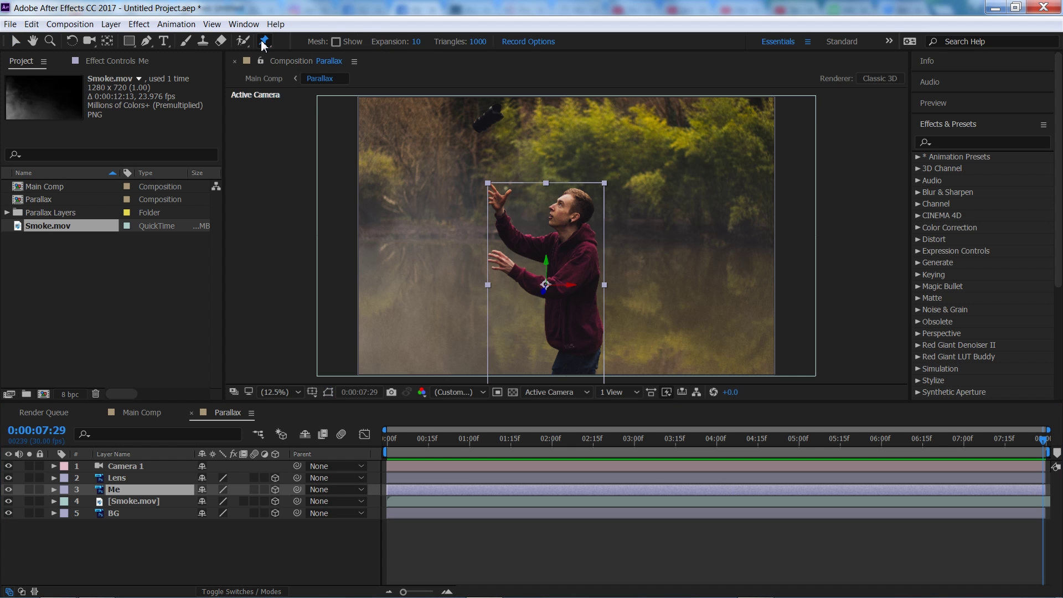
scroll(565, 286, "up", 4)
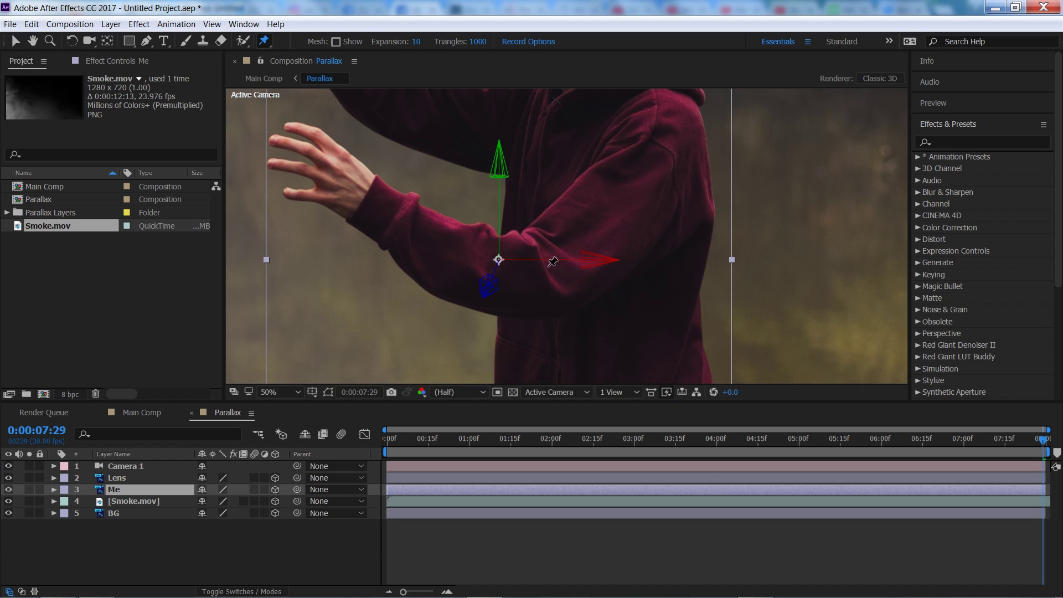
key("h")
mouse_move(419, 191)
left_mouse_down()
mouse_move(487, 306)
mouse_move(457, 263)
mouse_move(474, 326)
left_mouse_up()
key("ctrl+p")
scroll(471, 243, "down", 2)
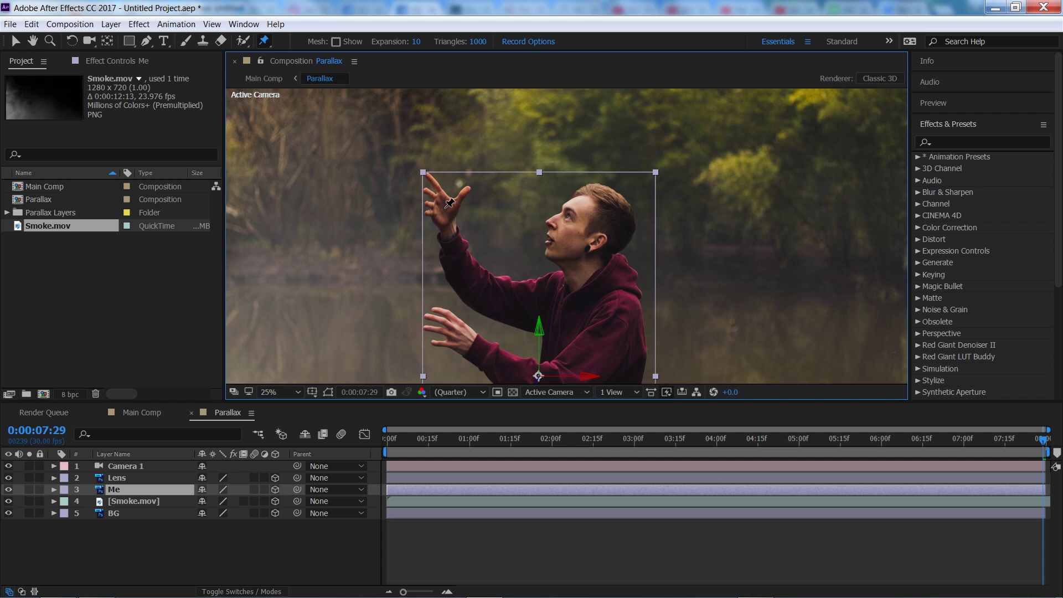
left_click(447, 205)
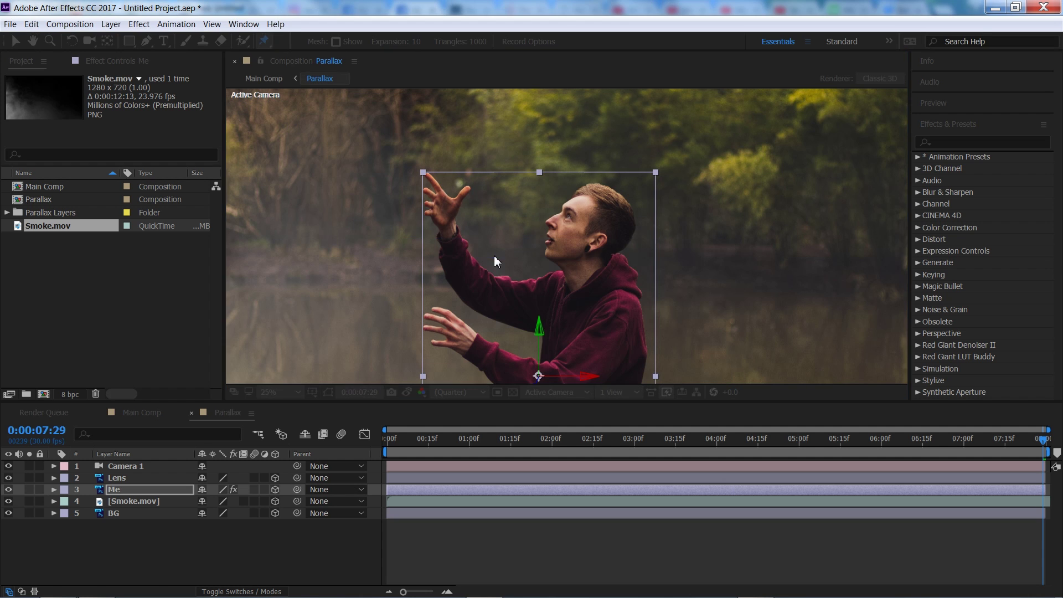
Add Puppet pins to the man's lower hand, face, chest and near shoulder.
key("h")
left_click_drag(496, 280, 480, 223)
key("ctrl+p")
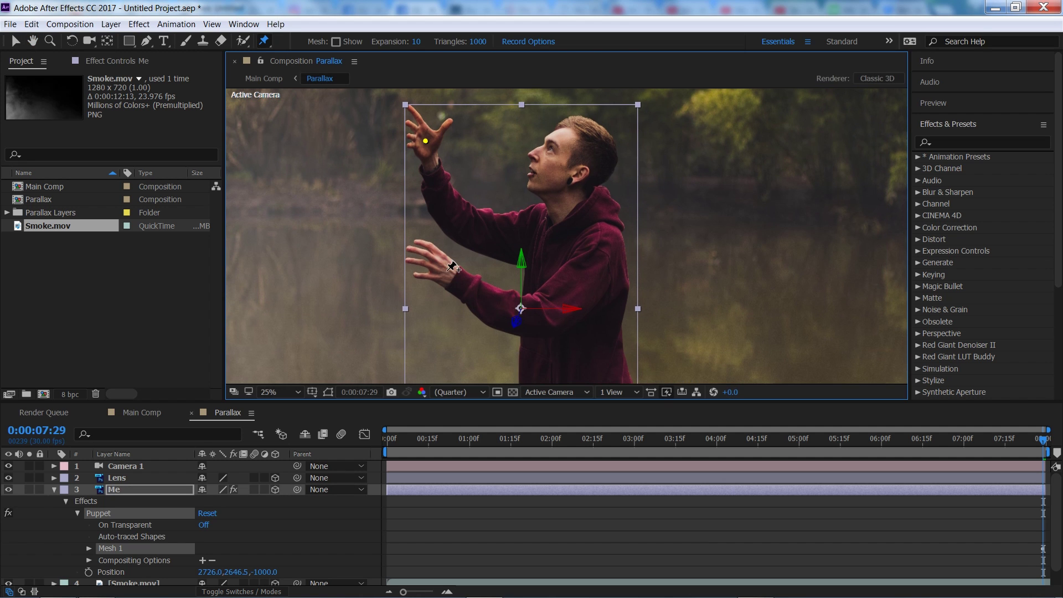
left_click(593, 268)
left_click(558, 164)
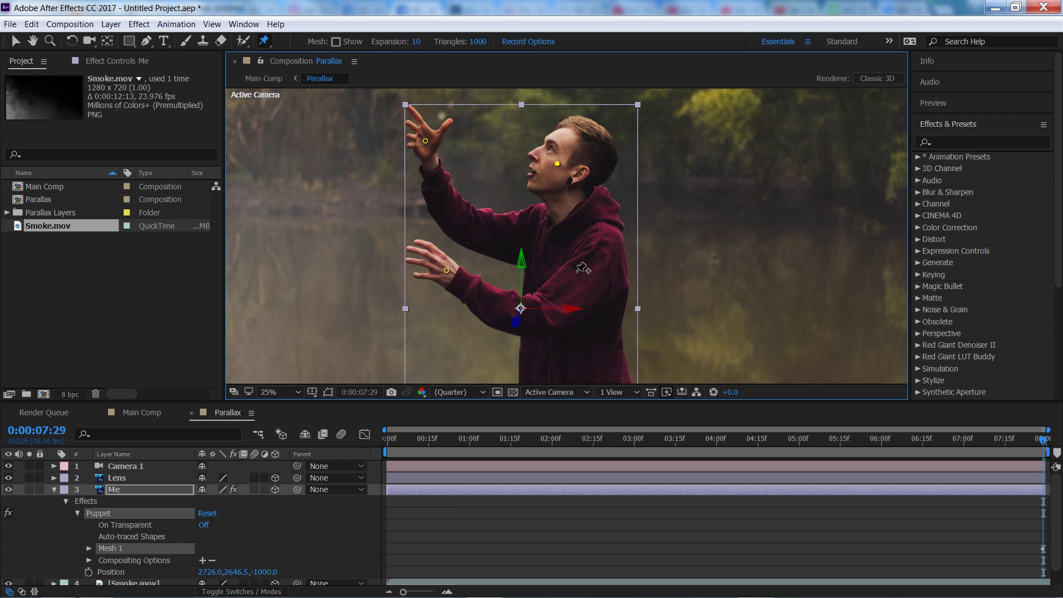
left_click(526, 233)
left_click_drag(607, 346, 597, 266)
left_click(594, 176)
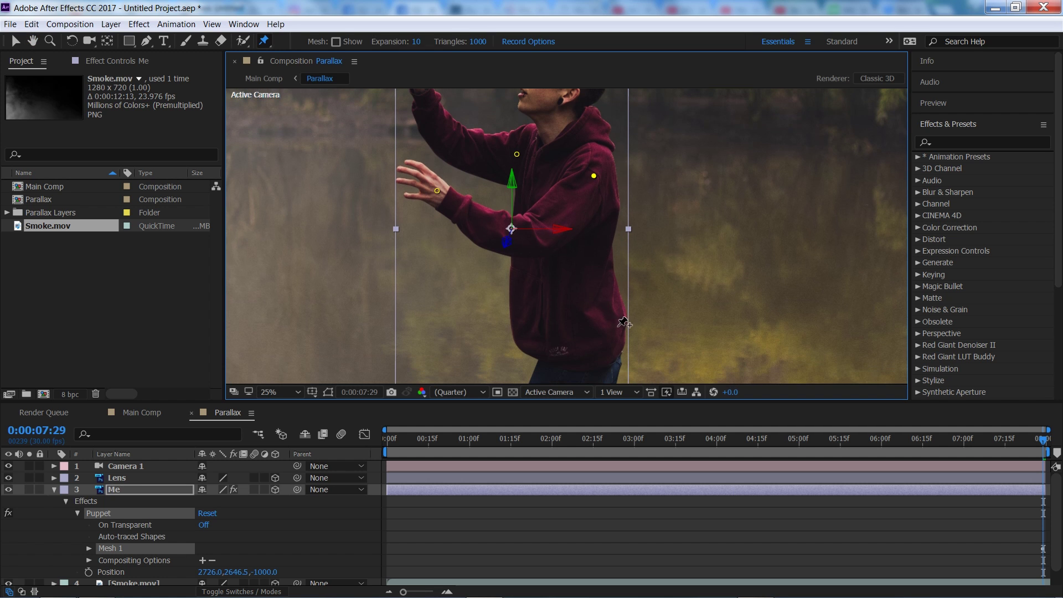
Add a Puppet pin on the man's lower torso and three across his legs at the frame's lower edge.
left_click_drag(625, 323, 613, 287)
scroll(581, 282, "up", 4)
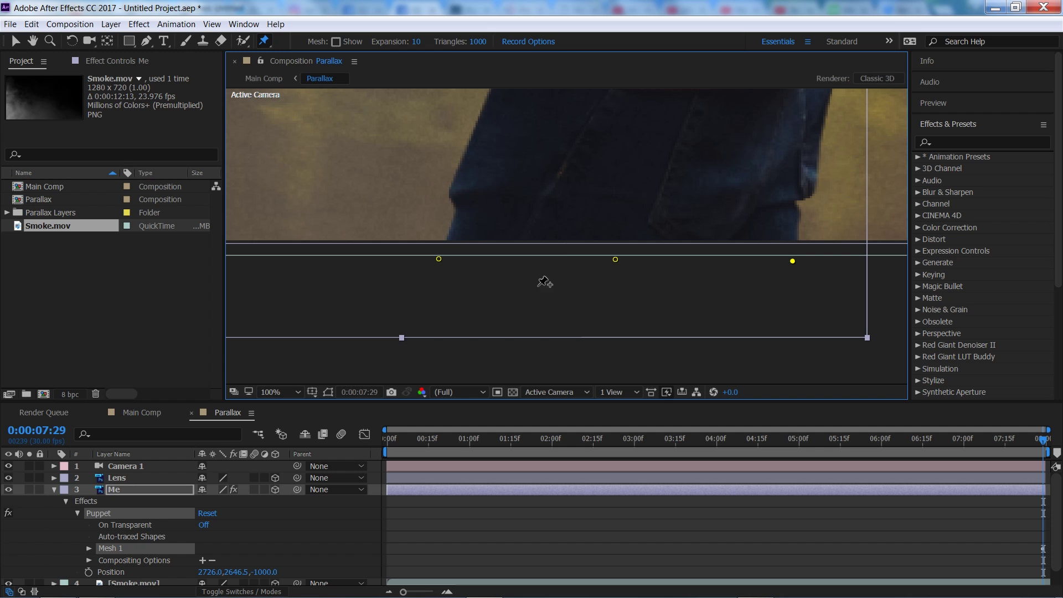
left_click(301, 387)
left_click(343, 188)
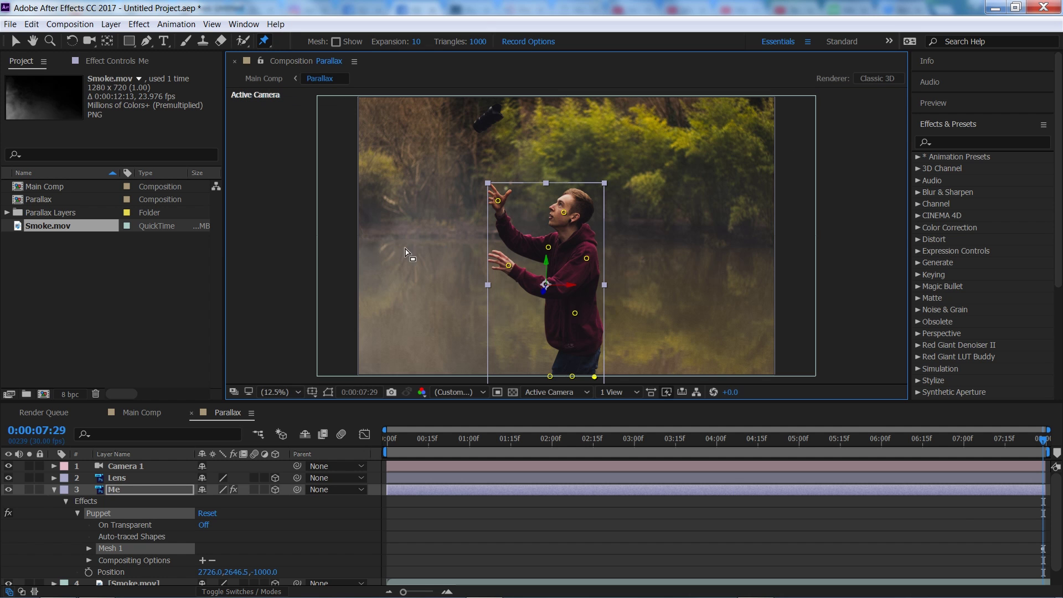
Reveal the Me layer's puppet pin keyframes and add Position keyframes for all nine pins at the first frame.
left_click(154, 489)
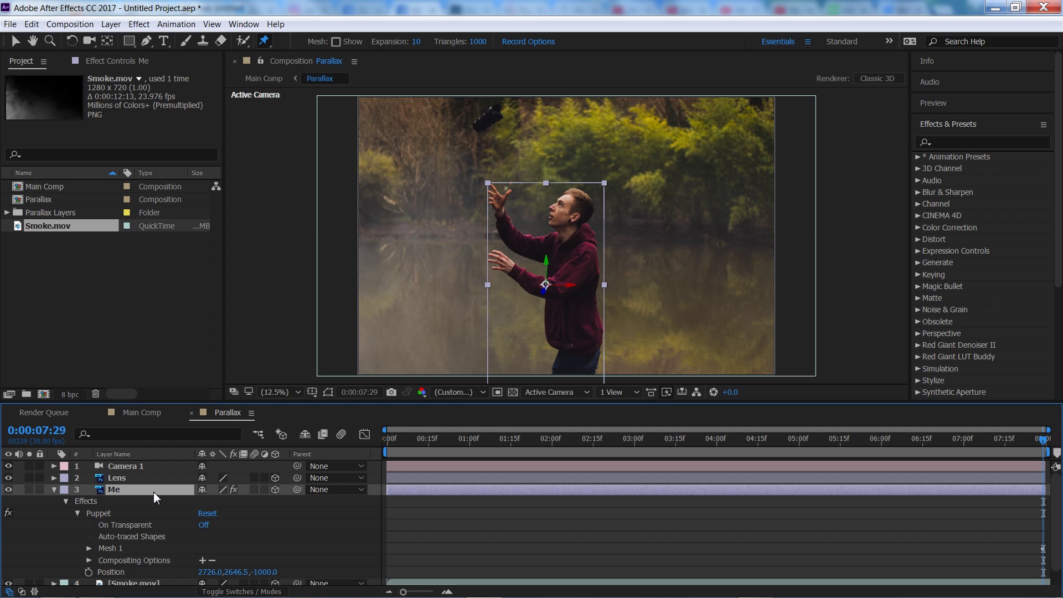
key("u")
scroll(1059, 504, "up", 2)
left_click_drag(1059, 504, 1059, 493)
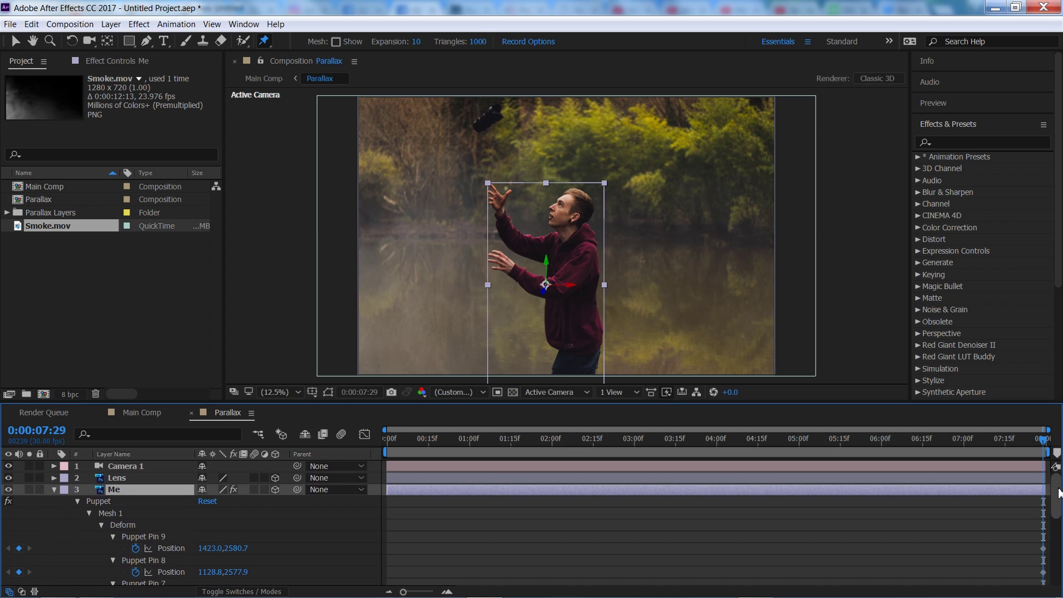
left_click_drag(1040, 444, 317, 485)
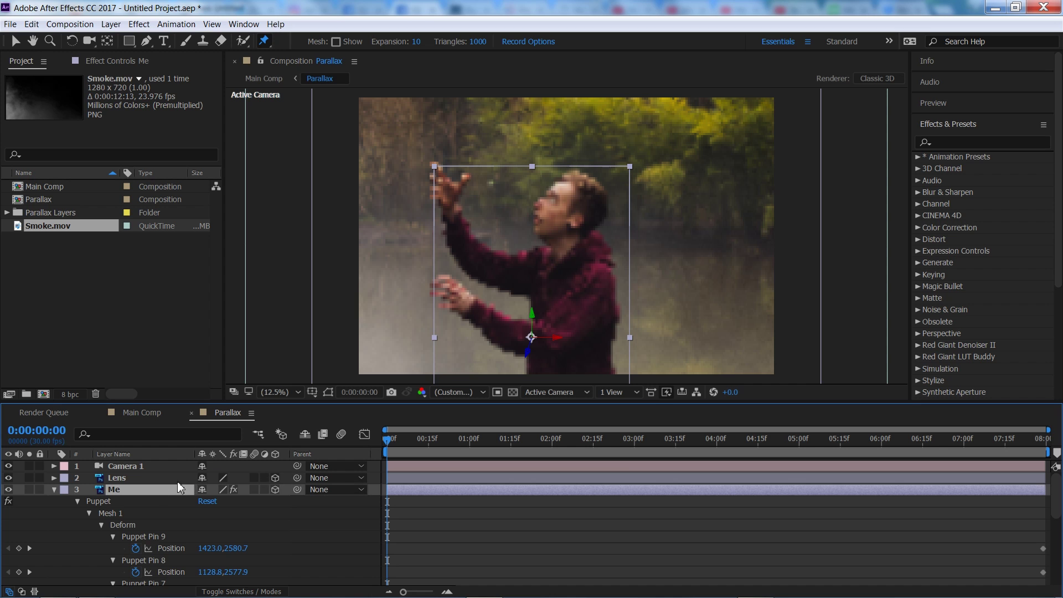
scroll(16, 537, "down", 3)
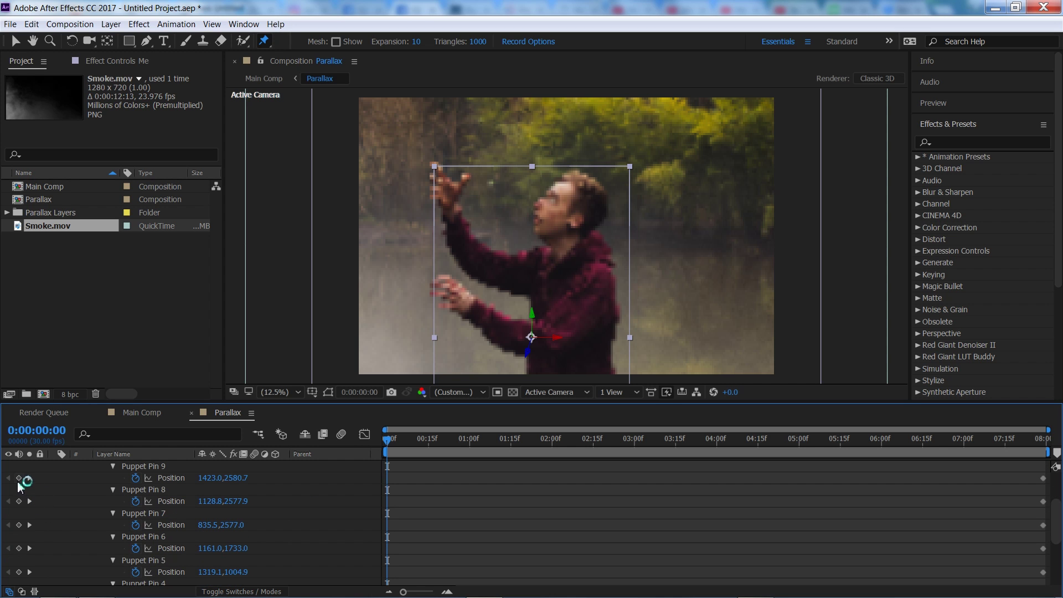
left_click(19, 478)
left_click(19, 501)
left_click(19, 525)
left_click(18, 548)
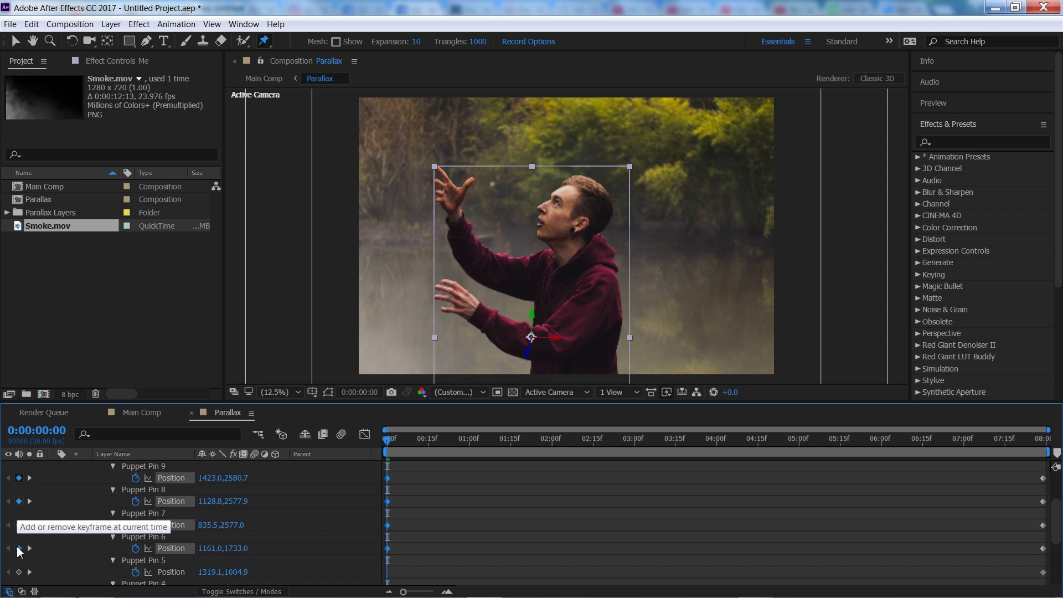
left_click(18, 573)
scroll(16, 582, "down", 2)
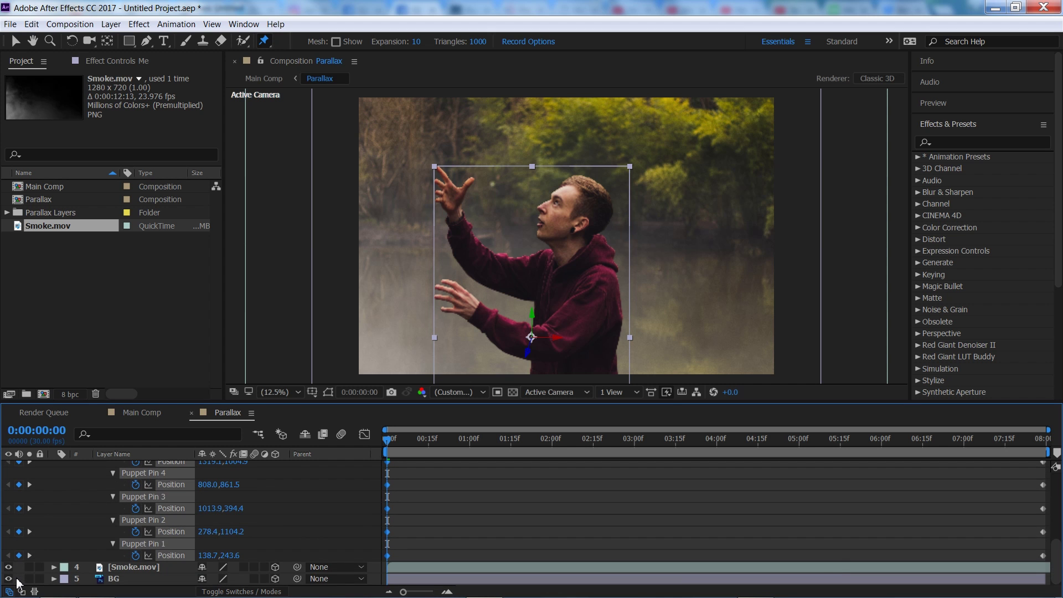
At the first frame, move both hand pins down and outward and shift the face pin slightly toward the hands.
left_click_drag(394, 437, 305, 453)
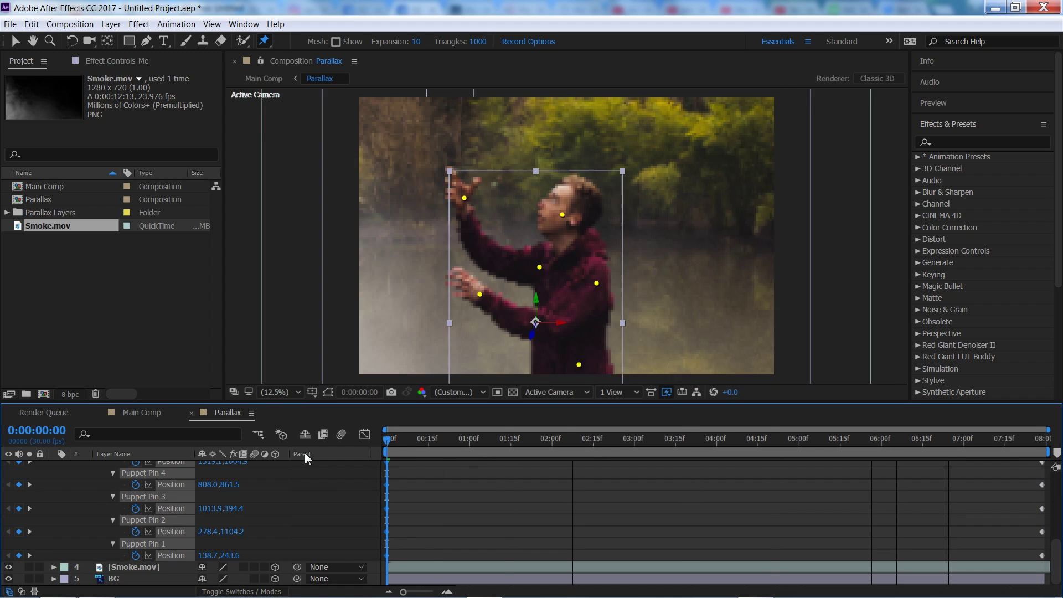
left_click(287, 489)
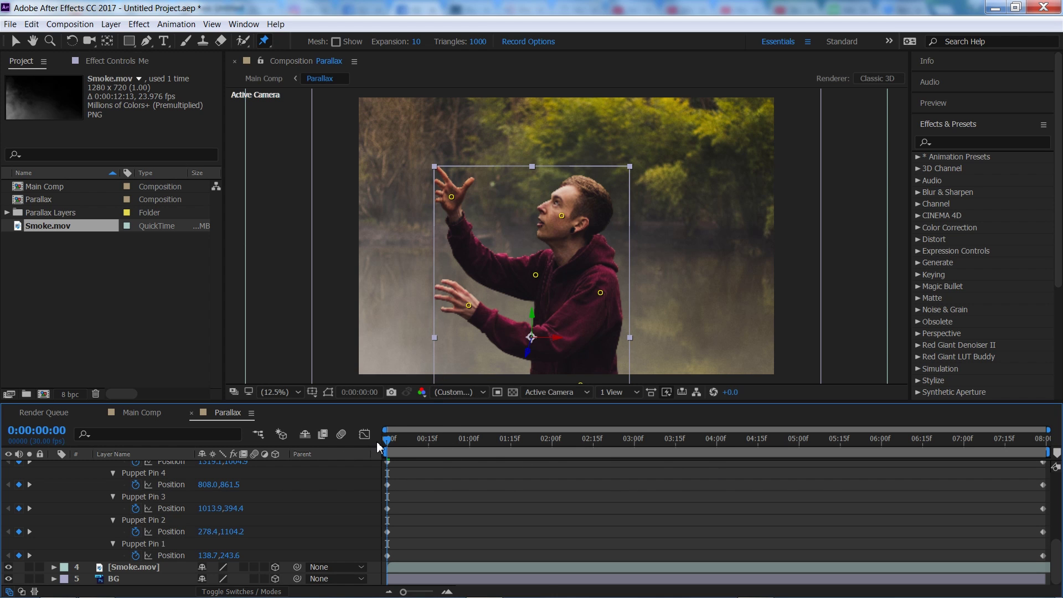
scroll(387, 443, "up", 5)
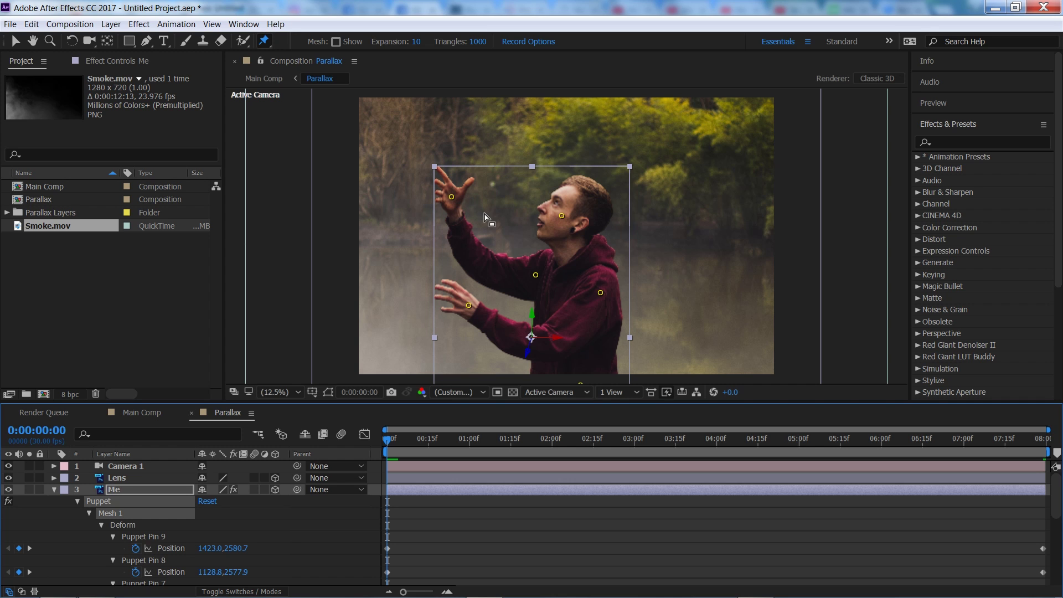
left_click_drag(452, 198, 446, 214)
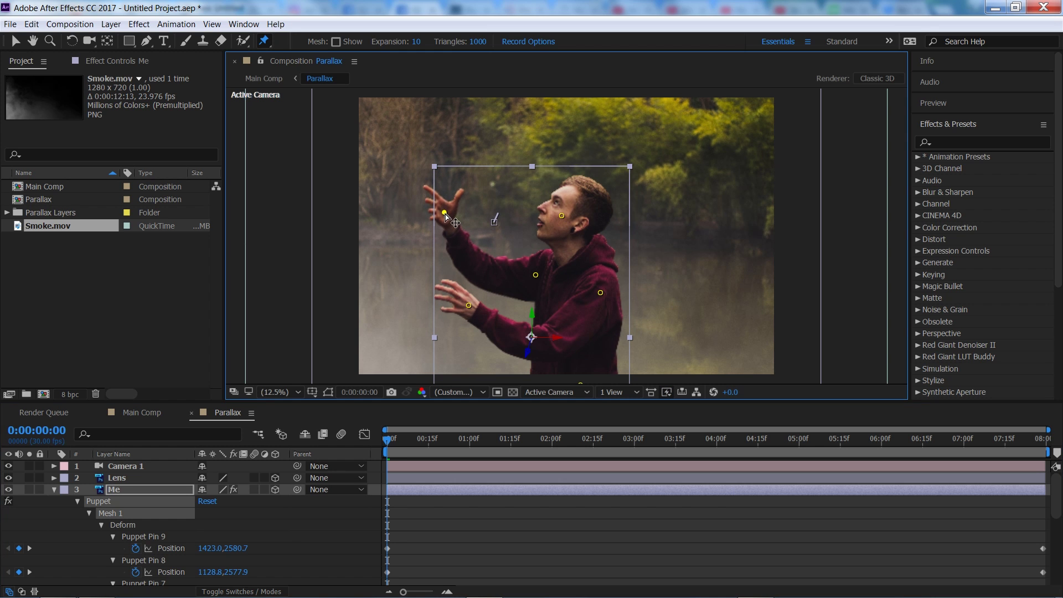
left_click_drag(469, 311, 461, 318)
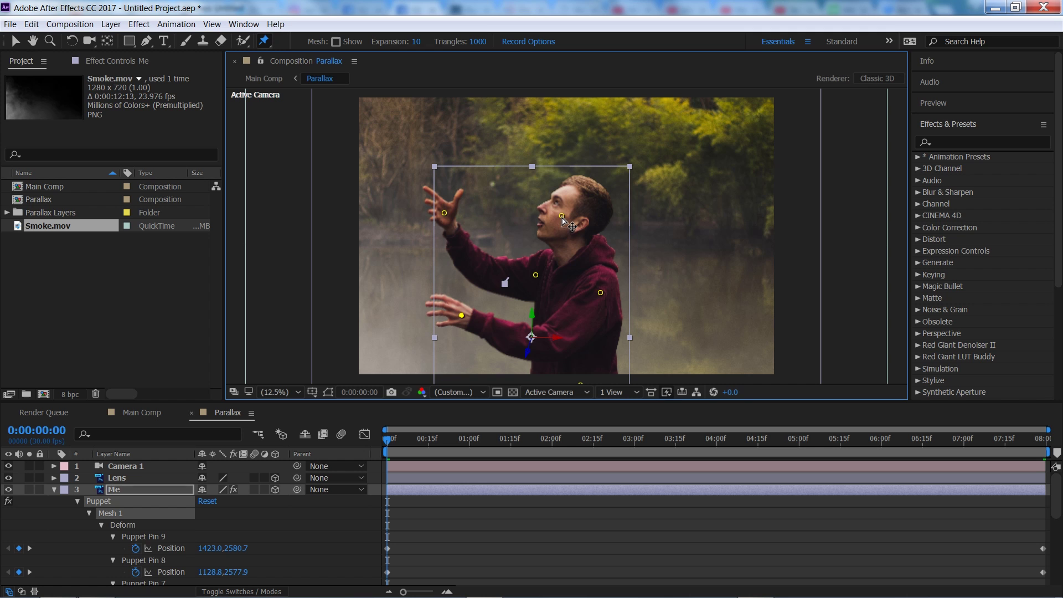
left_click_drag(562, 217, 558, 218)
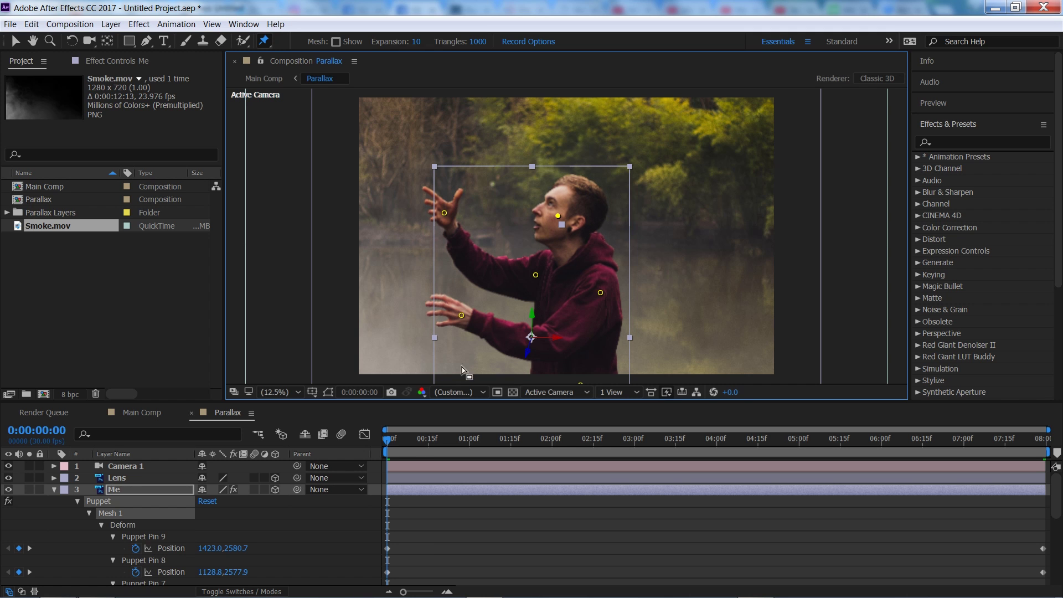
At the last frame, raise both hand pins slightly toward the body and shift the face and lower torso pins slightly backward.
left_click_drag(387, 453, 1044, 453)
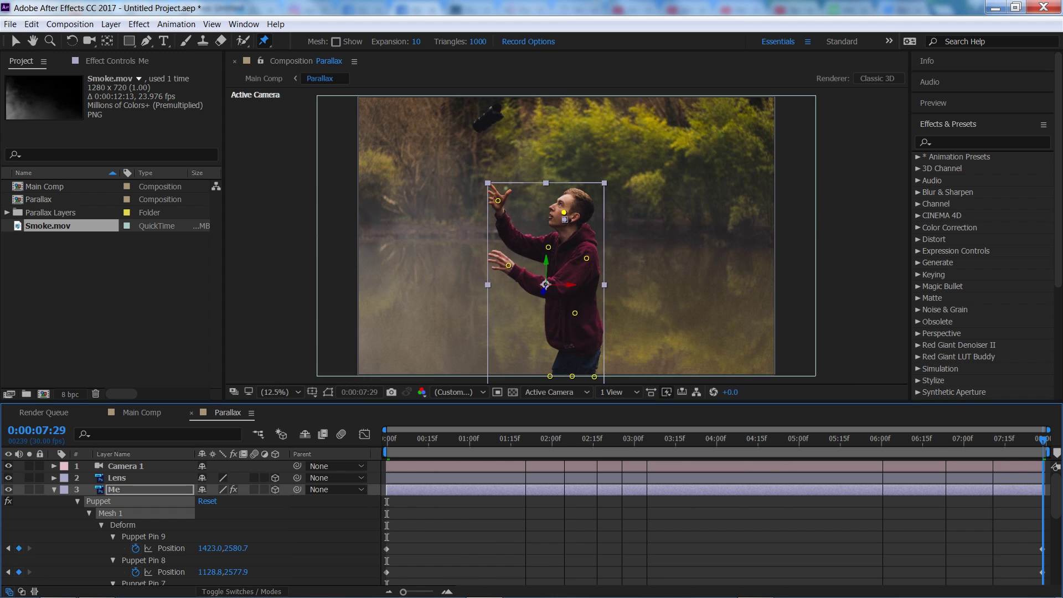
left_click_drag(507, 267, 509, 261)
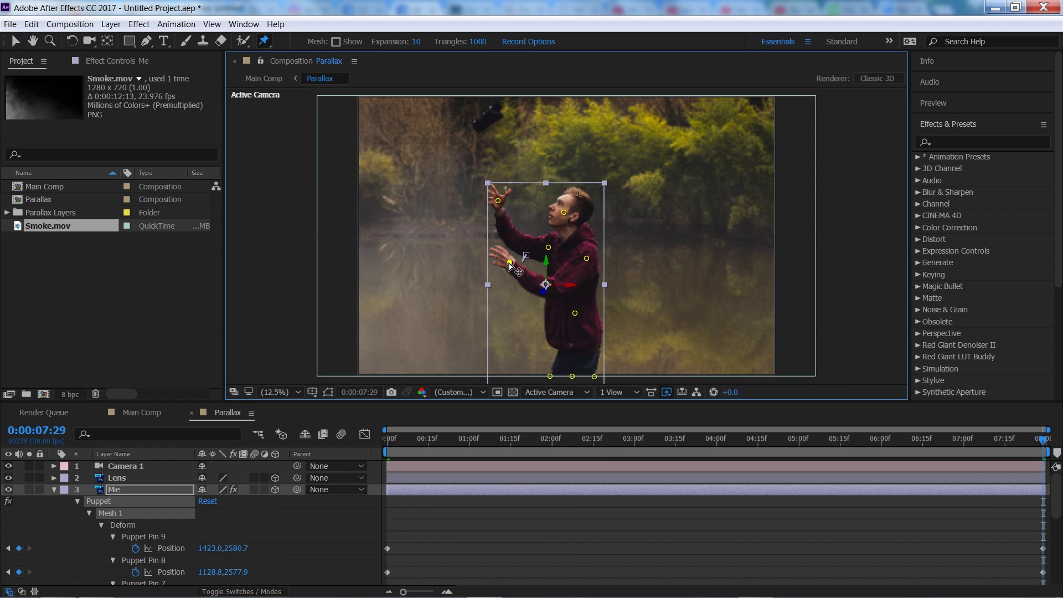
left_click_drag(498, 202, 502, 202)
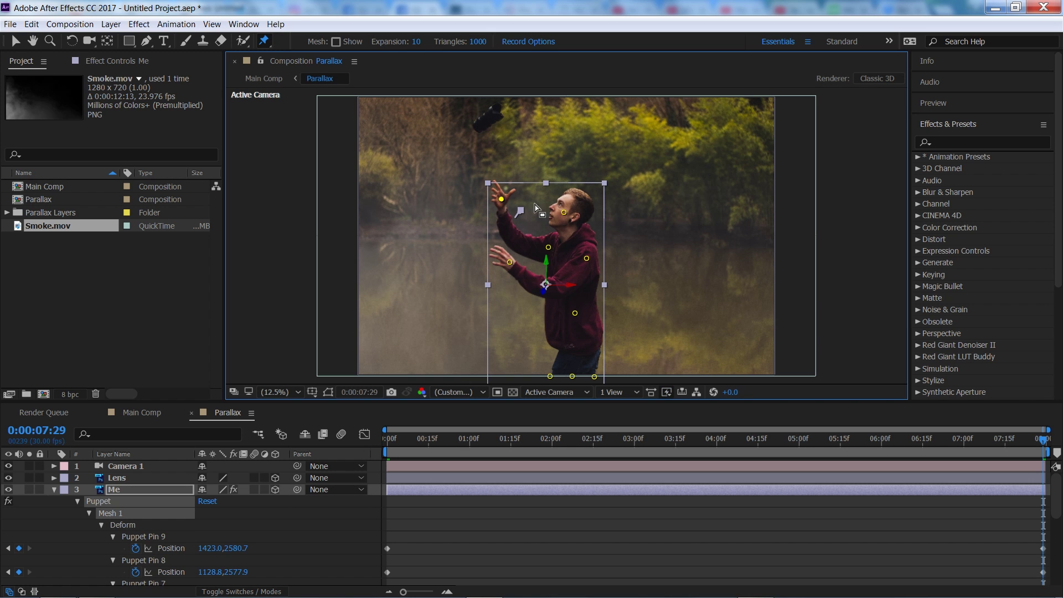
left_click_drag(564, 214, 565, 215)
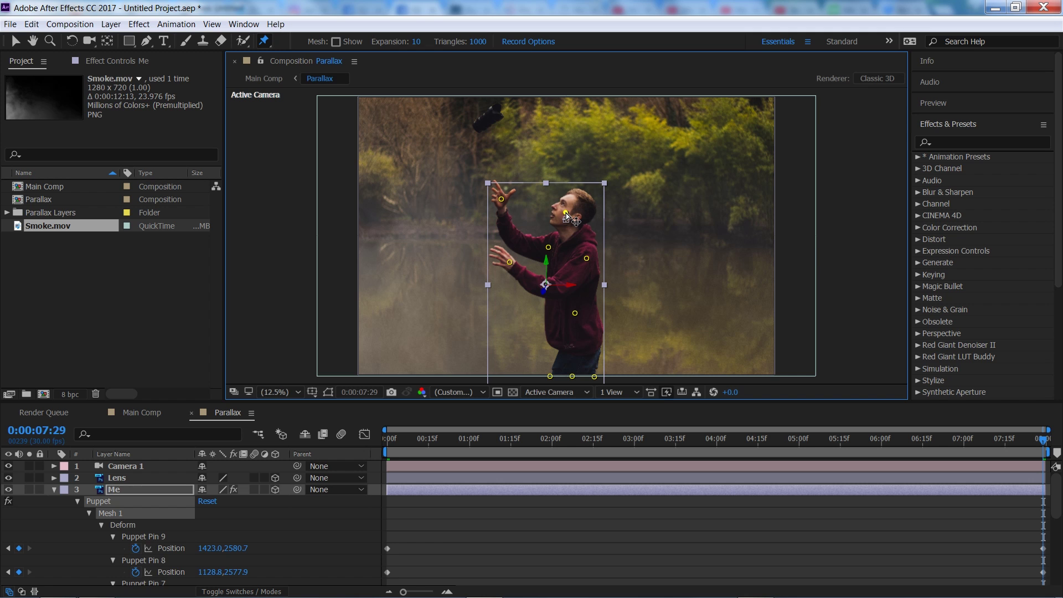
scroll(577, 341, "up", 2)
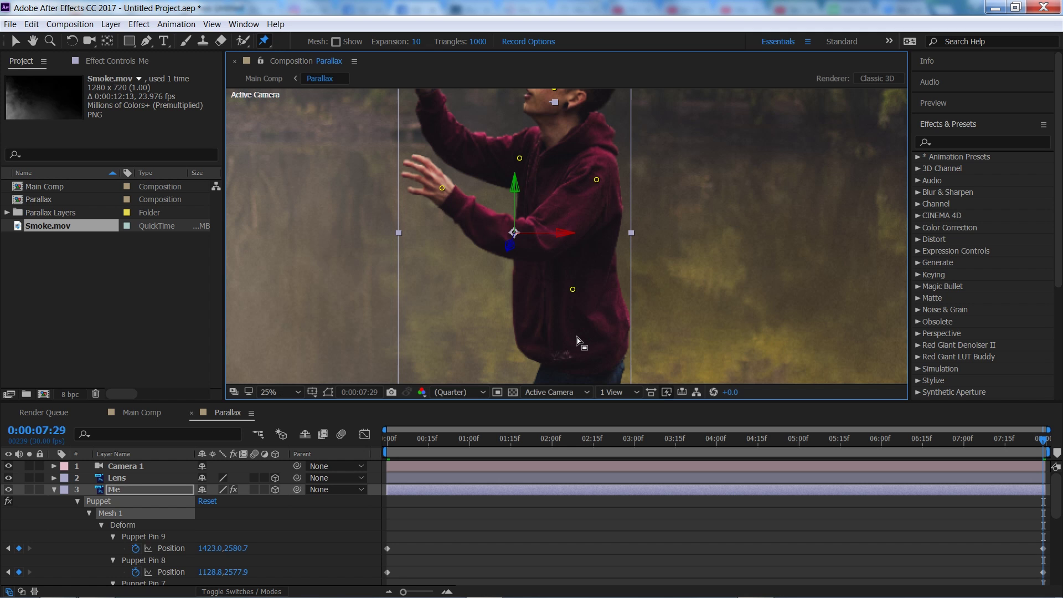
left_click_drag(573, 289, 584, 290)
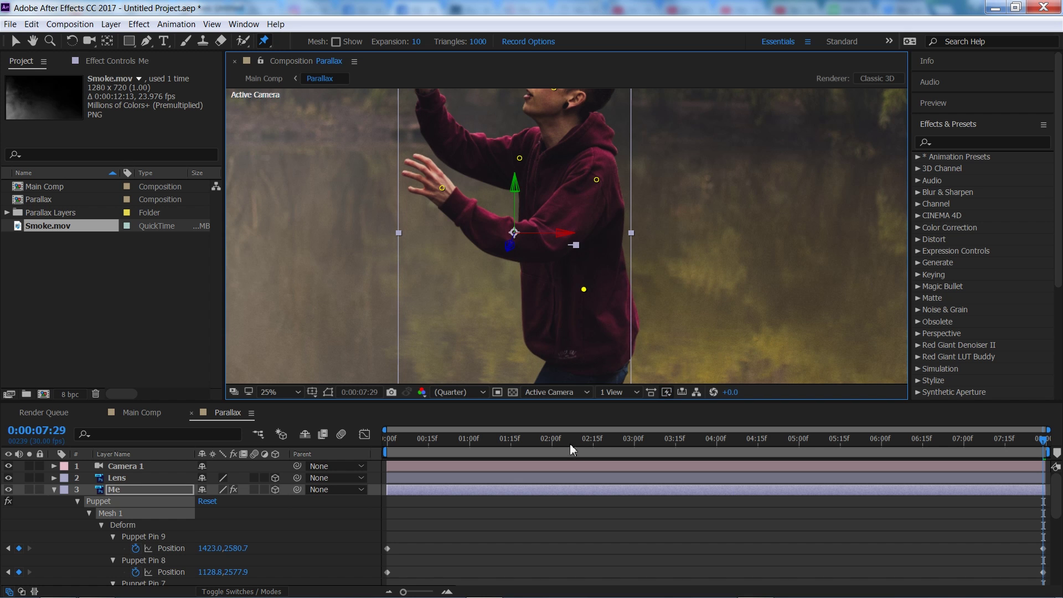
Fit the composition in view and preview the puppet animation from the first frame.
left_click(279, 392)
left_click(282, 240)
left_click(409, 439)
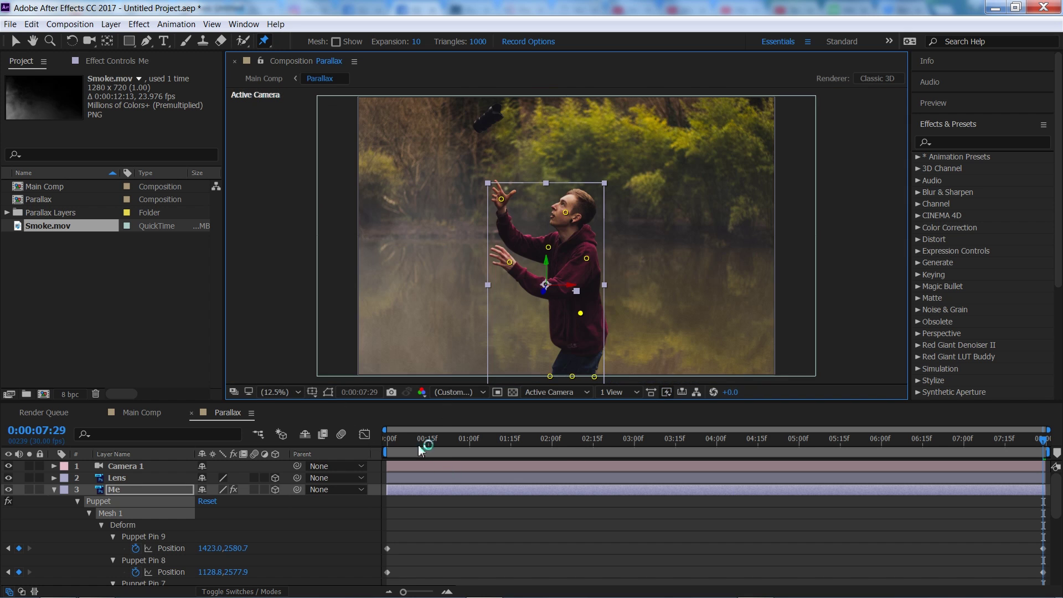
left_click_drag(409, 439, 371, 435)
key("v")
key("space")
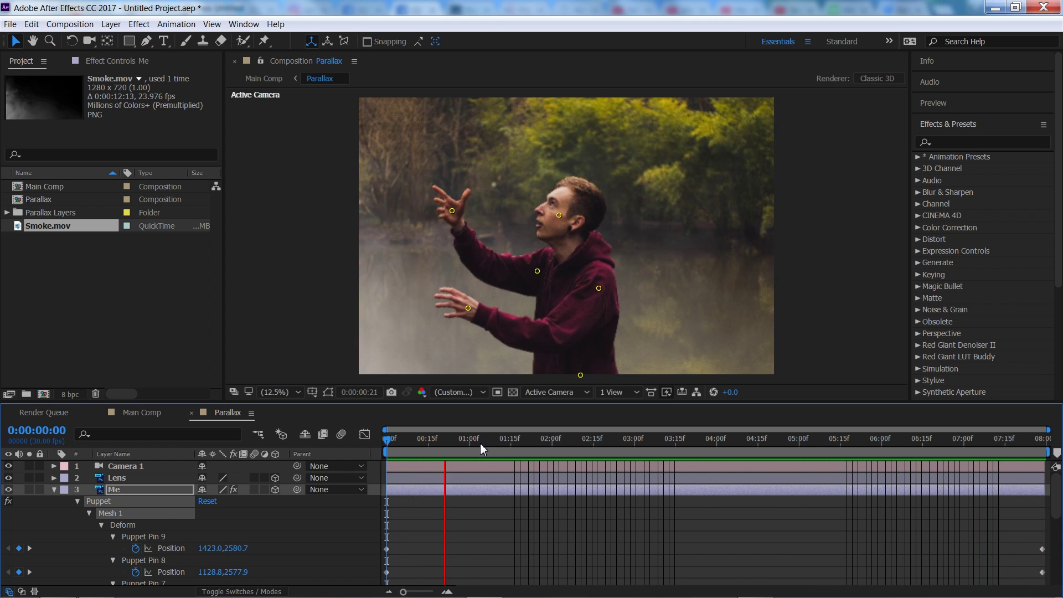
key("space")
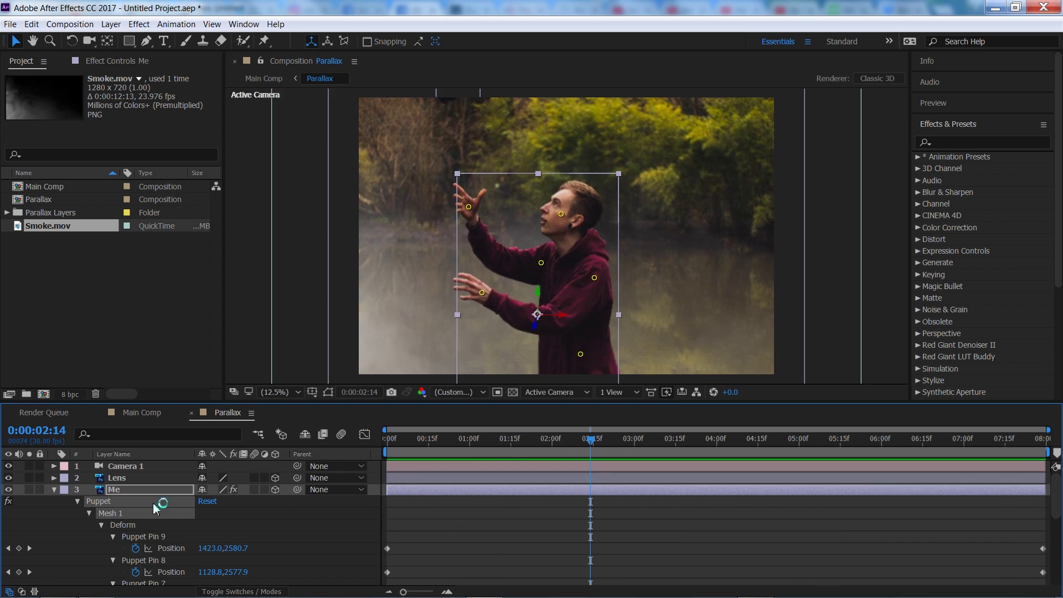
Collapse the Me layer's properties and set a Position keyframe on the Lens layer at the first frame.
left_click(53, 489)
left_click(138, 553)
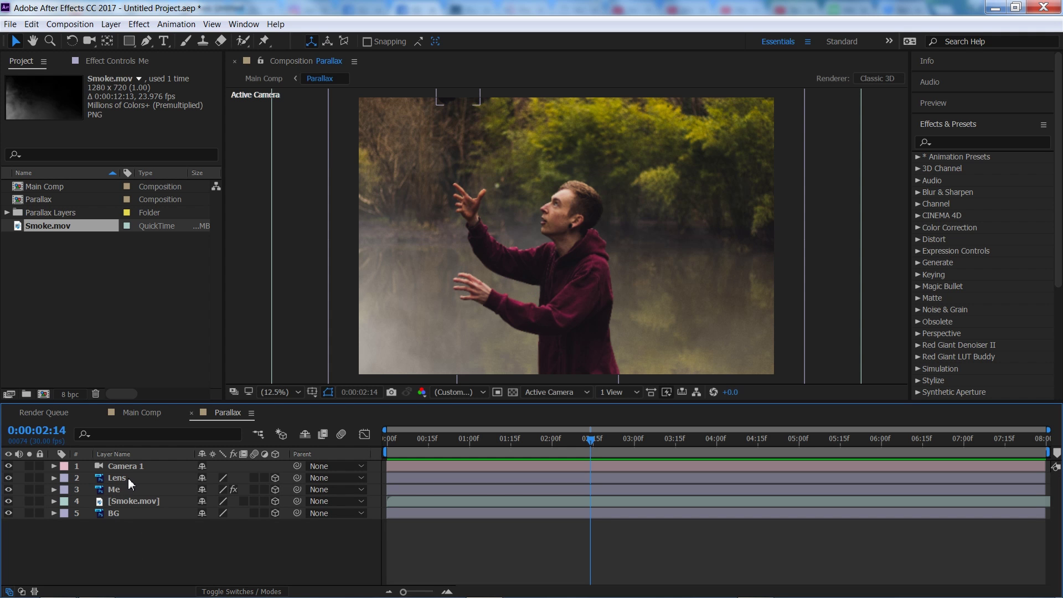
left_click(554, 477)
left_click_drag(590, 442, 300, 446)
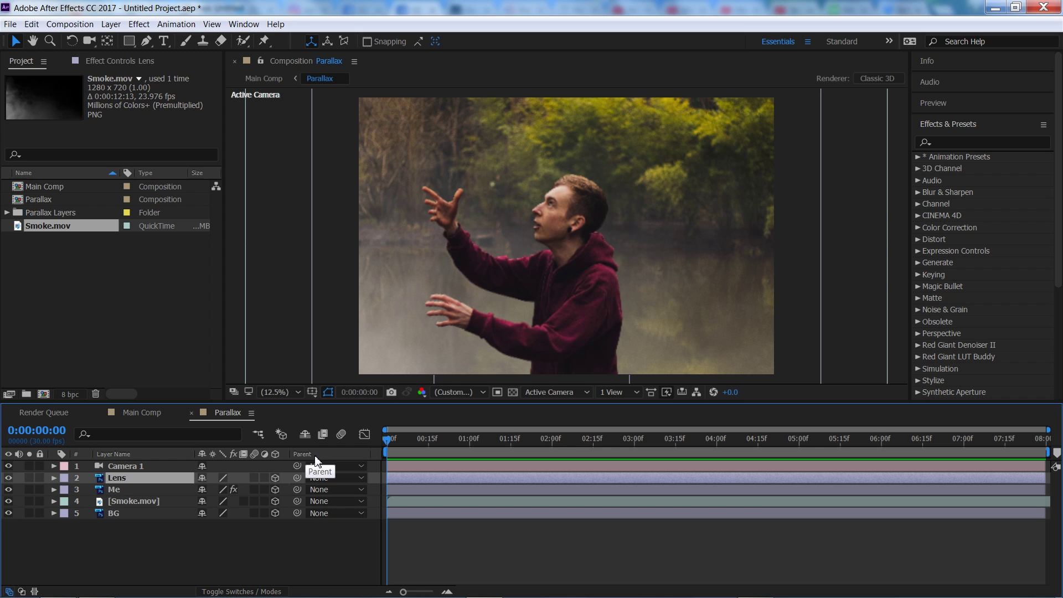
key("p")
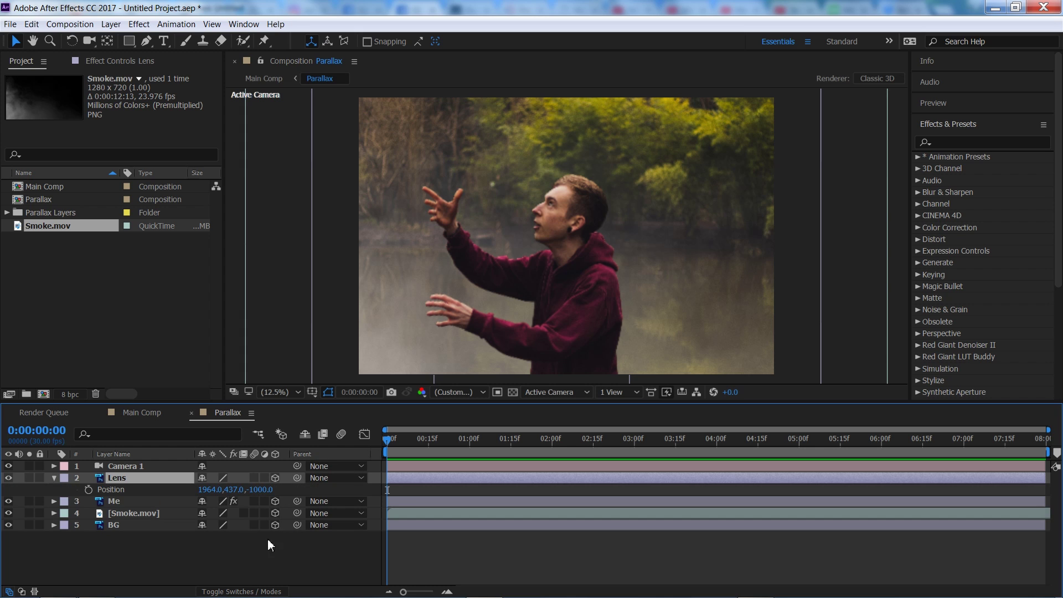
left_click(88, 489)
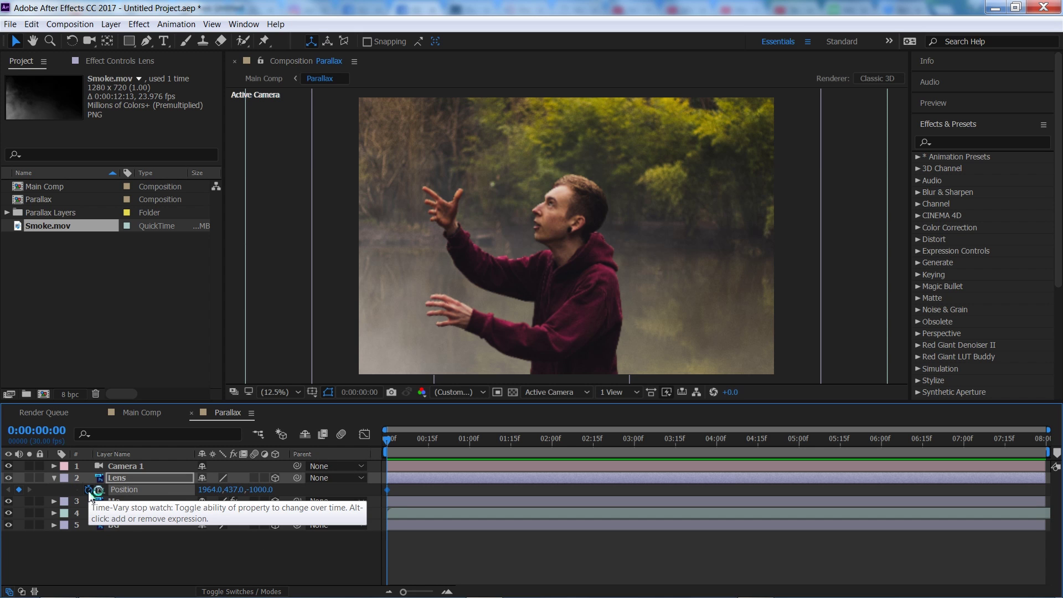
Set a Z Rotation keyframe on the Lens layer at the first frame and show all its keyframed properties.
key("r")
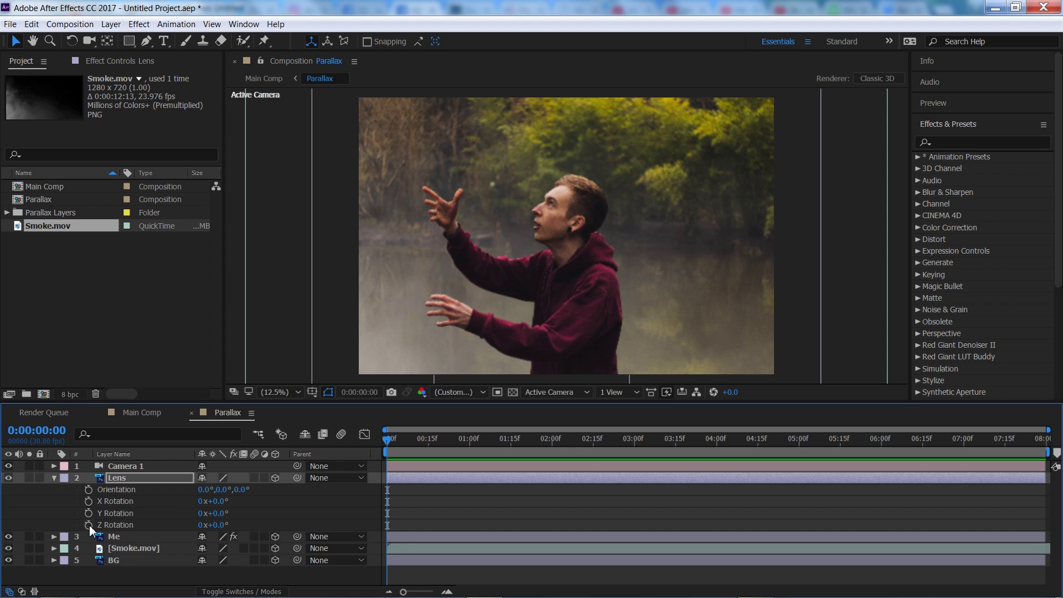
left_click(88, 525)
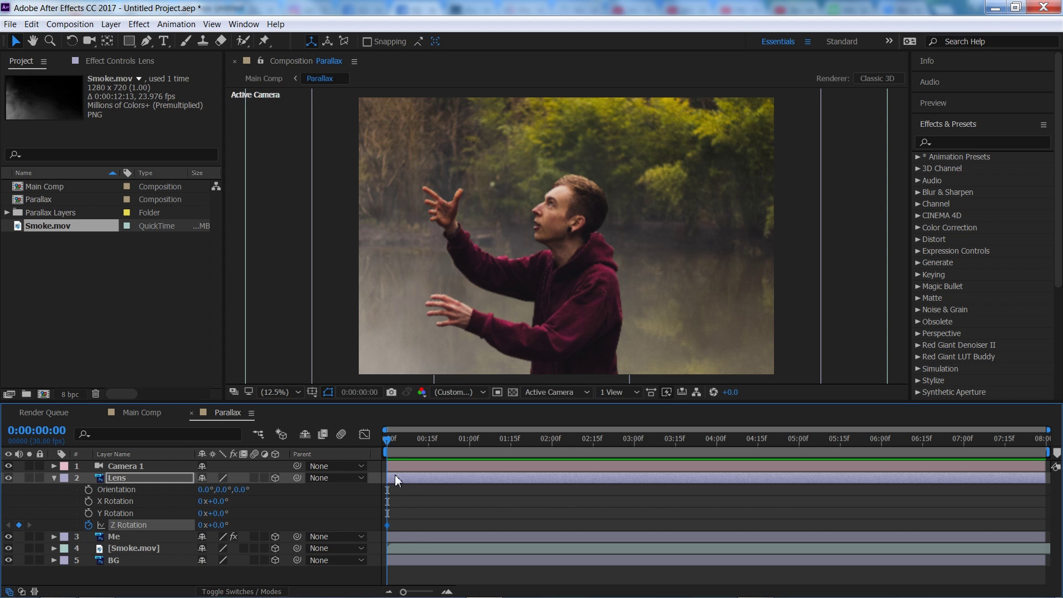
key("u")
At the last frame, move the lens down close above the raised hand, to about 2192, 922, and set its Z Rotation to 59°.
left_click_drag(388, 447, 1053, 453)
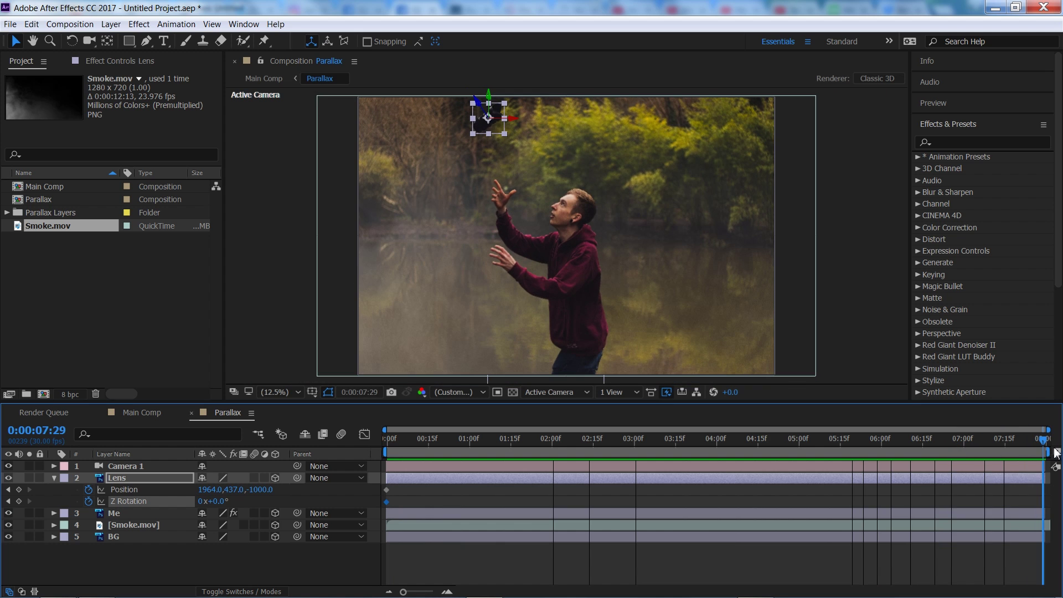
left_click(481, 131)
left_click_drag(481, 132, 495, 162)
left_click_drag(223, 501, 263, 500)
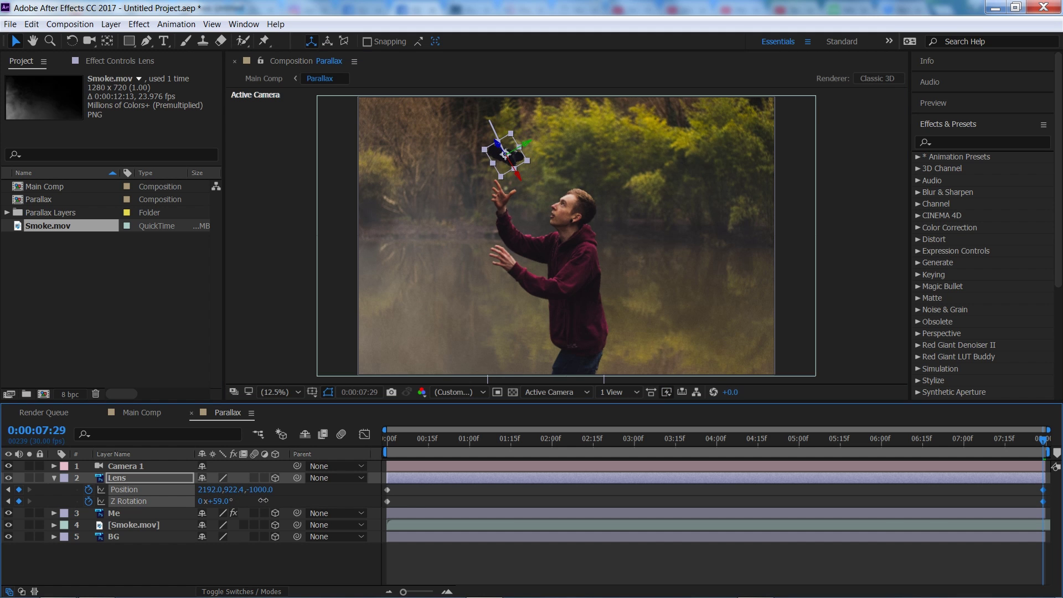
At the first frame, shift the lens horizontally to about X 2187, above its end position, and fit the composition in view.
left_click_drag(401, 441, 304, 449)
left_click_drag(506, 135, 524, 209)
left_click_drag(469, 117, 497, 121)
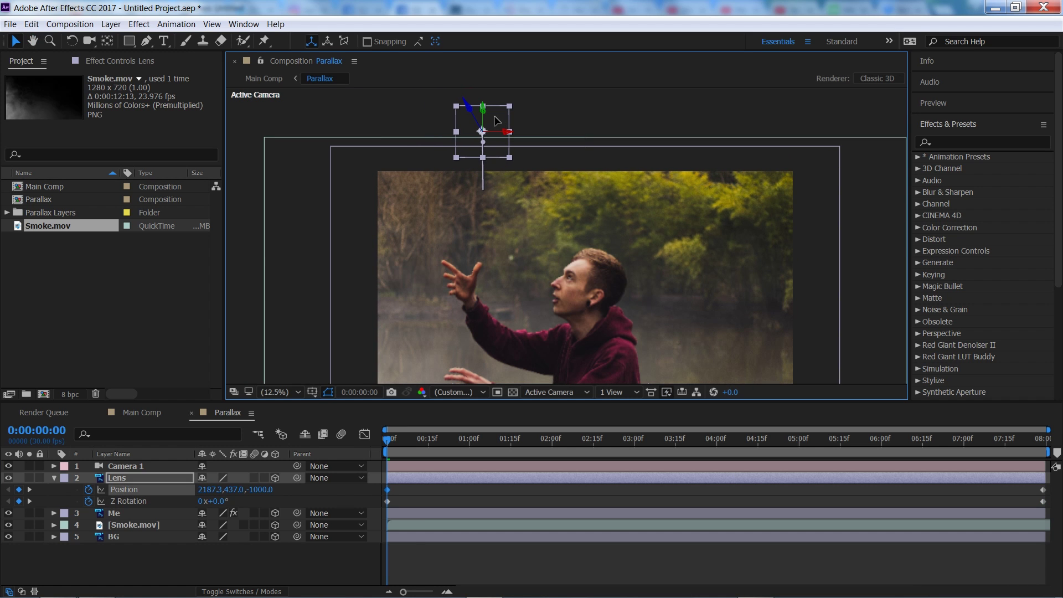
left_click(279, 392)
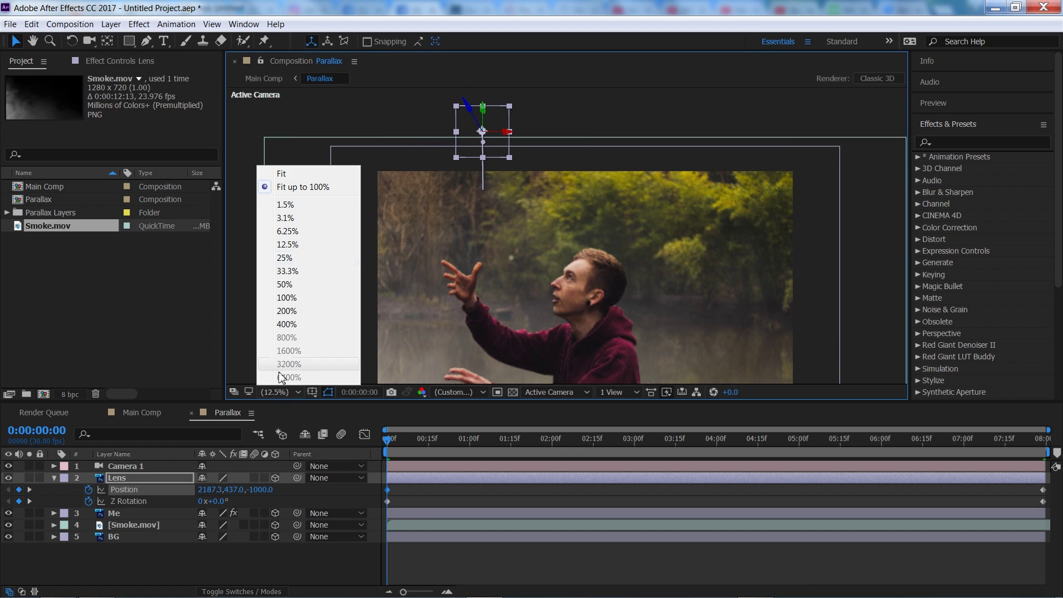
left_click(308, 182)
Collapse the Lens properties and preview the lens animation in the Parallax composition and in Main Comp.
mouse_move(390, 439)
left_mouse_down()
mouse_move(912, 447)
mouse_move(388, 450)
left_mouse_up()
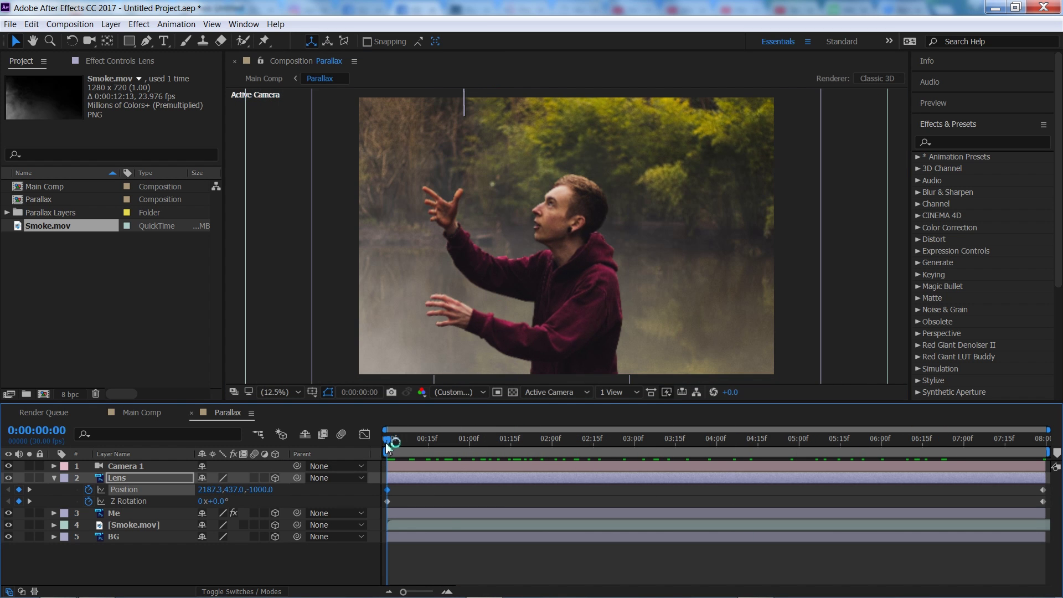
key("u")
key("space")
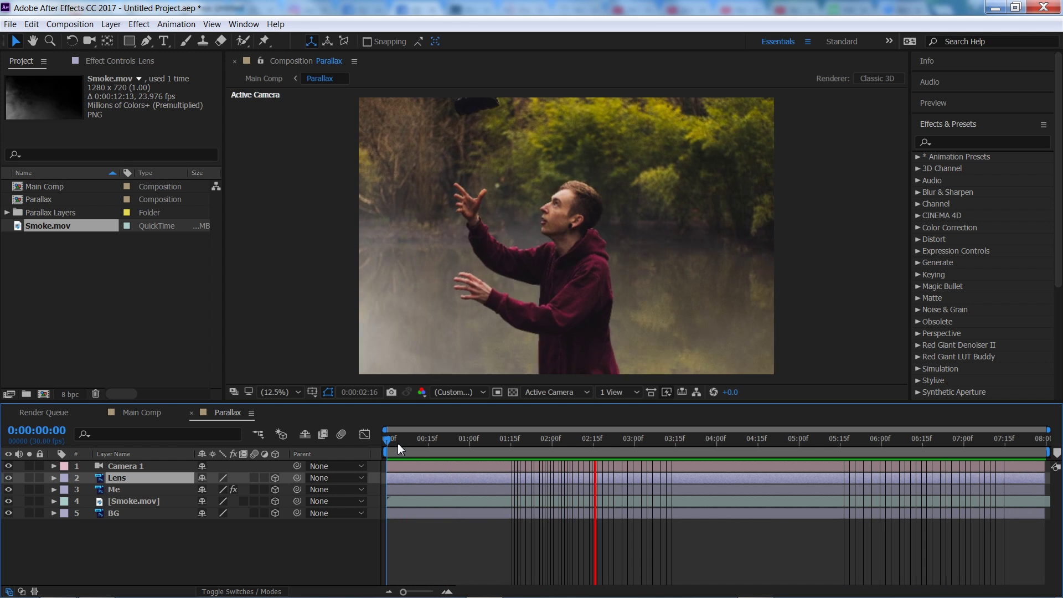
left_click_drag(398, 443, 504, 468)
left_click(135, 414)
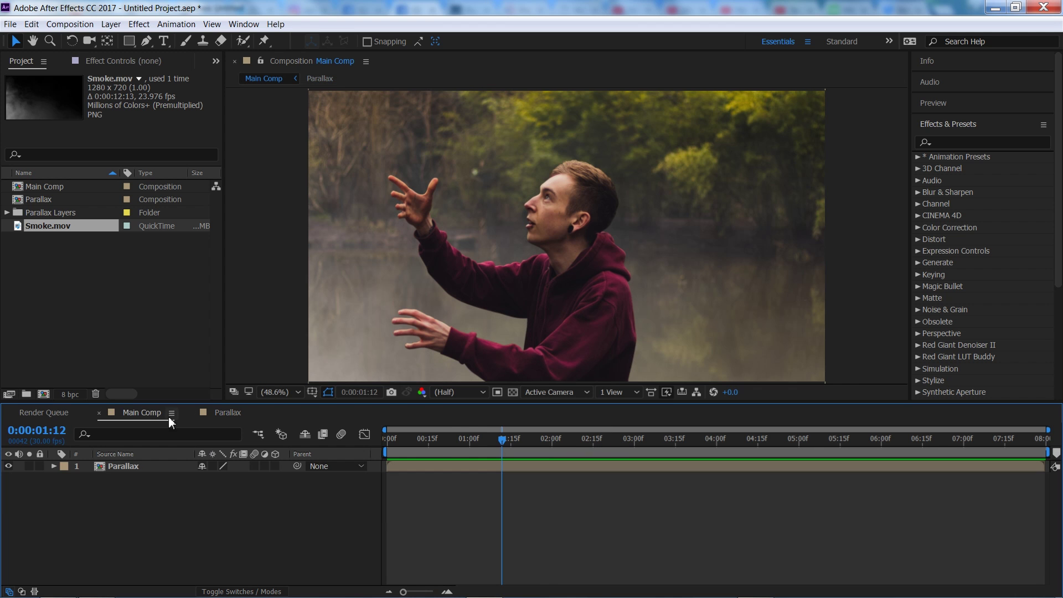
key("space")
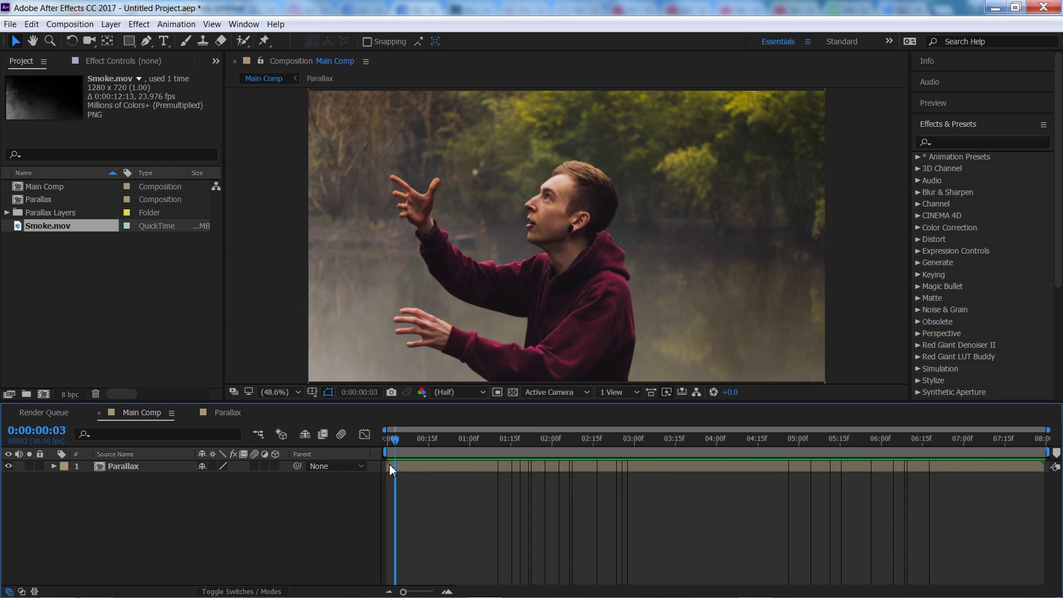
Add Main Comp to the render queue.
left_click(10, 24)
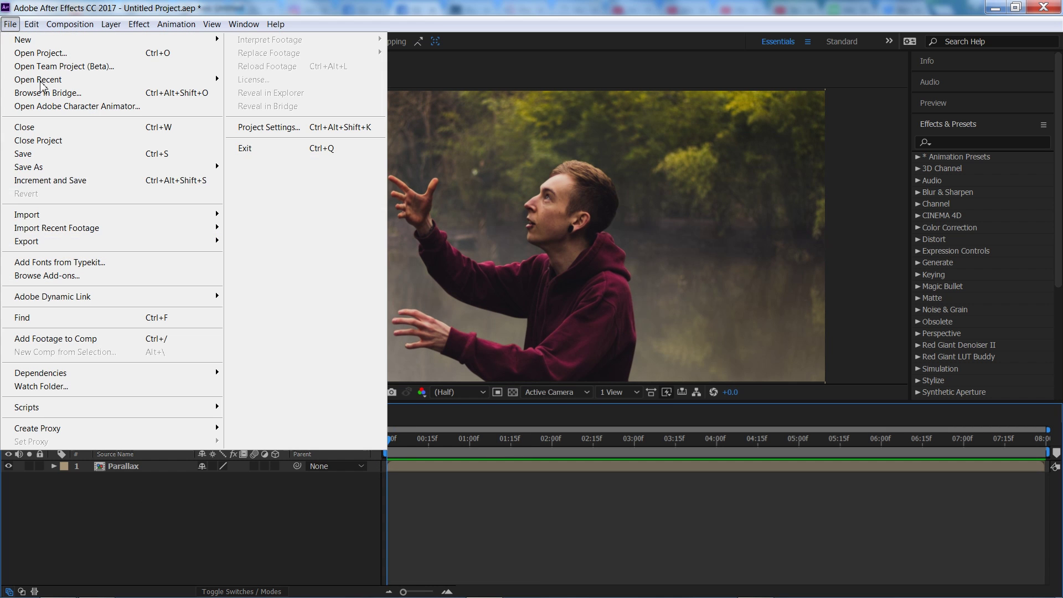
mouse_move(186, 243)
left_click(286, 256)
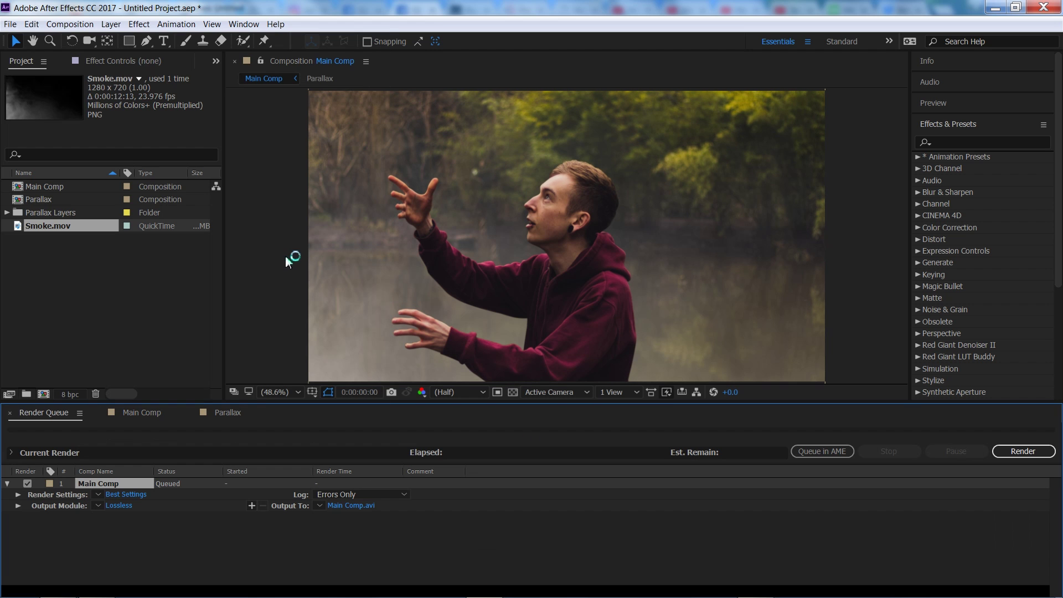
Set the render's output module to QuickTime format with the H.264 video codec.
left_click(120, 506)
left_click(132, 78)
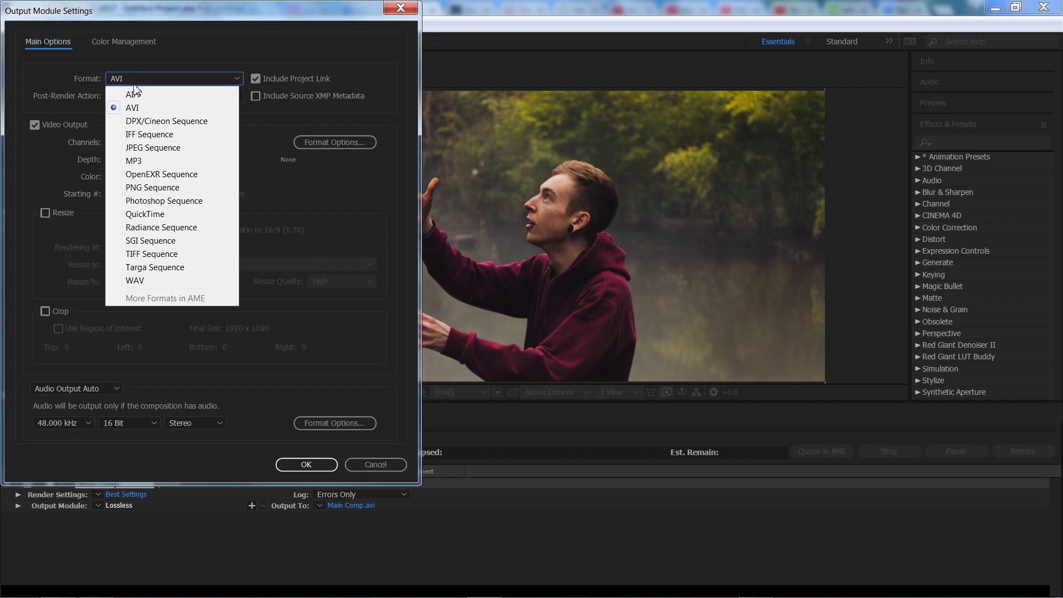
left_click(145, 213)
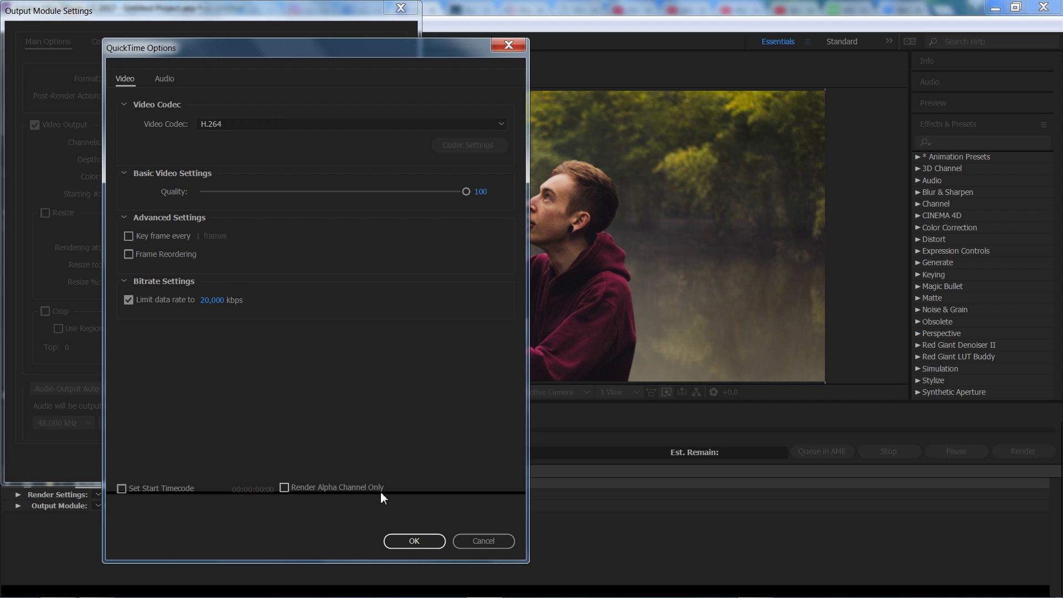
left_click(415, 542)
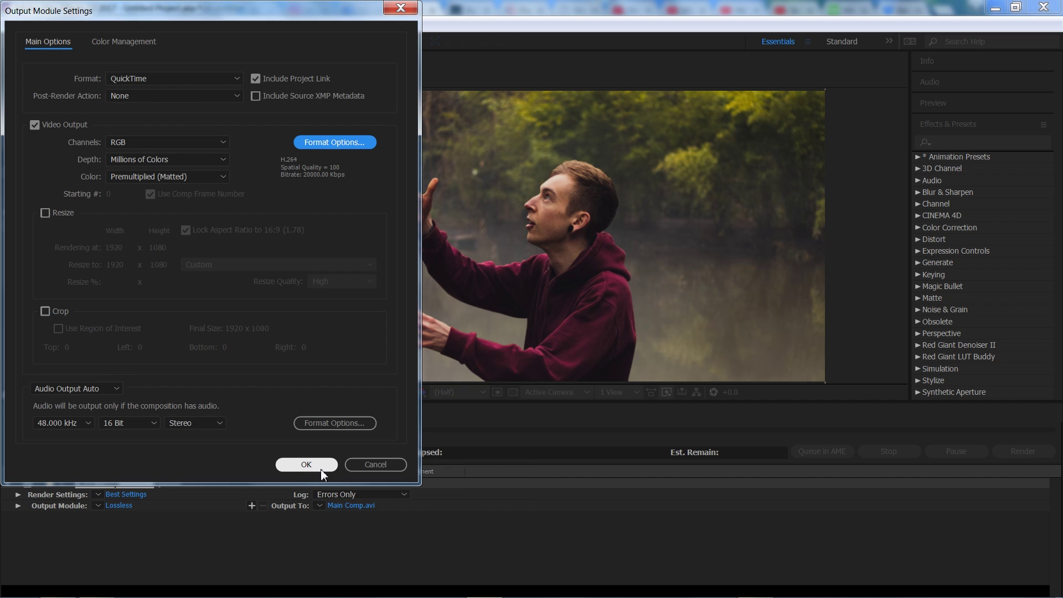
left_click(307, 465)
Set the render's output file to Parallax Tut AE on the External (G:) drive.
left_click(363, 504)
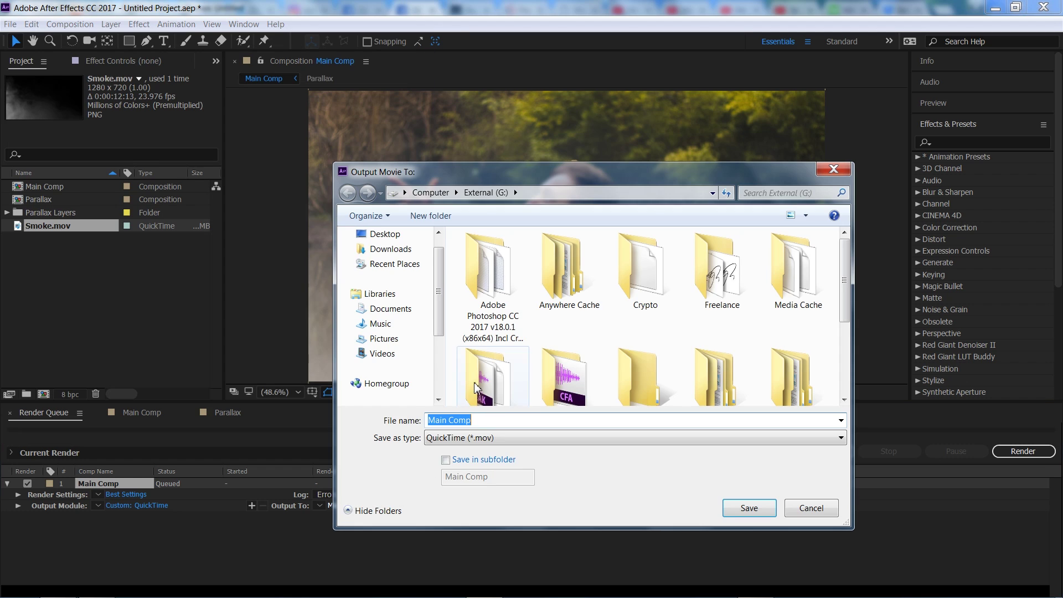
type("P")
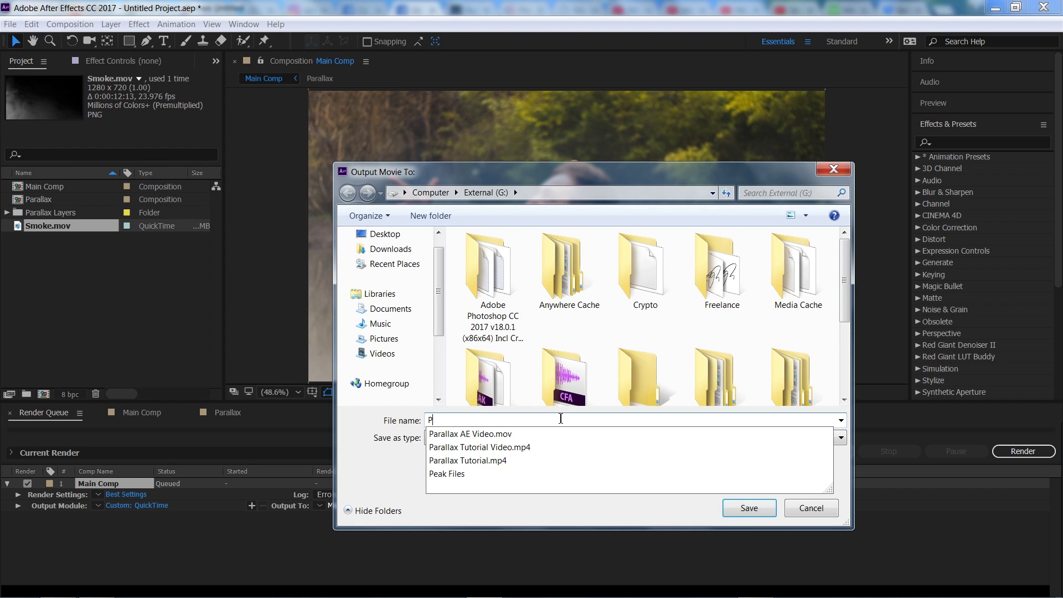
type("arallax Tut AE")
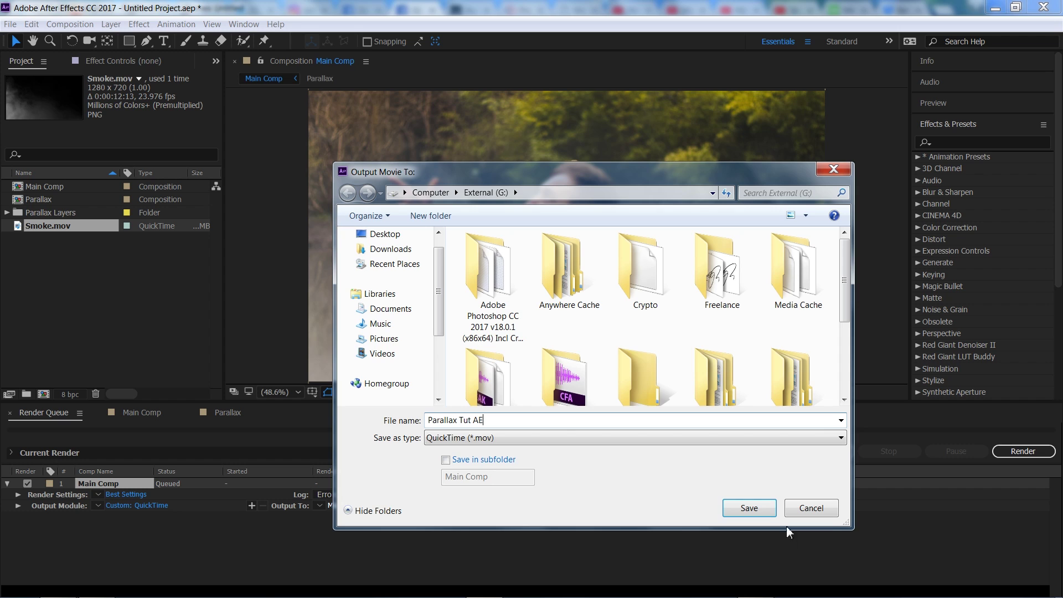
left_click(745, 509)
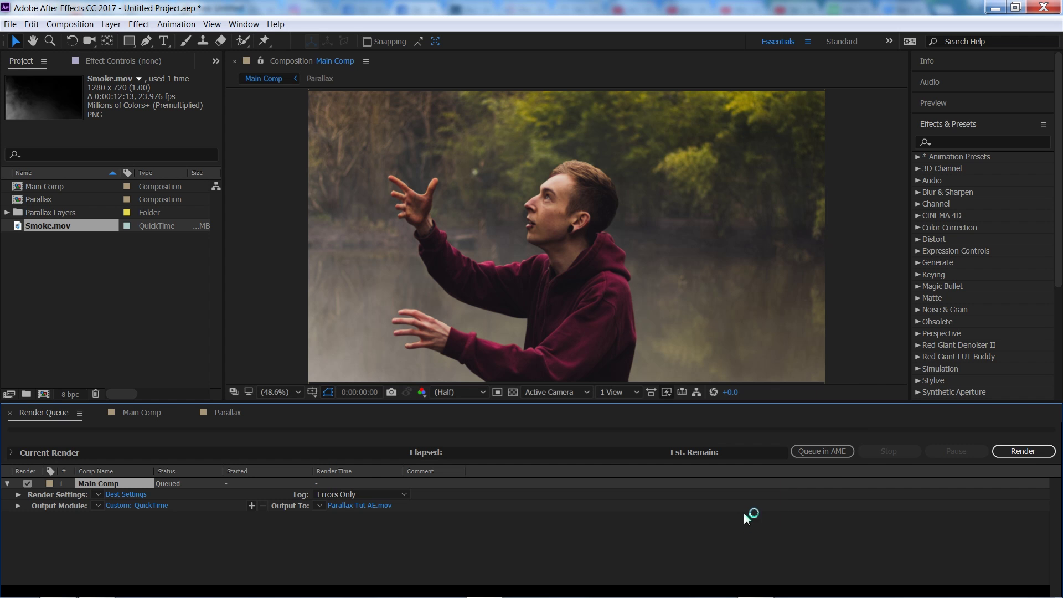